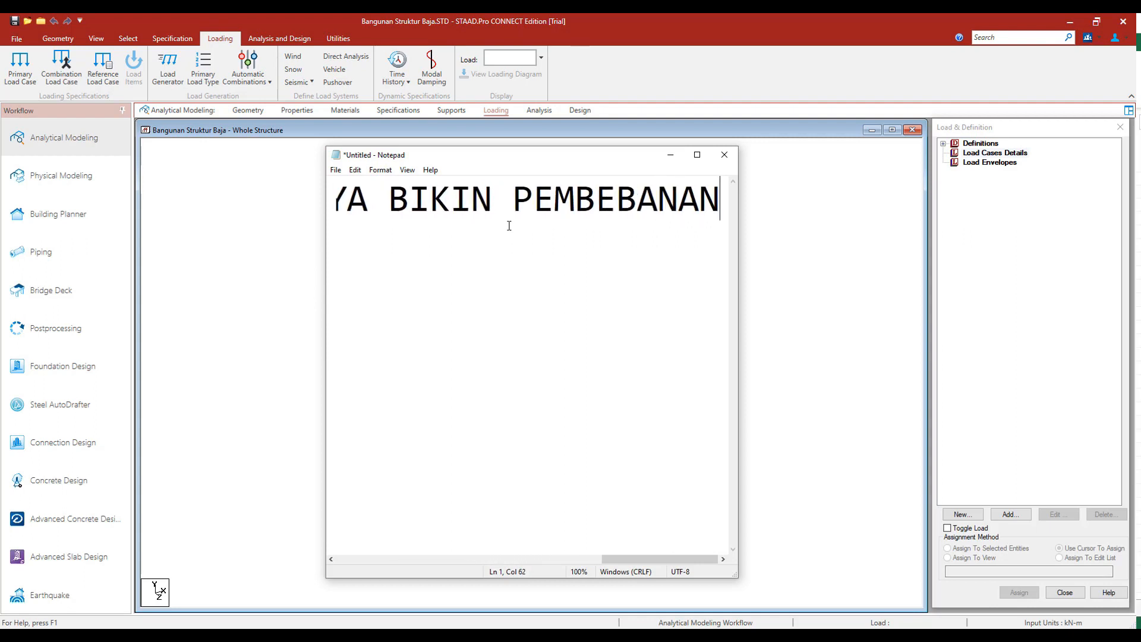
Replace the Notepad text with "SOFTWARE YANG DIPAKAI KALI INI ADALAH STAADPRO CONNECT EDITION YA :)", clear it, and put Notepad away
text(EPAT)
key(ctrl+a)
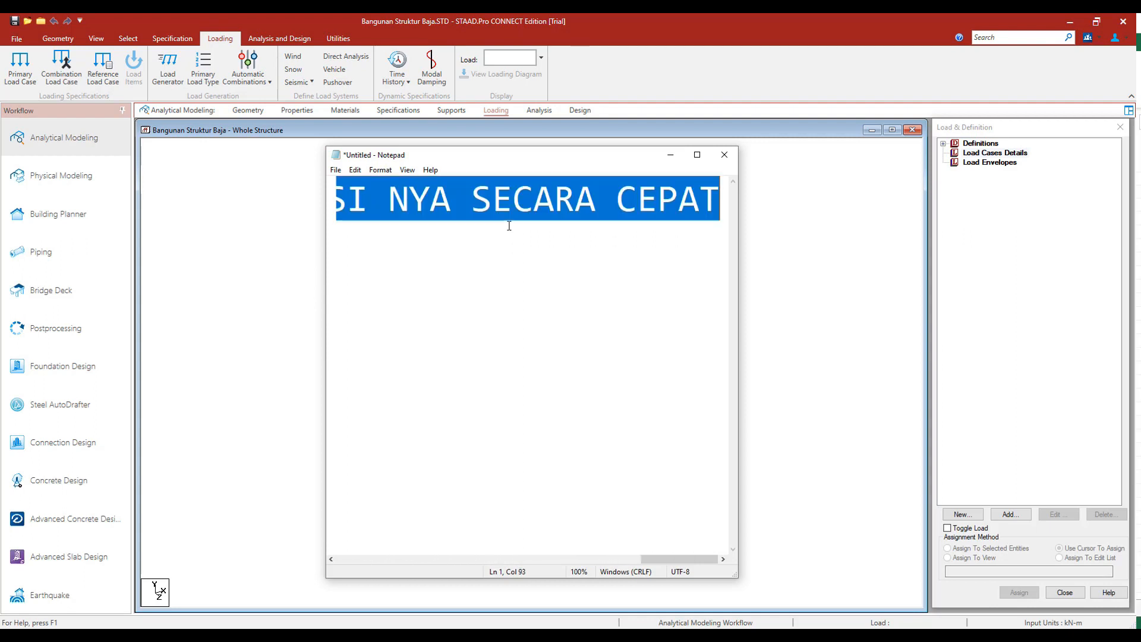
text(SOFTWARE YANG DIPAKAI KALI INI ADALAH STAADPRO CONNECT ED)
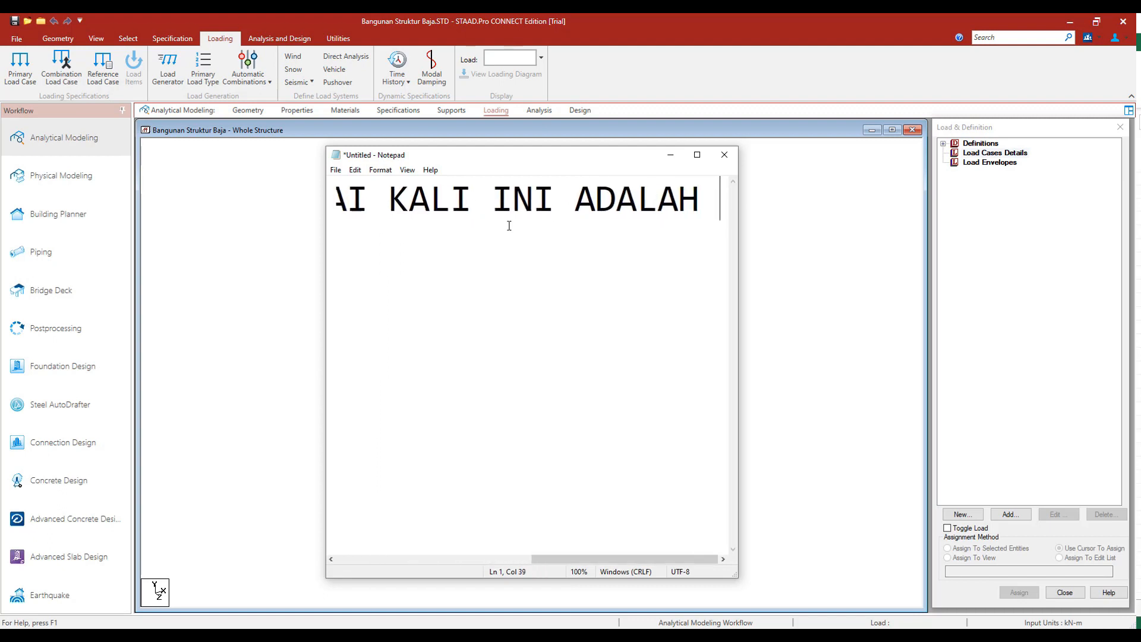
text(ITION YA :))
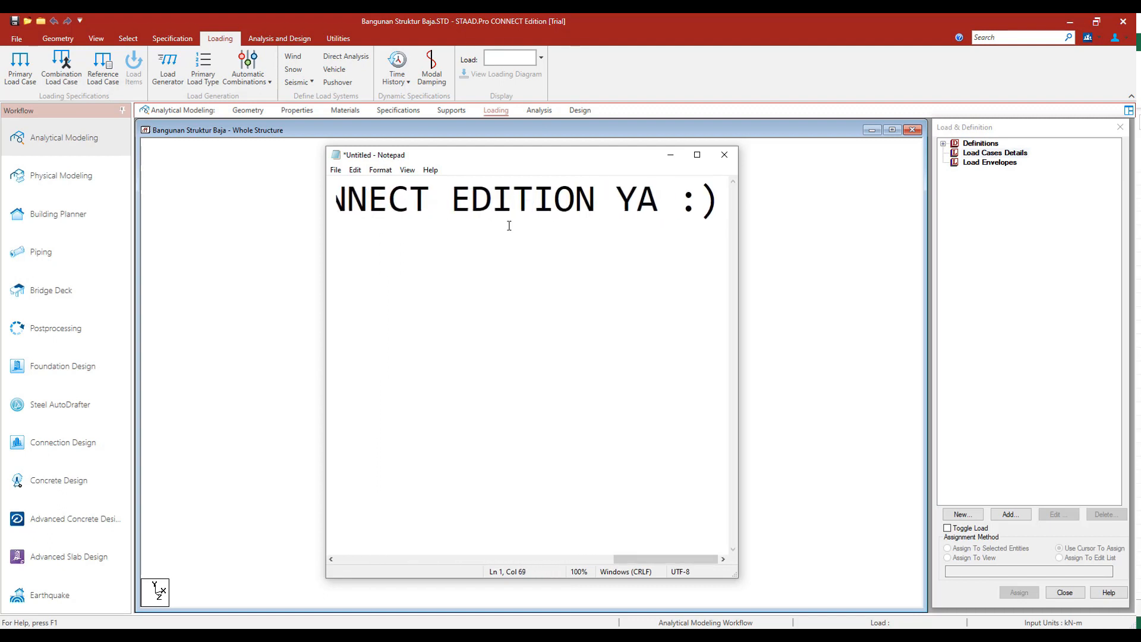
key(ctrl+a)
key(BackSpace)
click(671, 157)
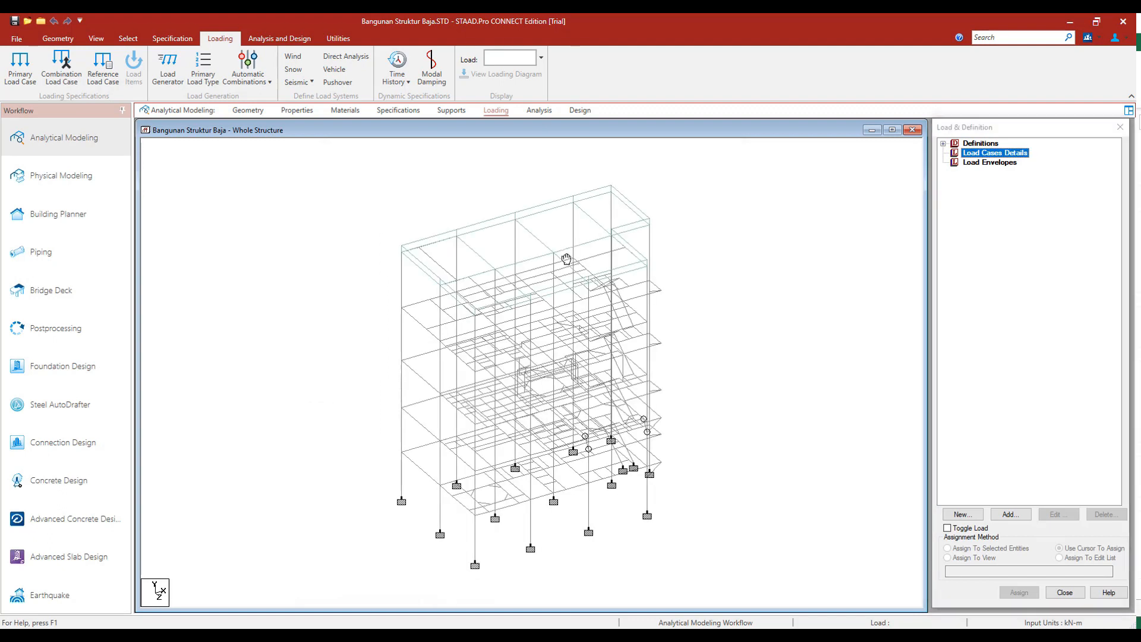
Write "MODELNYA UDAH JADI YA" in Notepad and return to the structure model
click(290, 625)
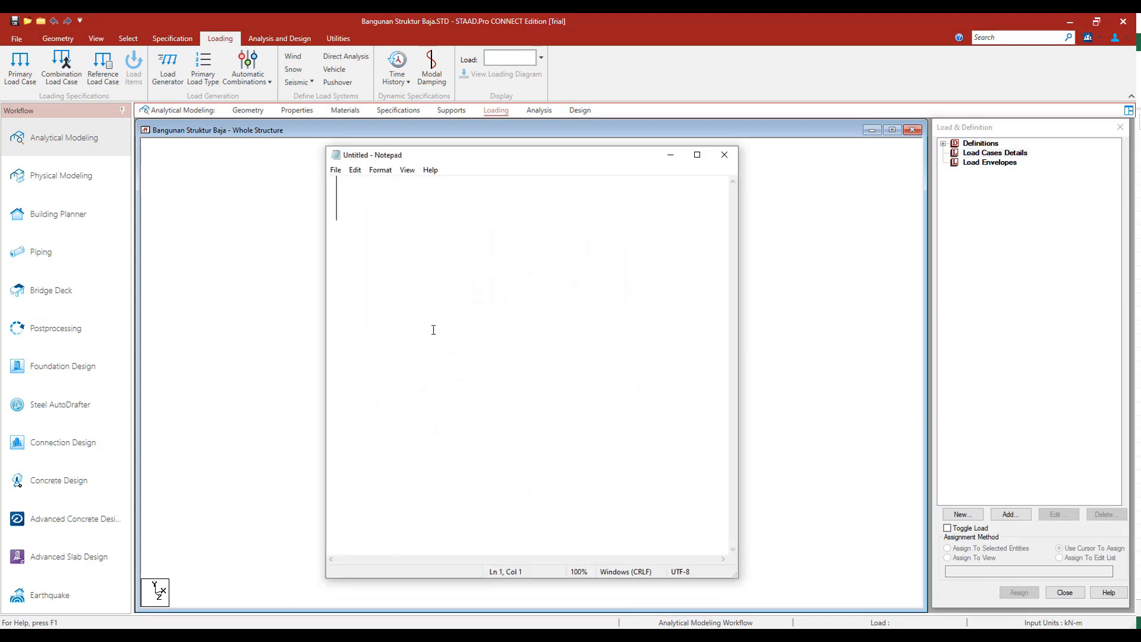
text(MODELNYA UDAH JADI YA)
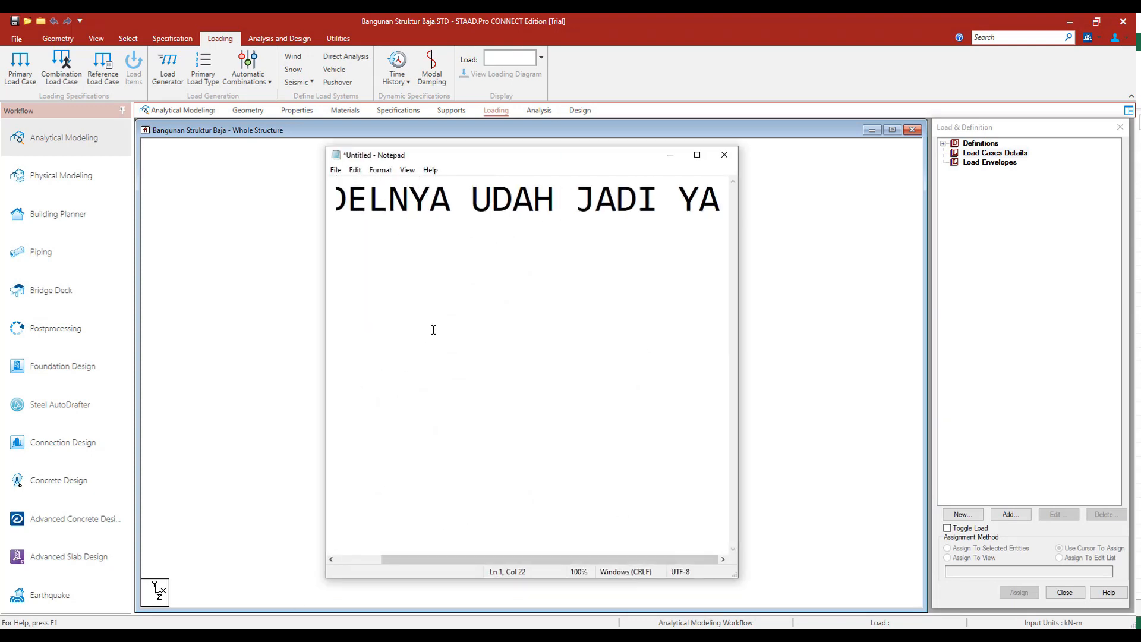
key(ctrl+a)
click(553, 337)
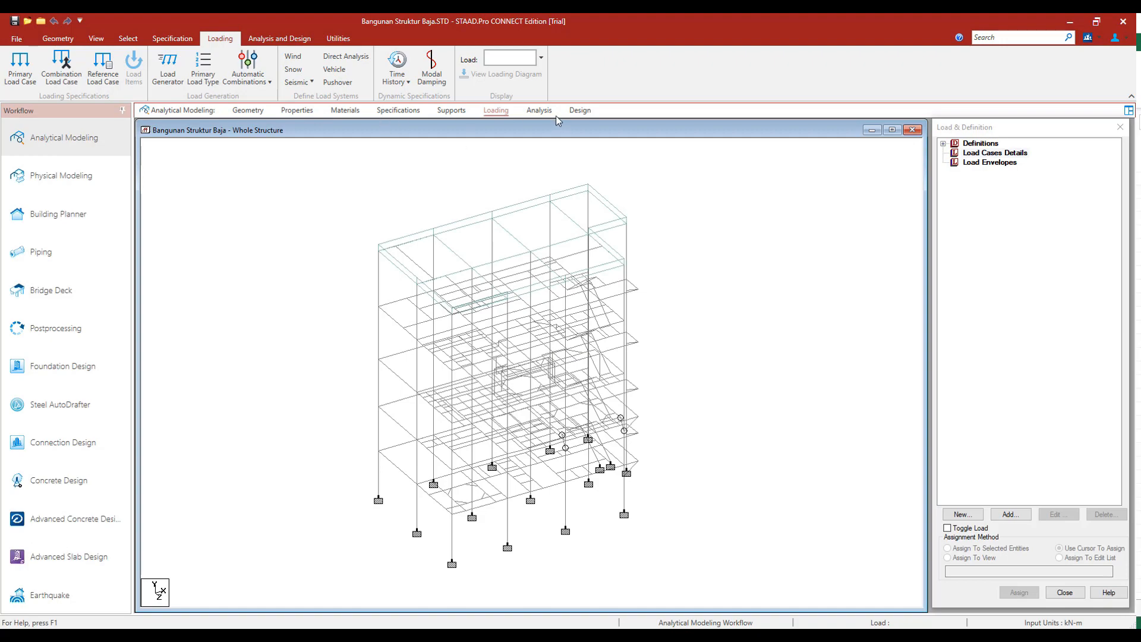
Inspect the whole structure in a 3D rendered view from several sides and return to the wireframe model
click(96, 38)
click(687, 68)
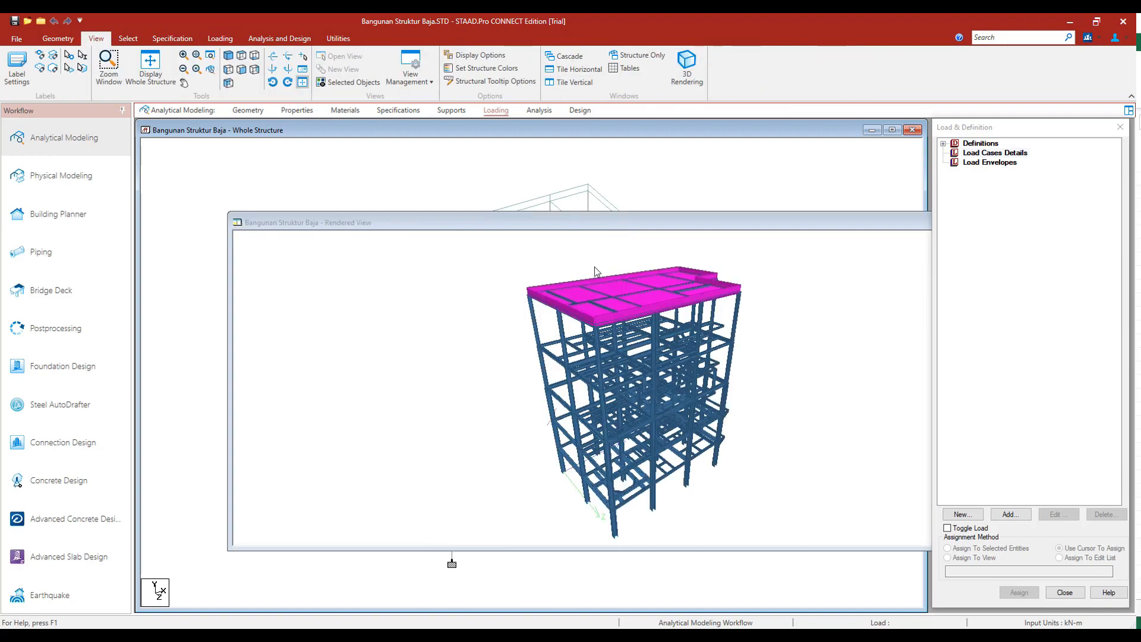
drag(596, 271, 856, 392)
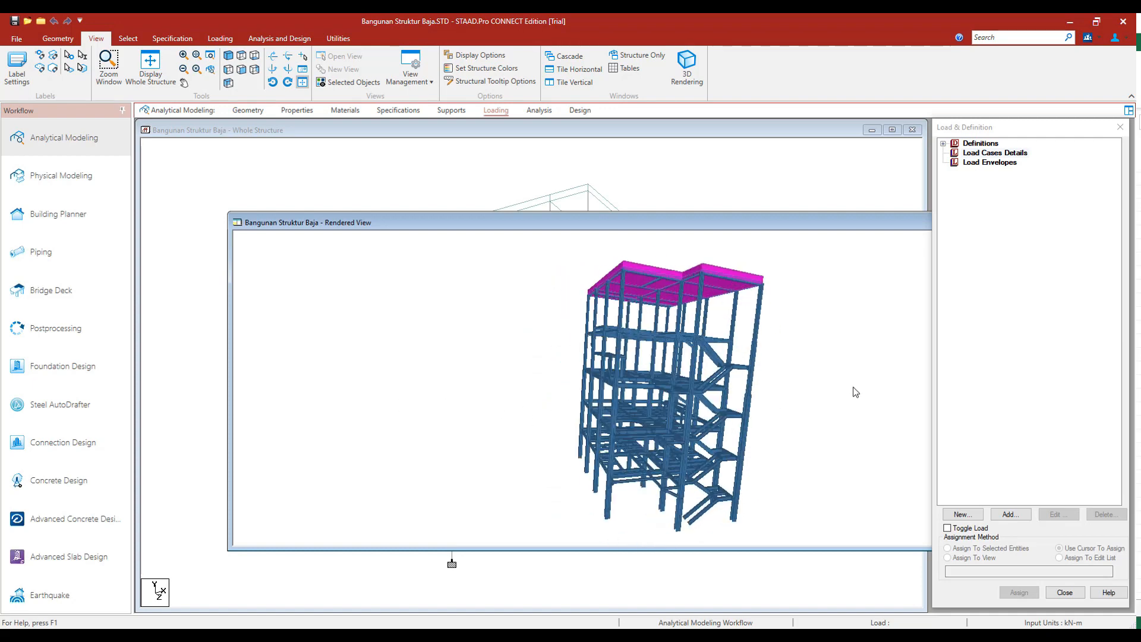
click(874, 230)
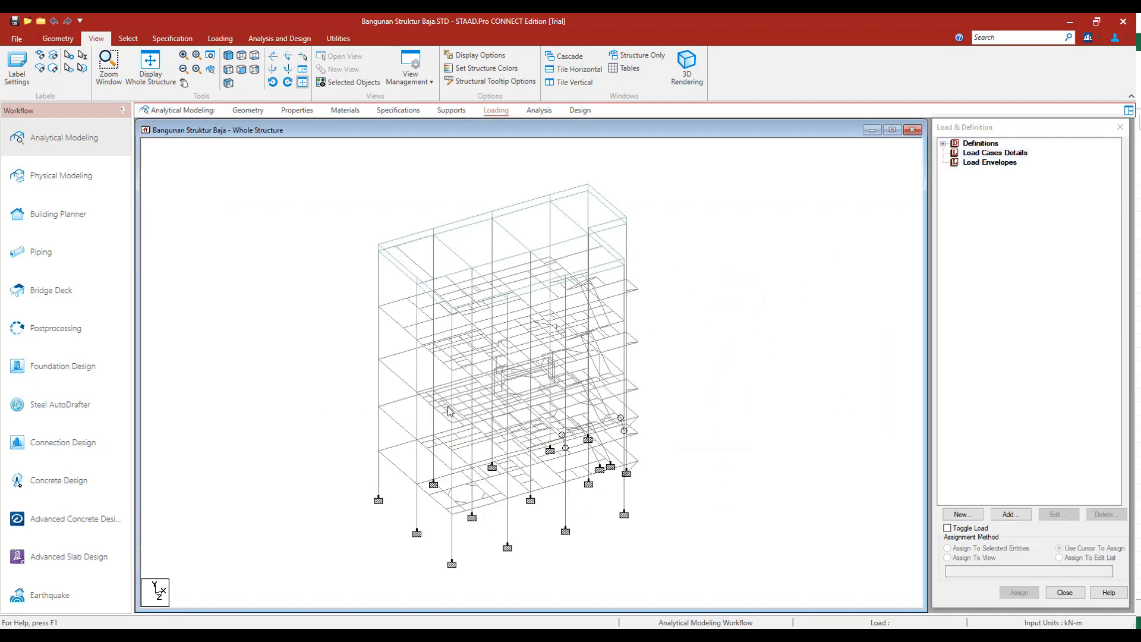
Note "KITA CEK BEBANNYA DULU" in Notepad and check the model's load definitions and load case details
text(K)
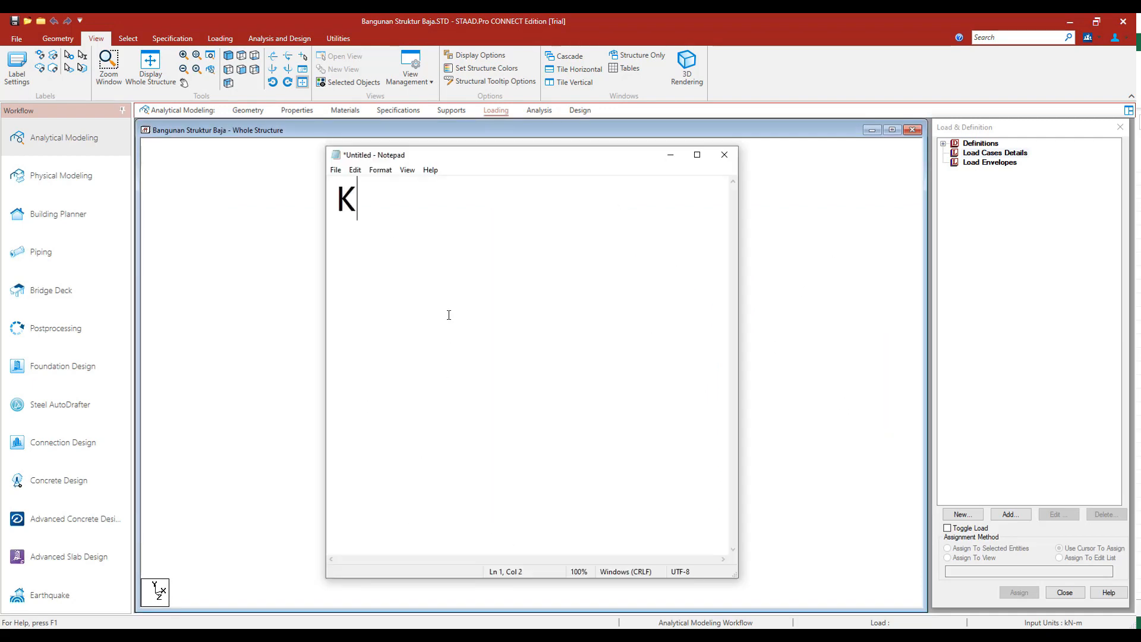
text(ITA CEK BEBANNYA DULU)
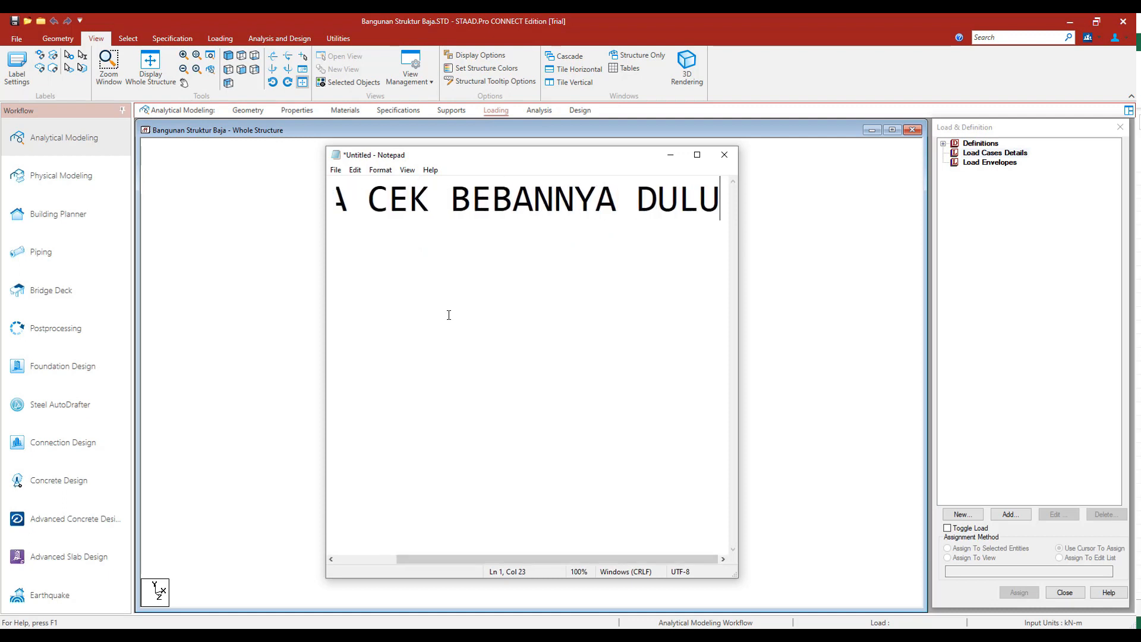
click(966, 154)
double_click(944, 145)
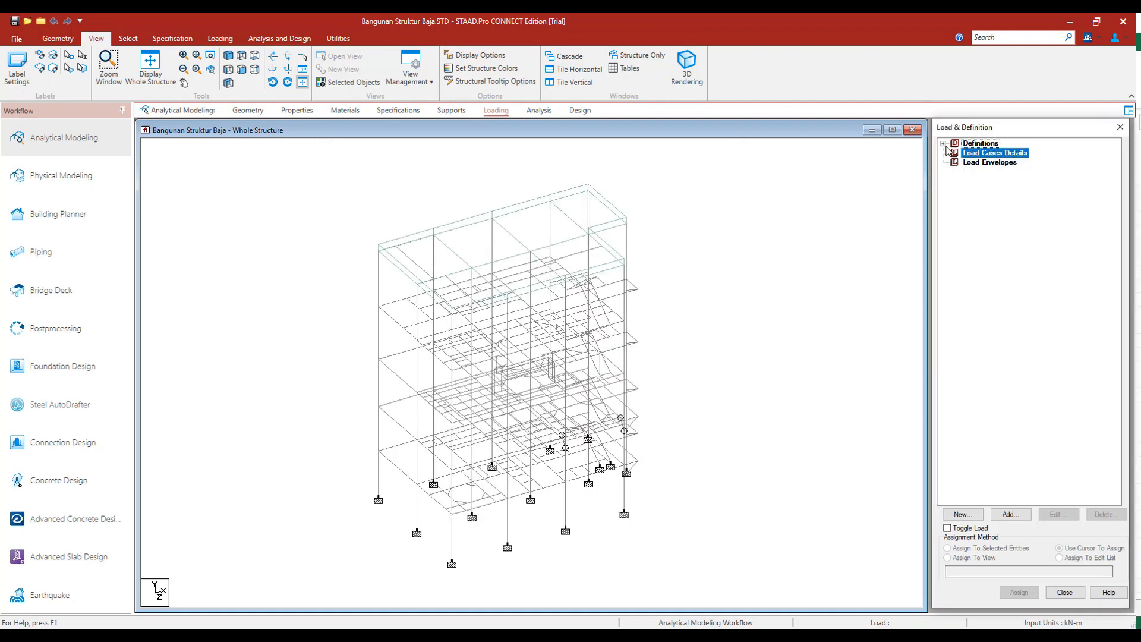
Write "BEBANNYA MASIH KOSONG" in Notepad, replace it with "SEKARANG KITA INPUT BEBANNYA", and clear the note
key(alt+Tab)
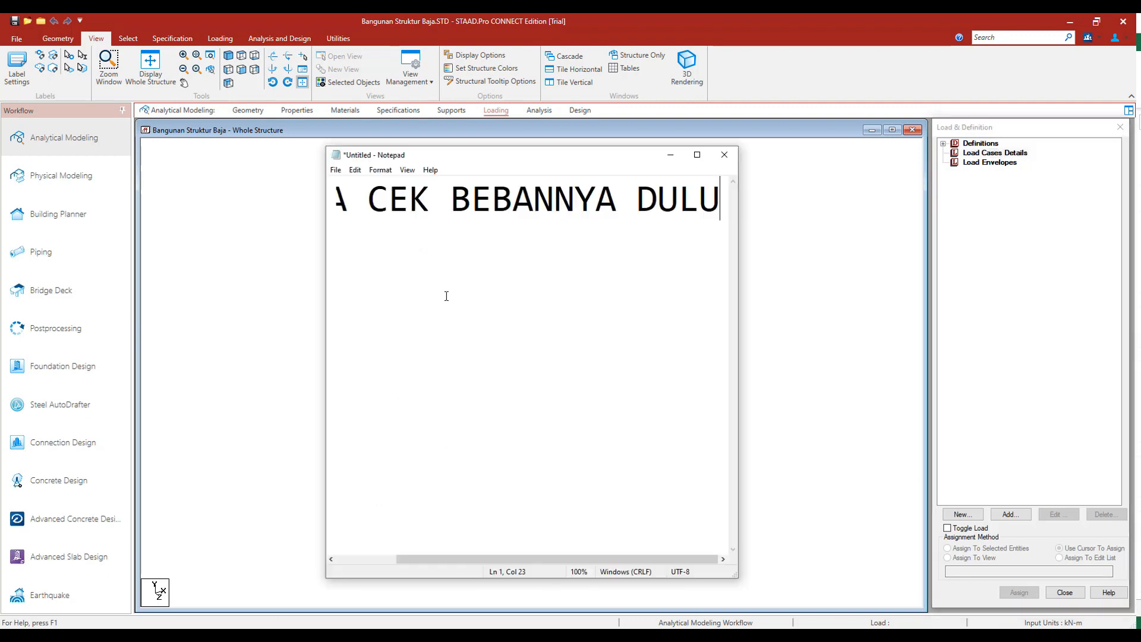
key(ctrl+a)
text(BEBANNYA MASIH KOSONG)
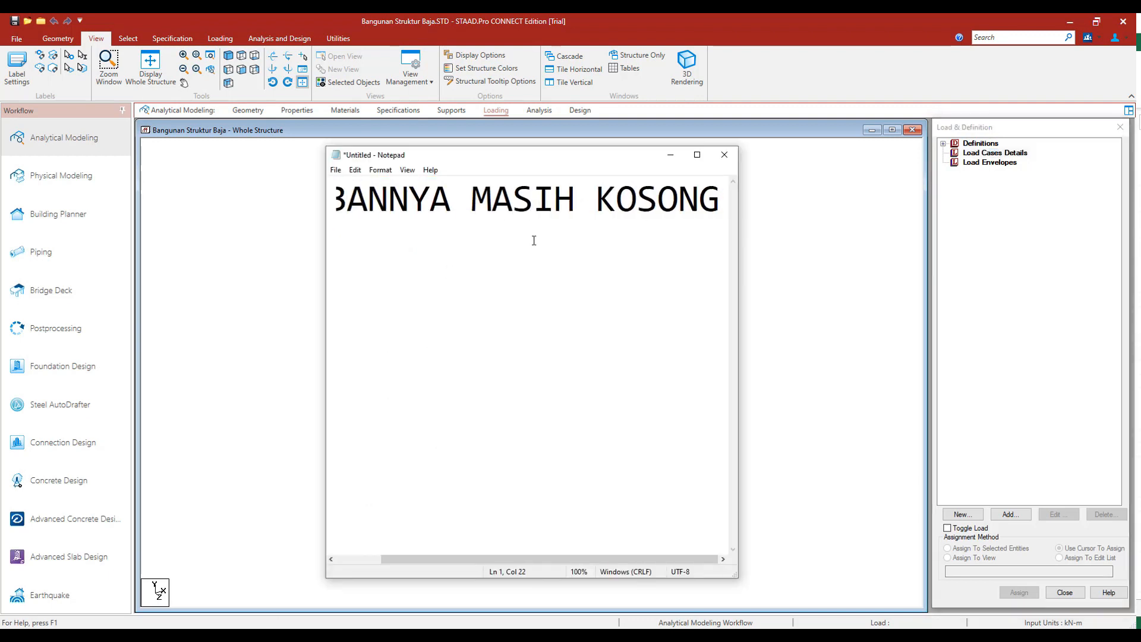
key(ctrl+a)
text(SE)
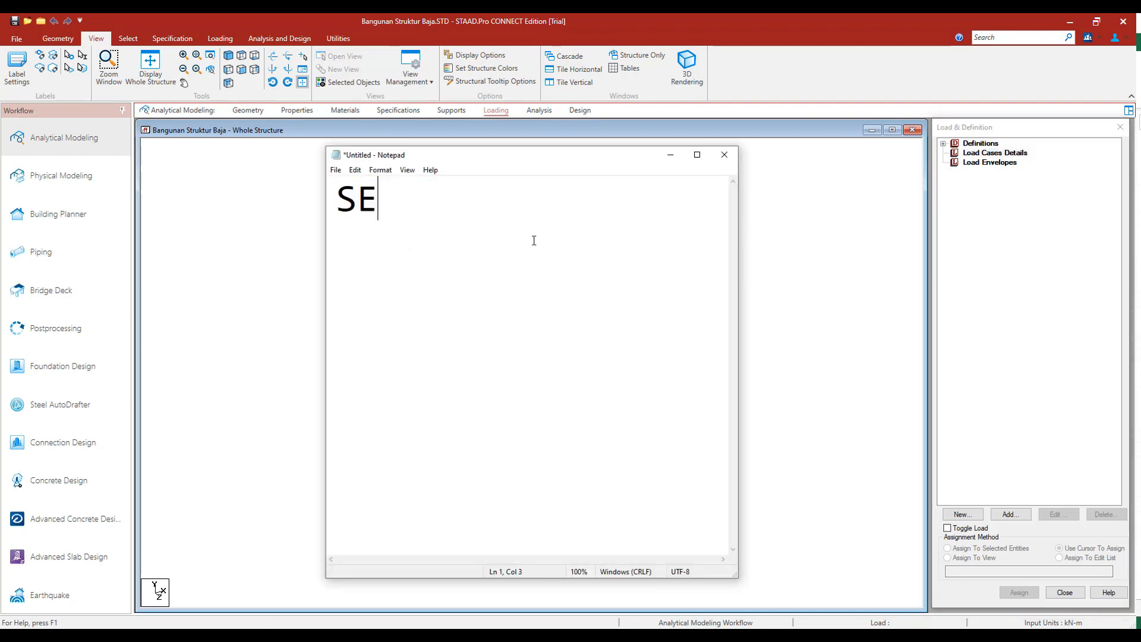
text(KARANG KITA INPUT BEBANNYA)
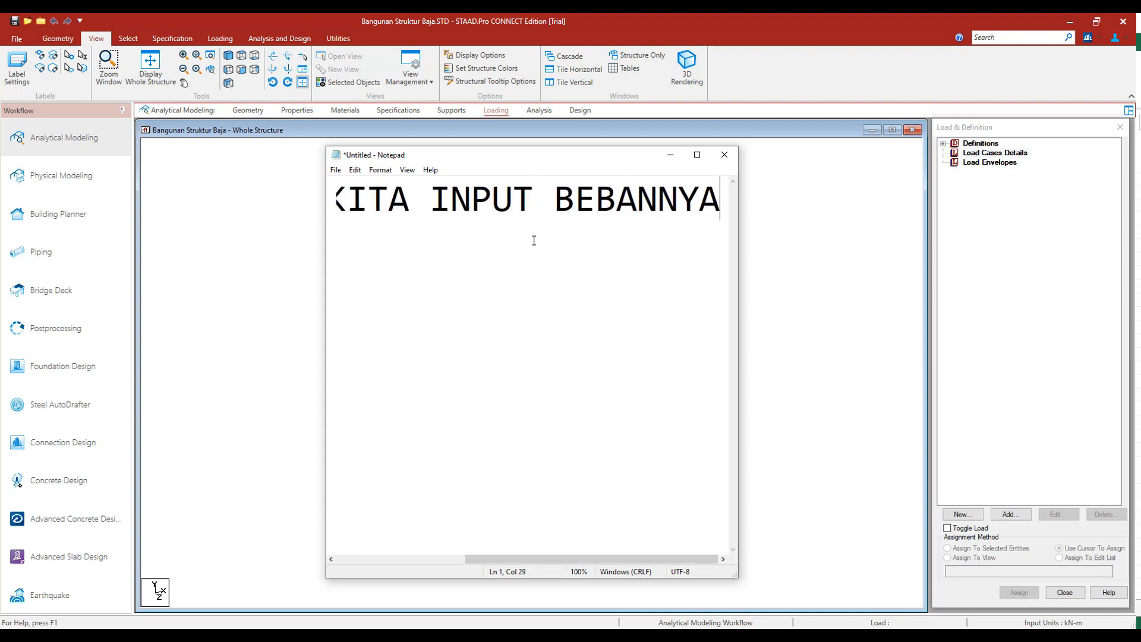
key(ctrl+a)
key(BackSpace)
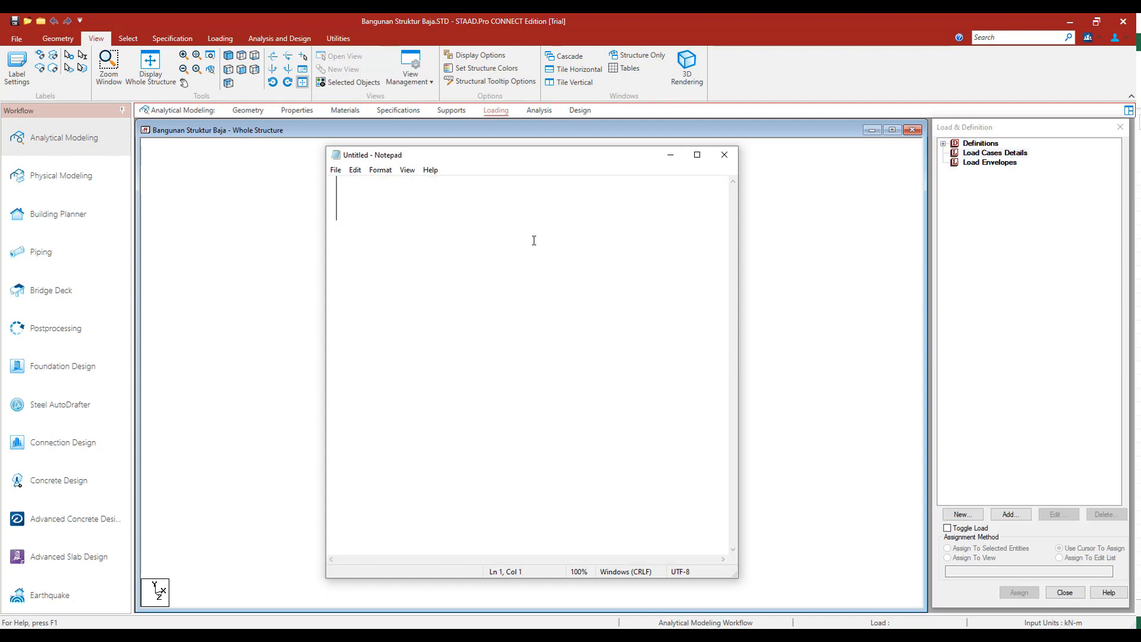
click(667, 166)
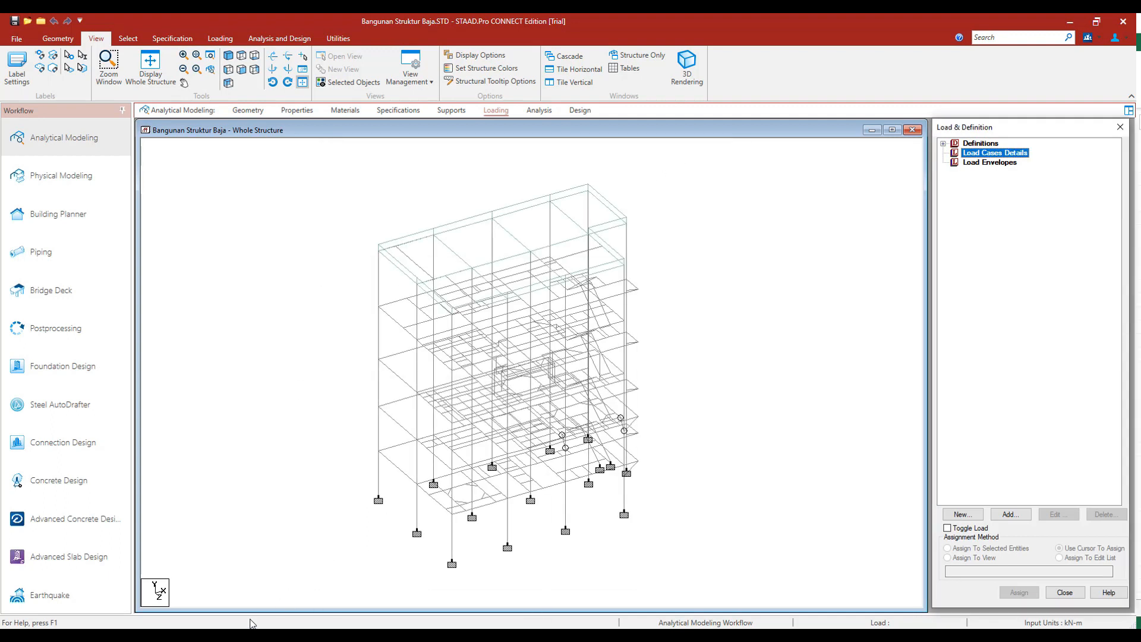
Switch to the Excel workbook Staad - LC Generator (2) with its Primary Load Case sheet
click(219, 634)
click(183, 607)
Write "KALI INI SAYA PAKA LOAD CASE GENERATOR" in Notepad and clear the note
click(344, 634)
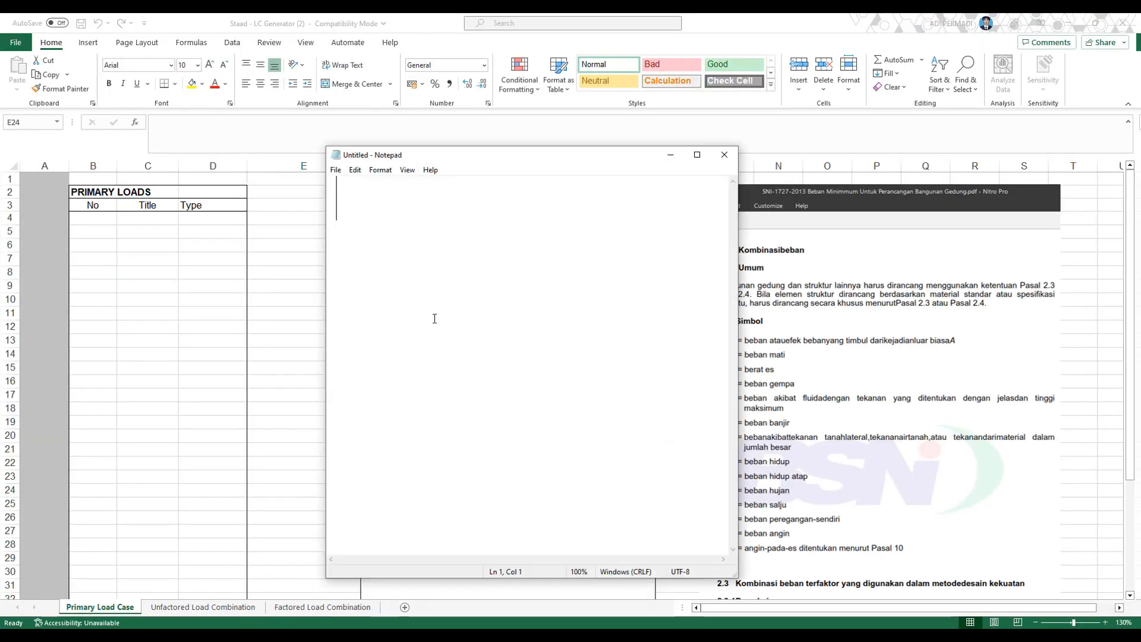
text(KALI INI SAYA GU)
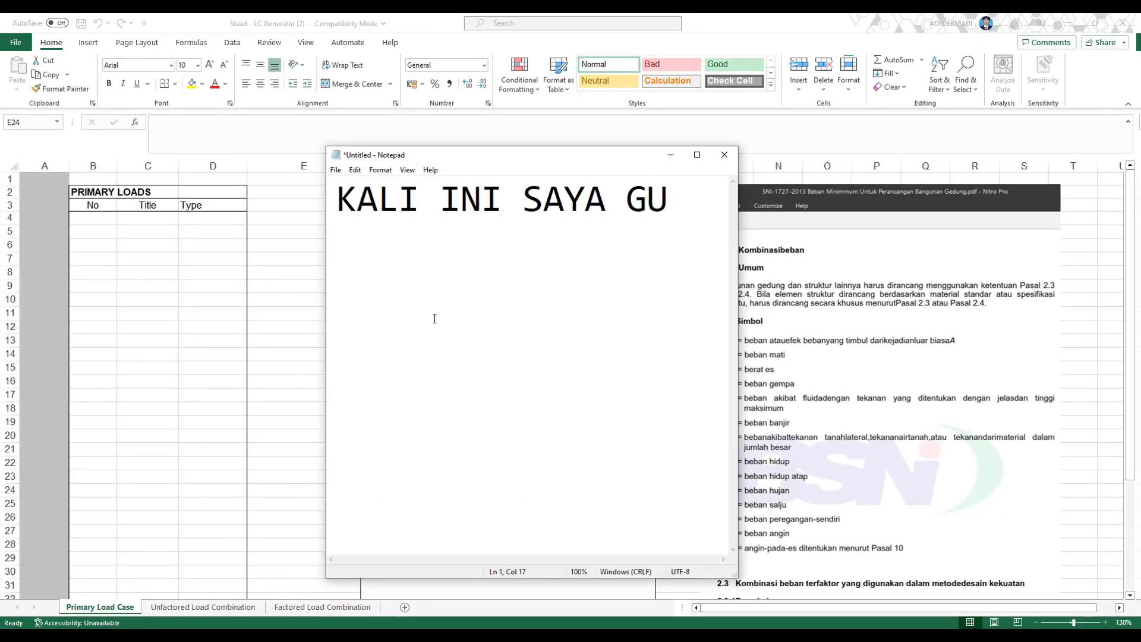
key(BackSpace)
key(BackSpace)
text(PAKA LOAD CASE G)
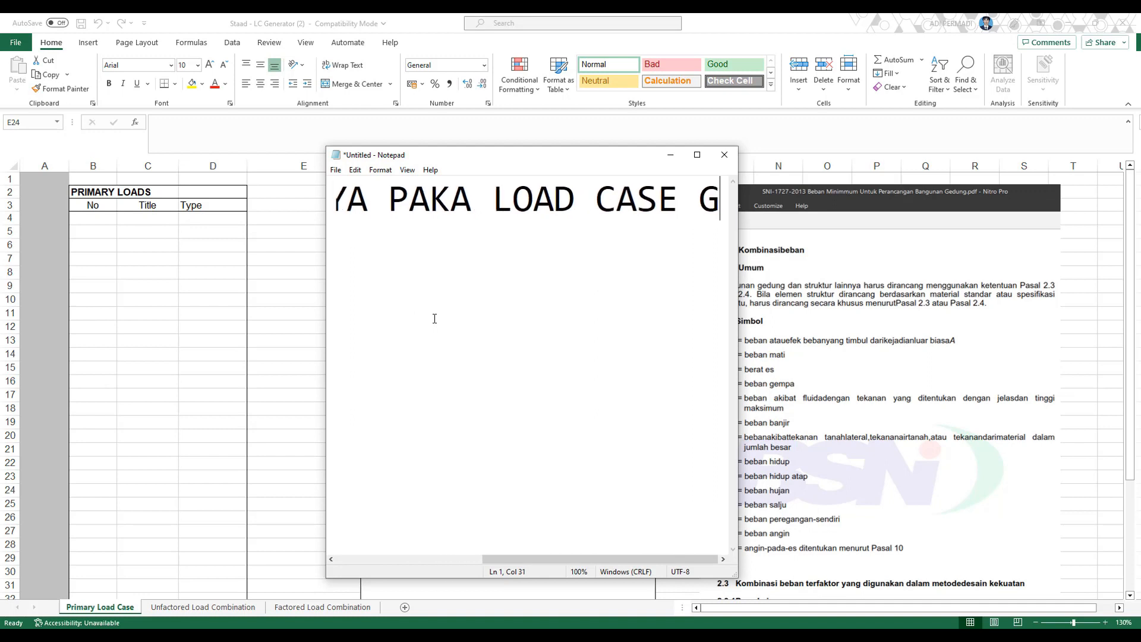
text(ENERATOR)
key(ctrl+a)
key(BackSpace)
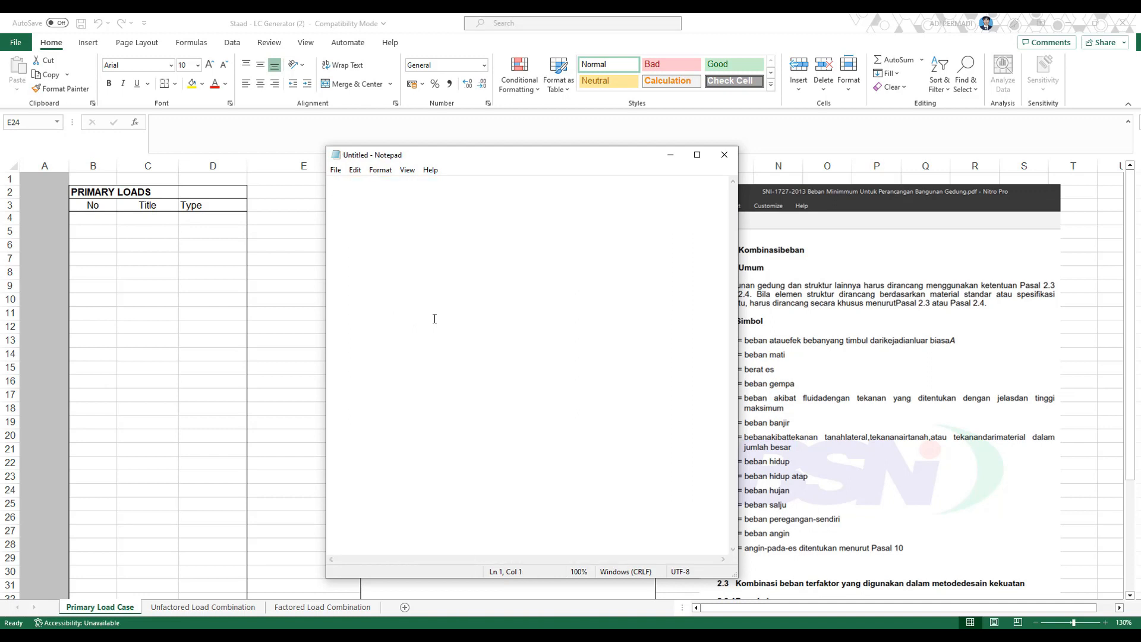
Enter the first primary load in row 4 of the Excel sheet with title D and type DEAD
click(193, 269)
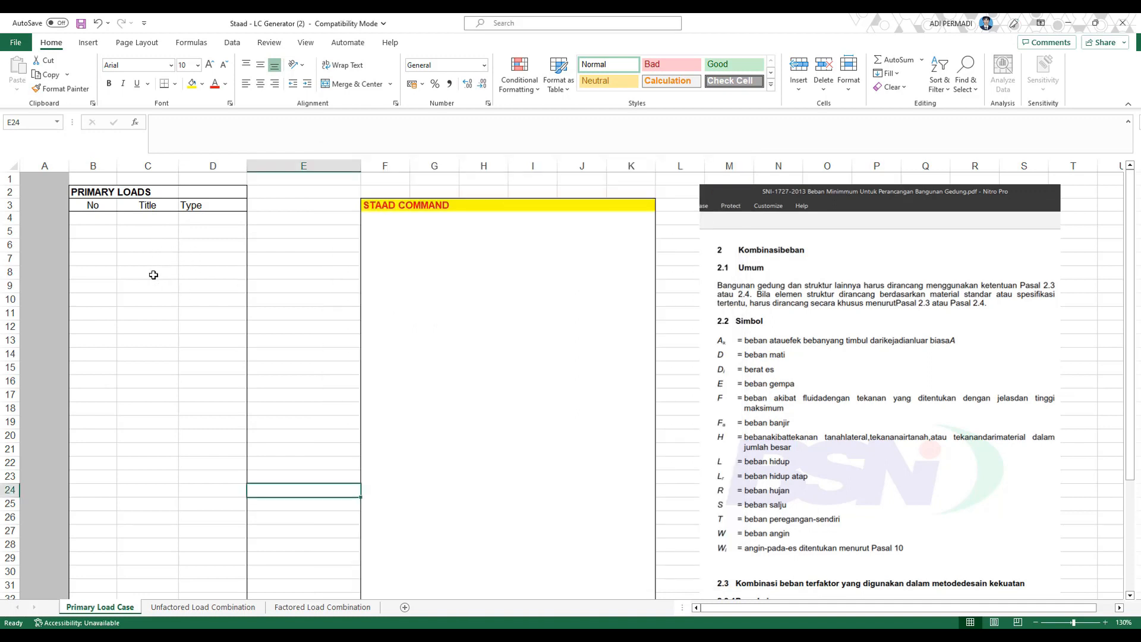
click(101, 222)
click(137, 220)
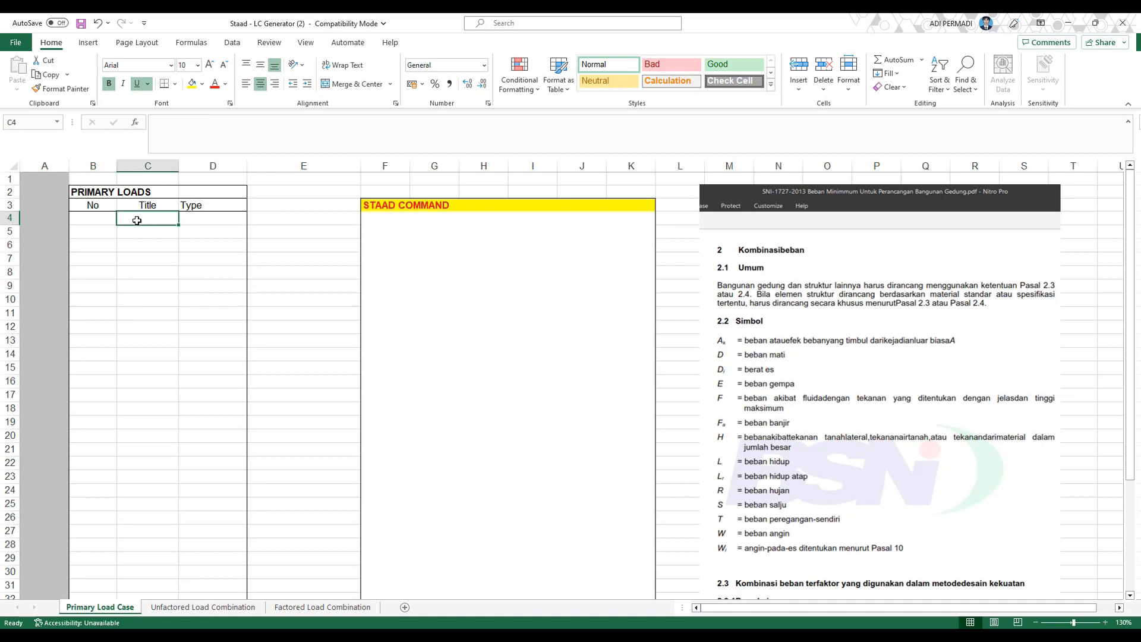
text(D)
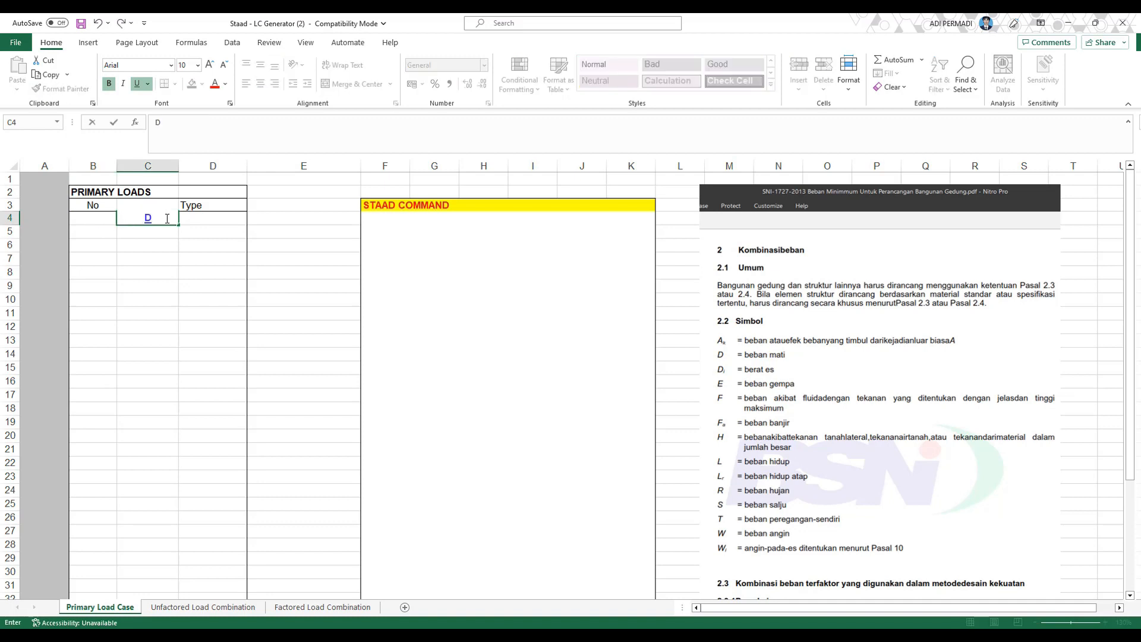
click(187, 218)
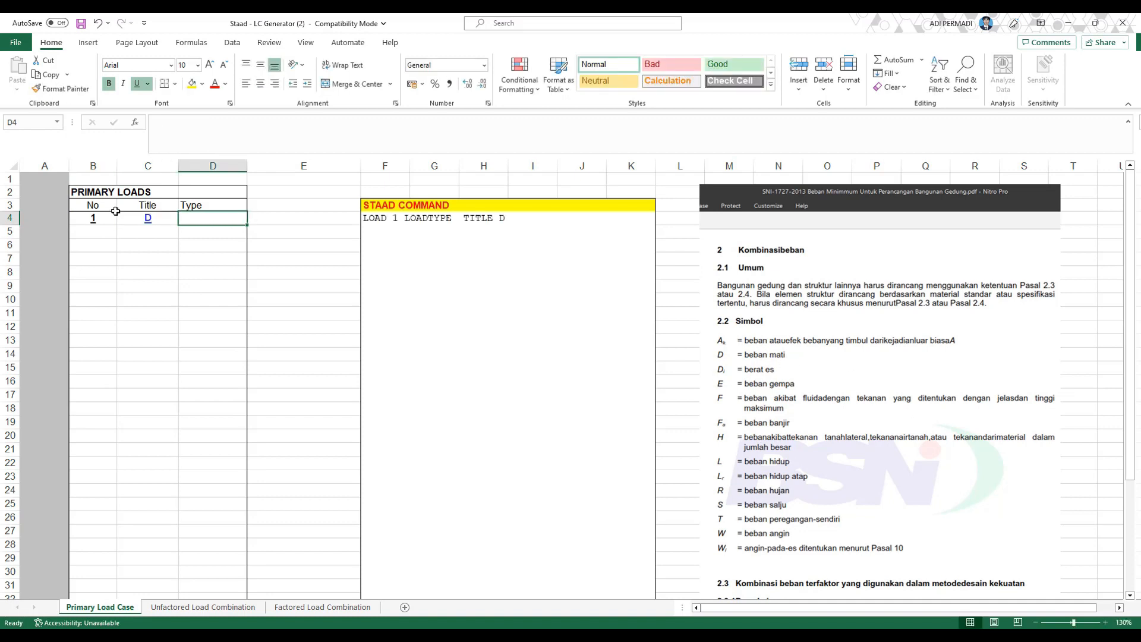
text(DEAD)
key(Return)
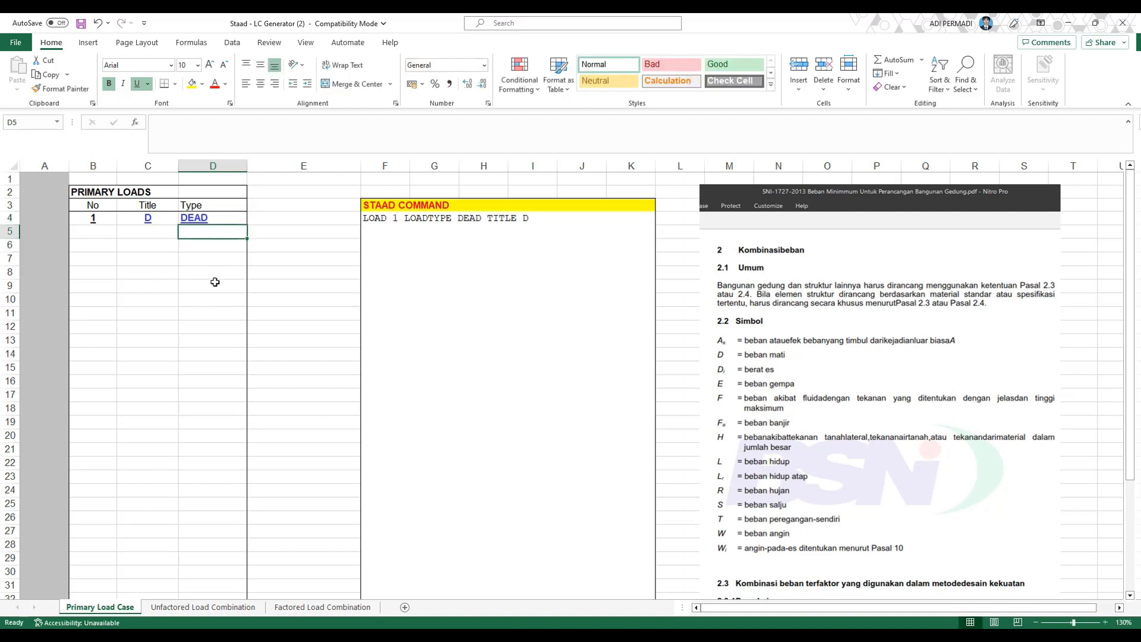
Write "KITA ISI DULU TITLE SAMA TYPE NYA SESUAI SNI YA" in Notepad, clear it, and return to the Excel sheet
key(alt+Tab)
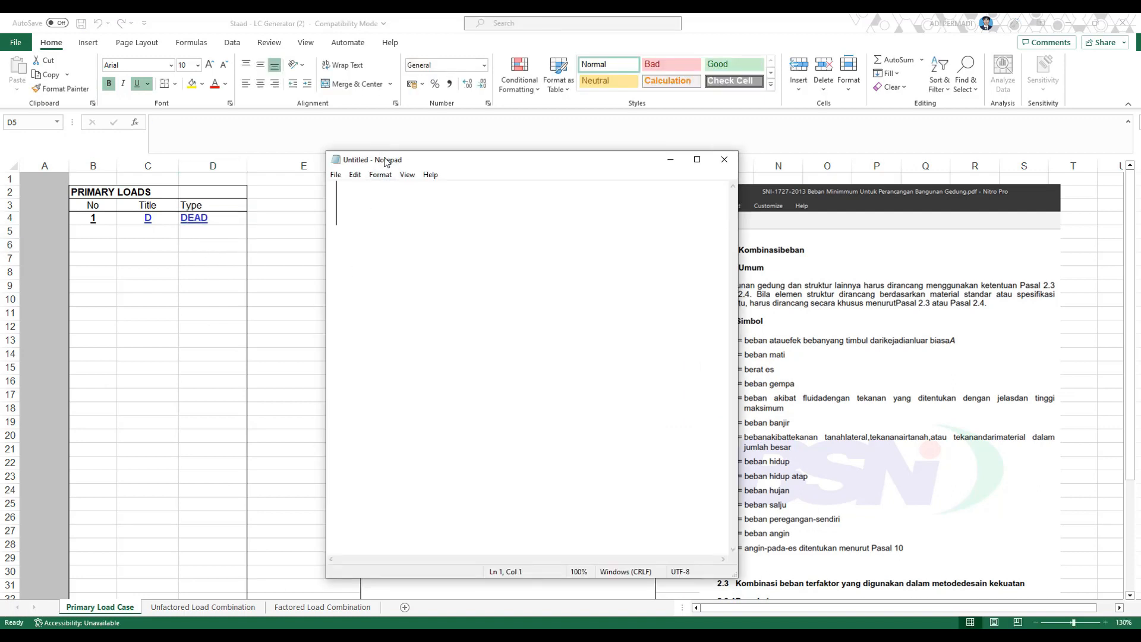
drag(404, 155, 333, 164)
text(KITA ISI)
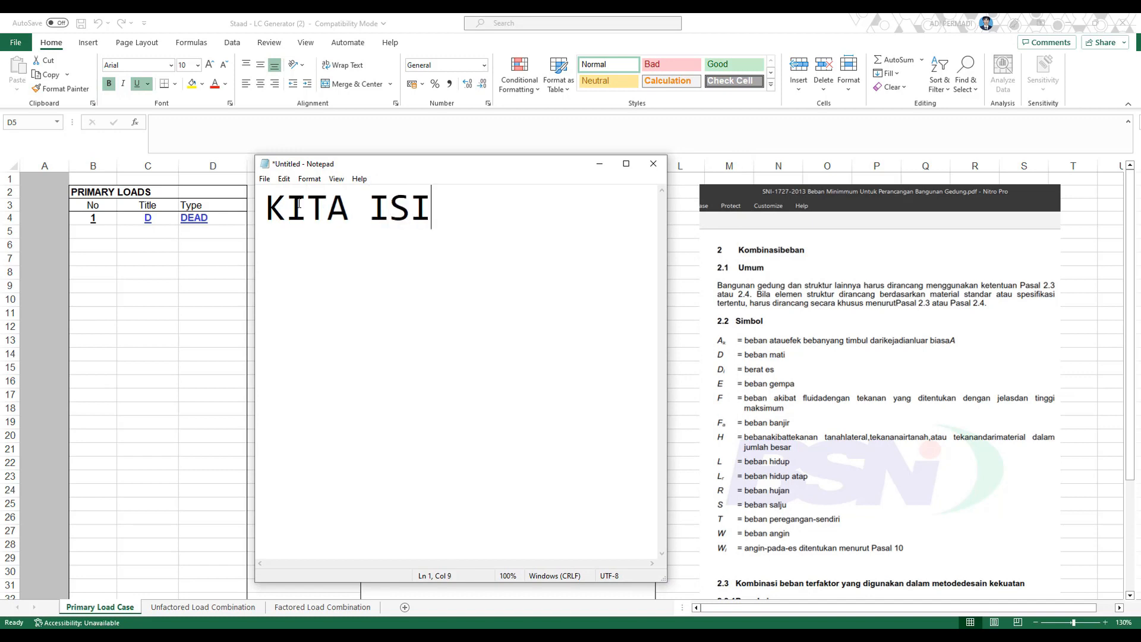
text( DULU TITLE)
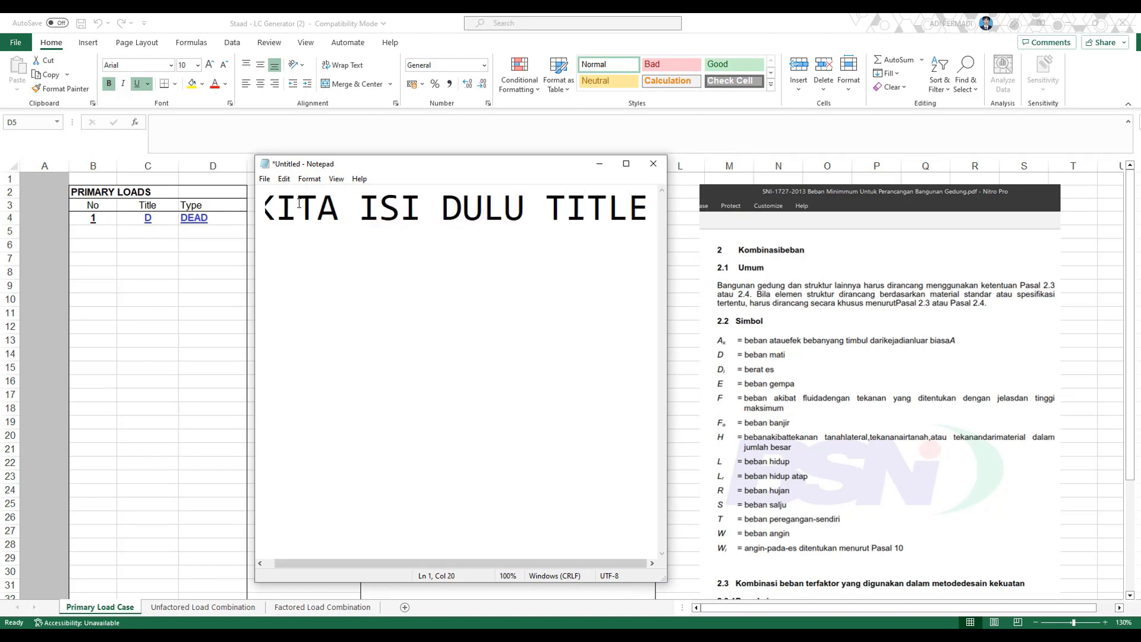
text( SAMA TYPE NYA SESUAI SNI YA)
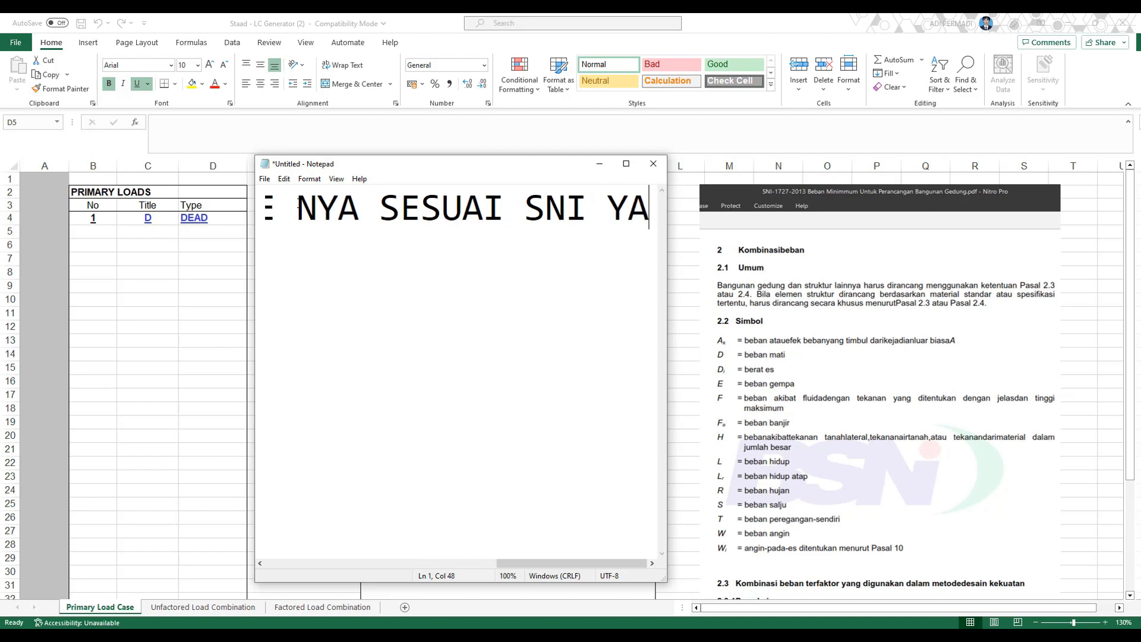
key(ctrl+a)
key(BackSpace)
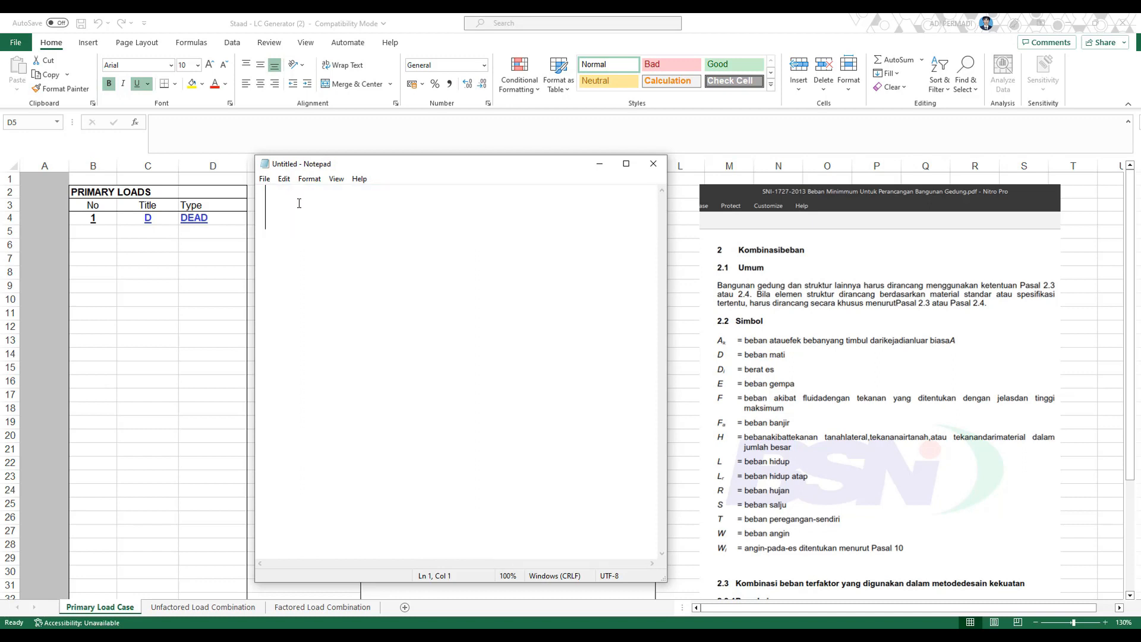
click(216, 237)
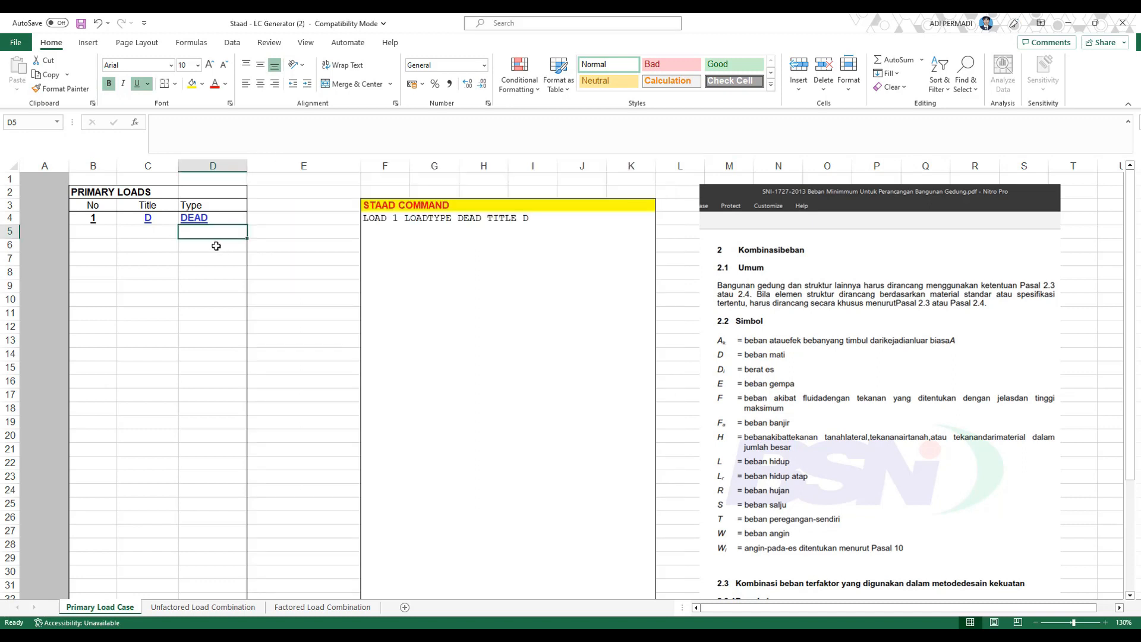
Write "NANTI BAKAL MUNCUL DI KOTAK BOX STAAD COMMAND YG INI" in Notepad, clear it, and return to the Excel sheet
click(333, 634)
drag(480, 156, 896, 179)
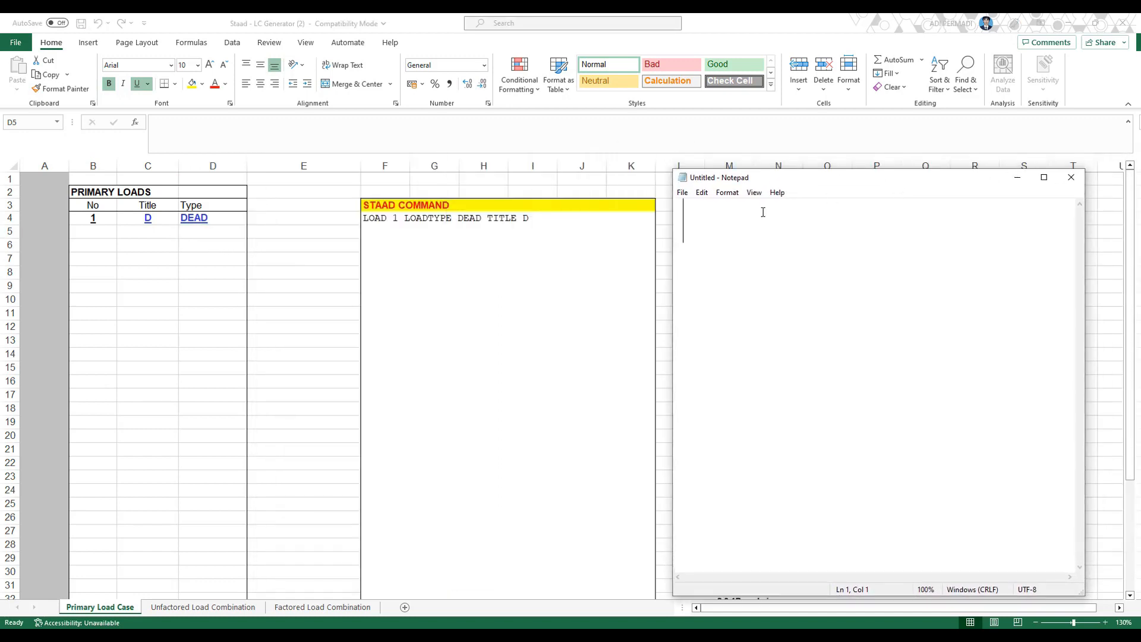
text(NANTI BAKAL MUNCUL DI)
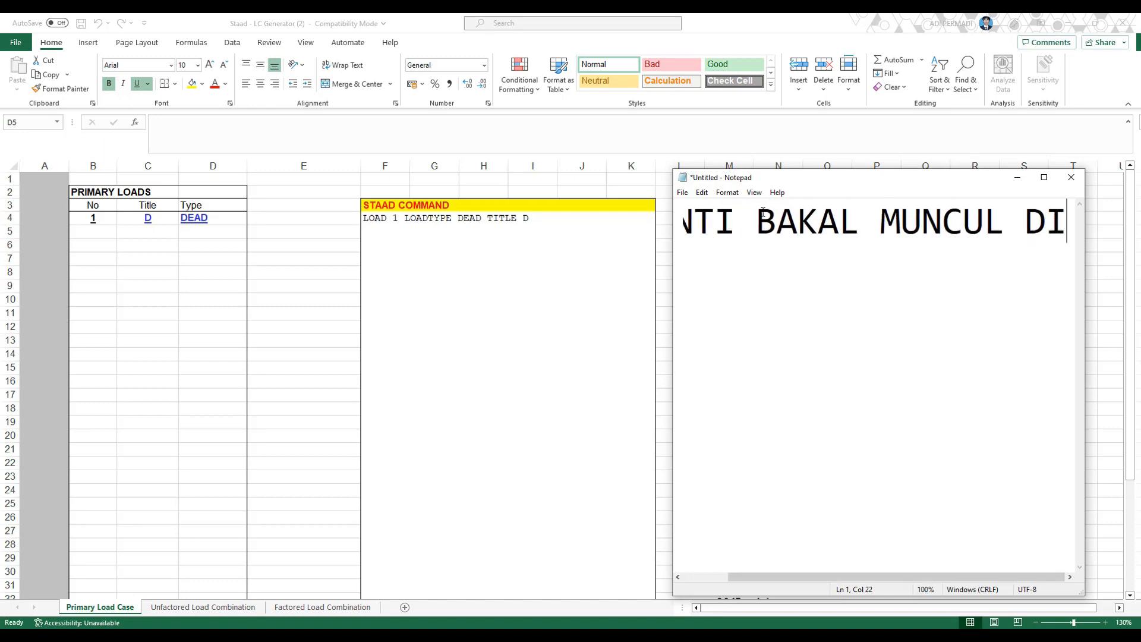
text( KOTAK BOX STAA)
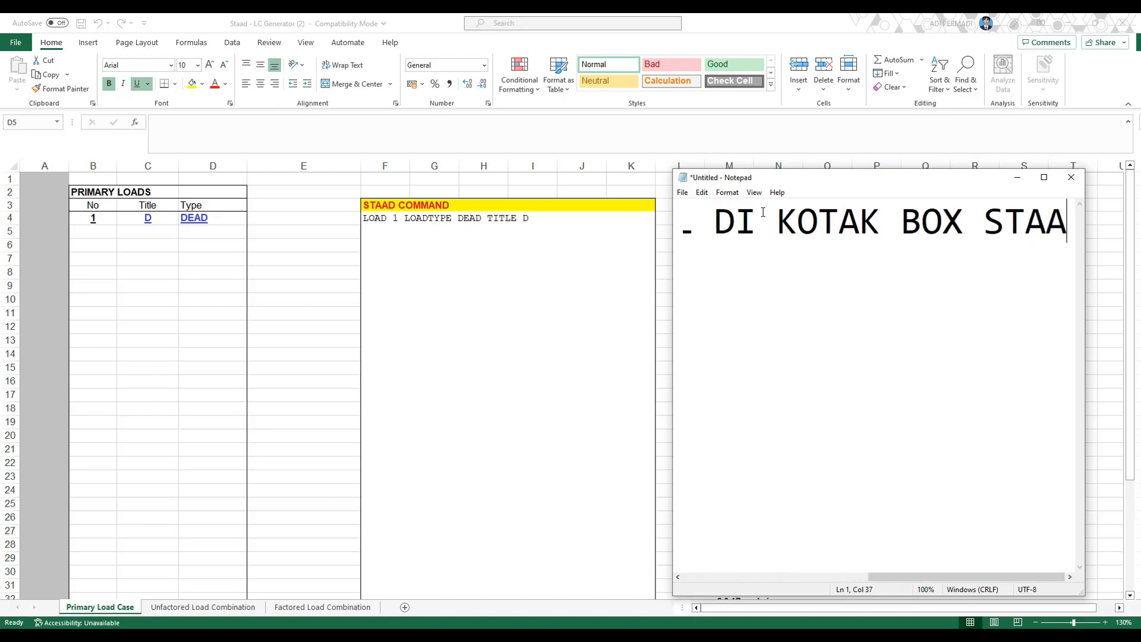
text(D COMMAND)
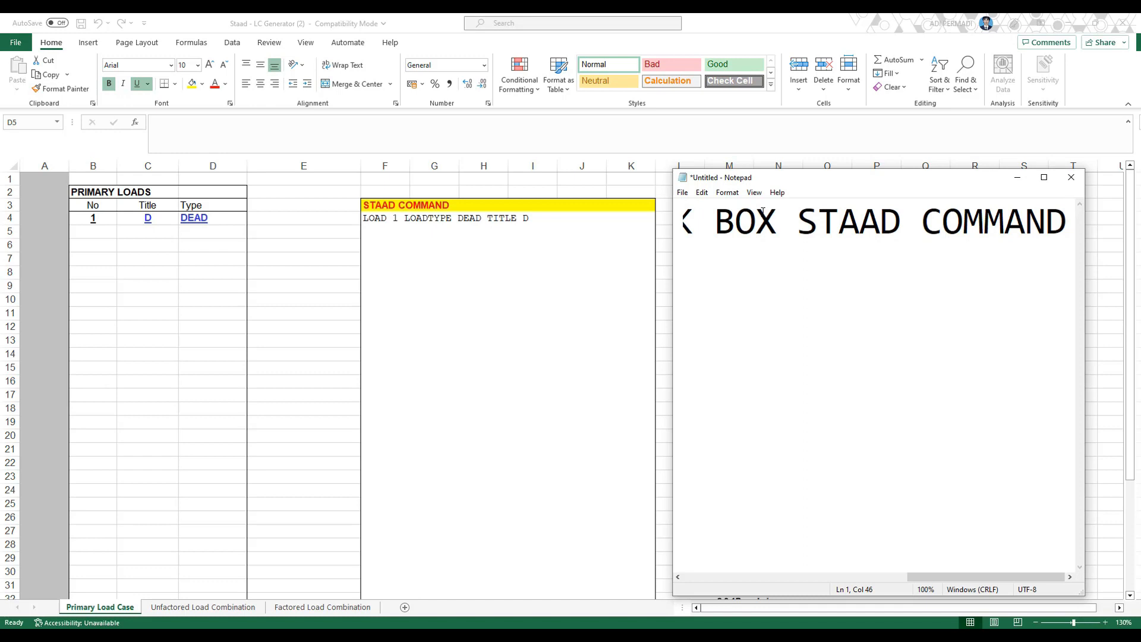
text( YG )
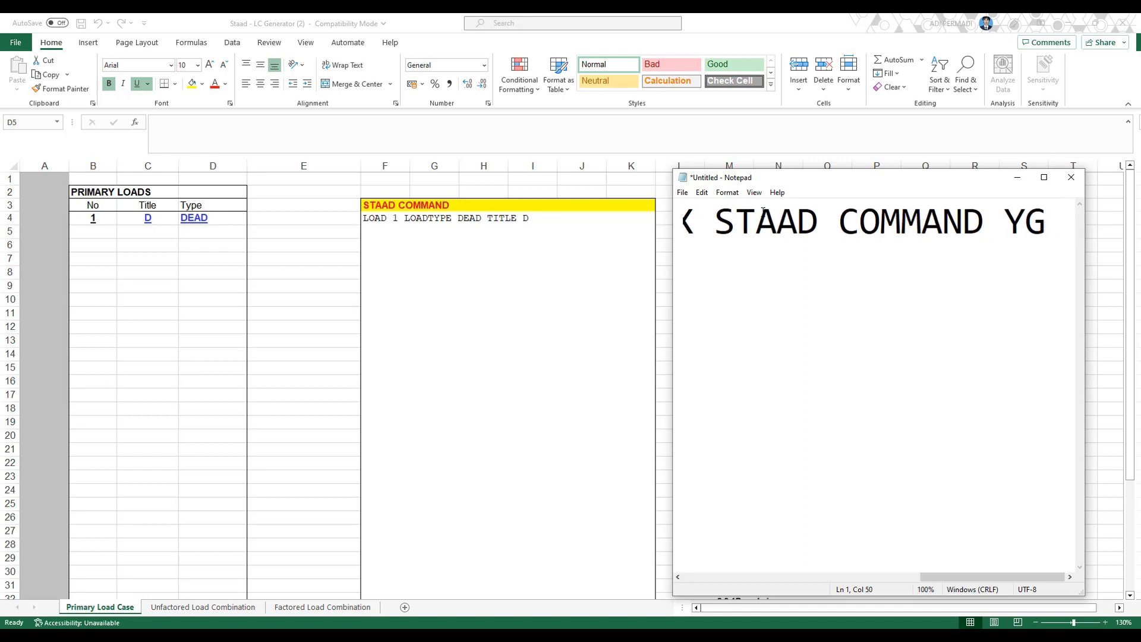
text(INI)
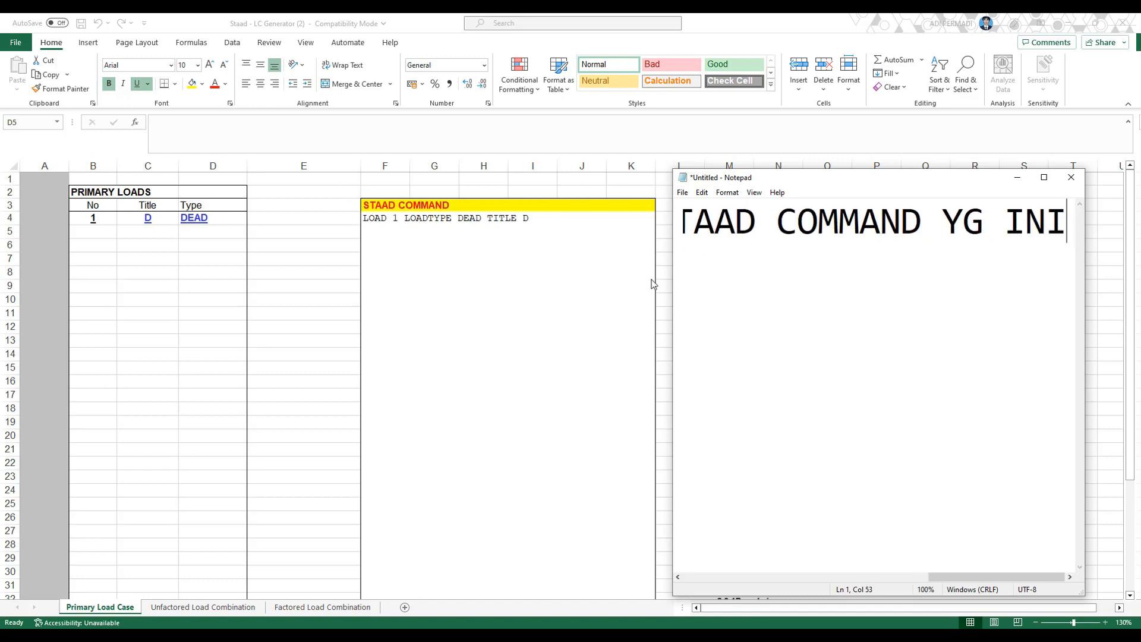
key(ctrl+a)
key(Delete)
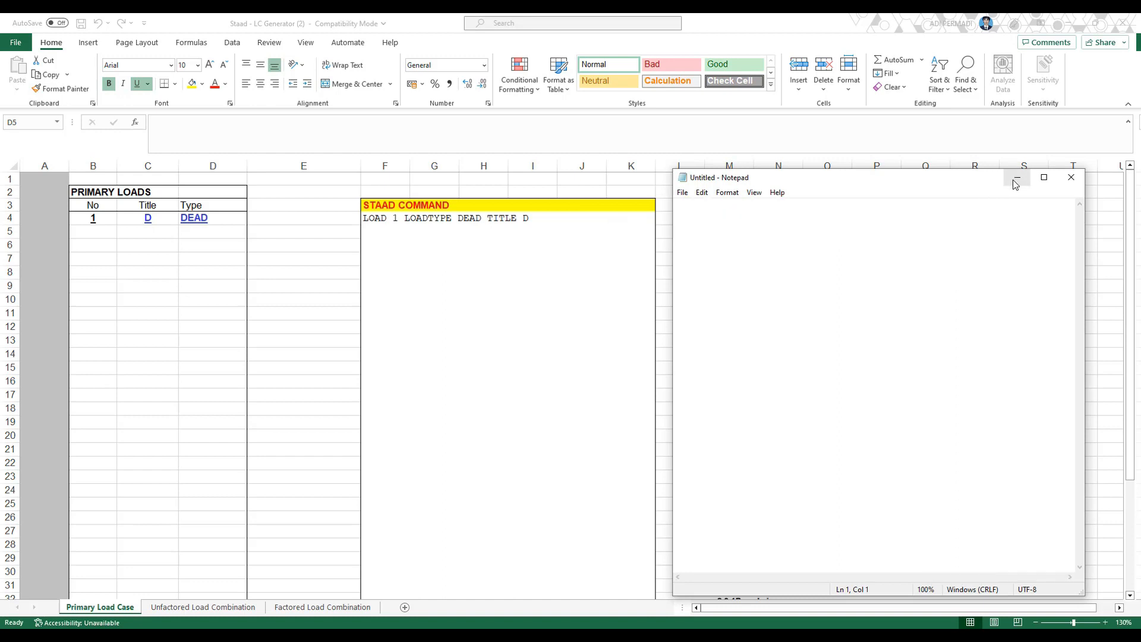
click(1017, 178)
Enter the second primary load in row 5 with title L and type LIVE
click(121, 233)
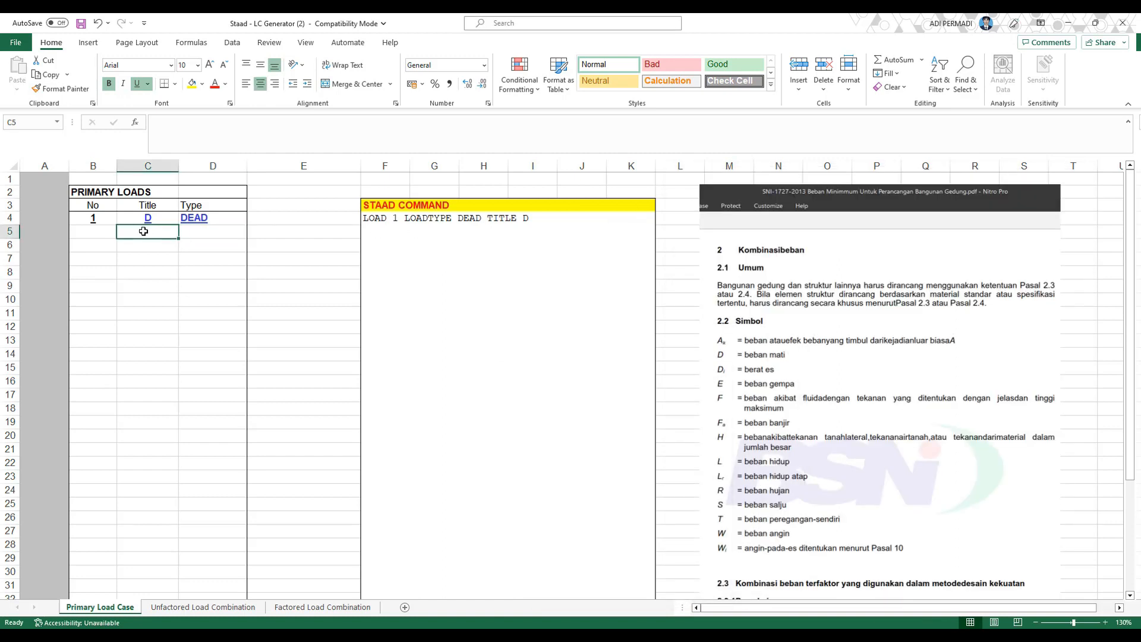
text(L)
key(Return)
key(Up)
key(Right)
text(L)
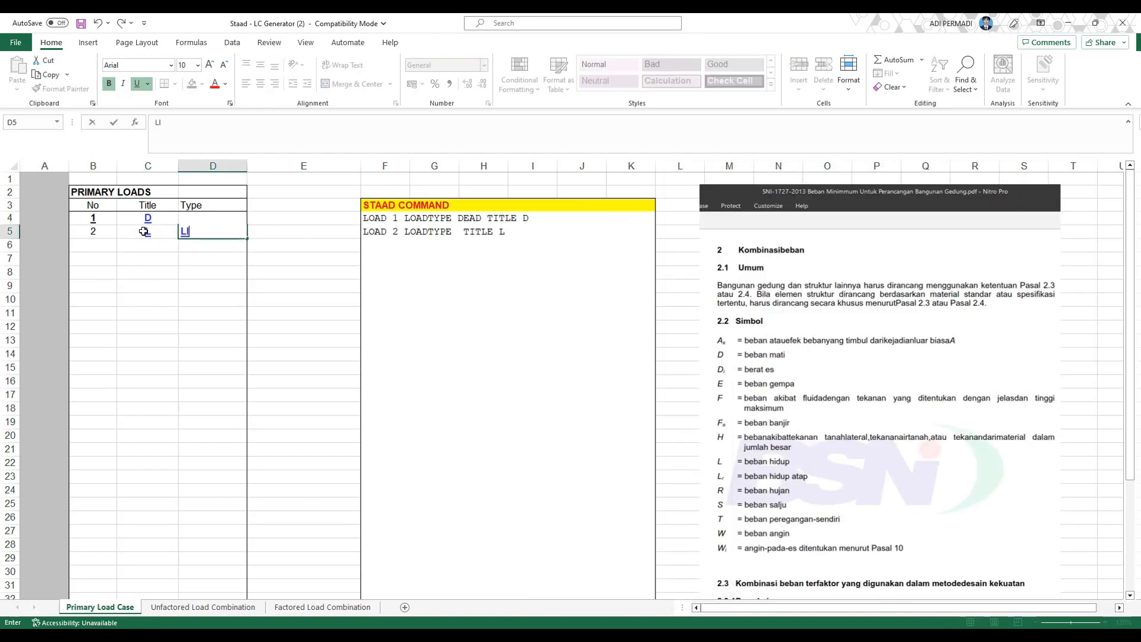
text(IVE)
key(Return)
Enter the third primary load in row 6 with title Lr and type LIVE
key(Left)
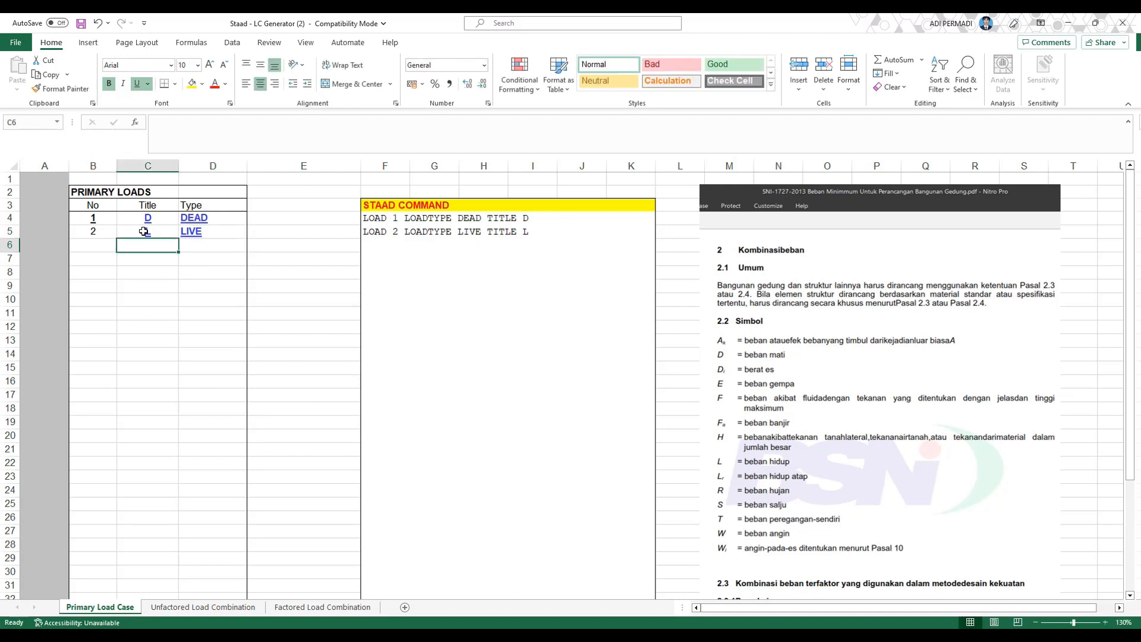
text(Lr)
key(Return)
key(Right)
key(Up)
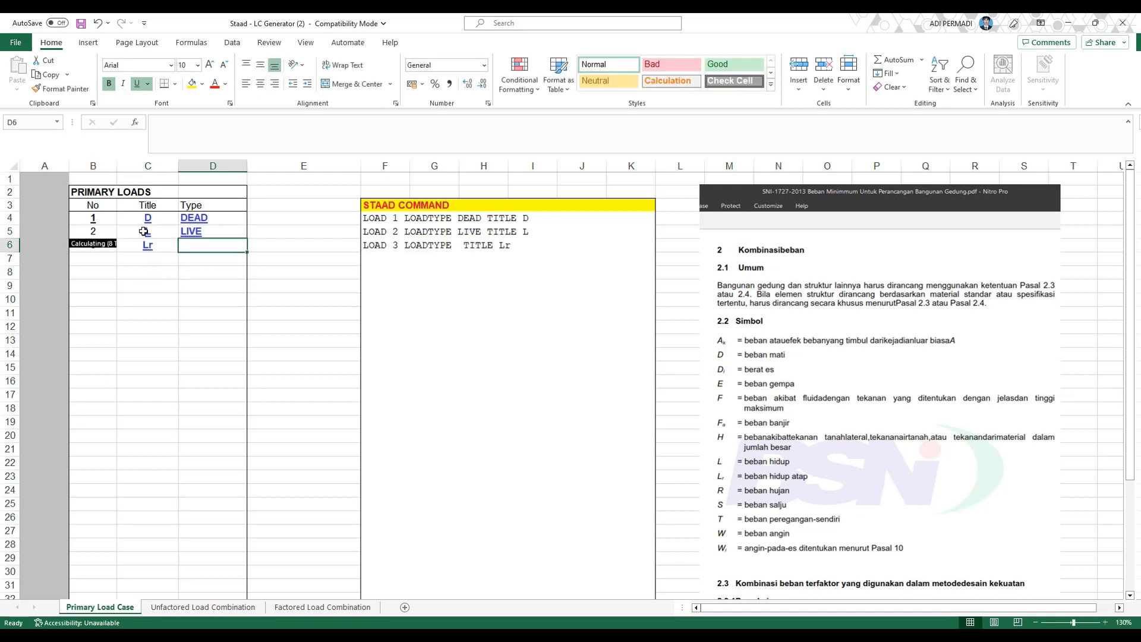
click(122, 268)
click(102, 245)
click(154, 248)
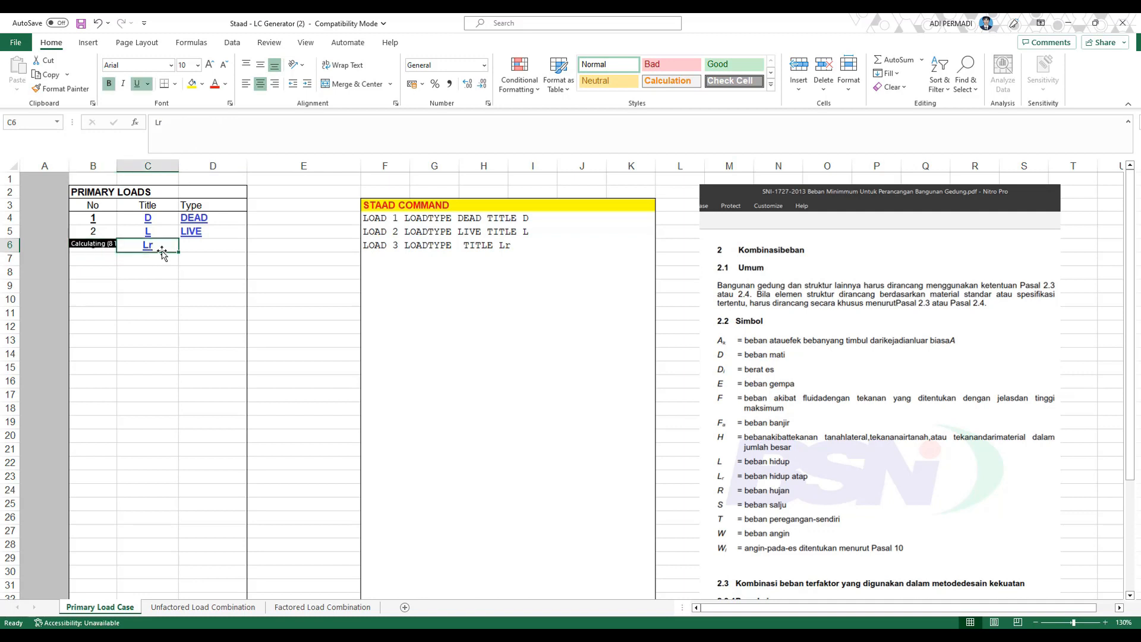
click(1139, 245)
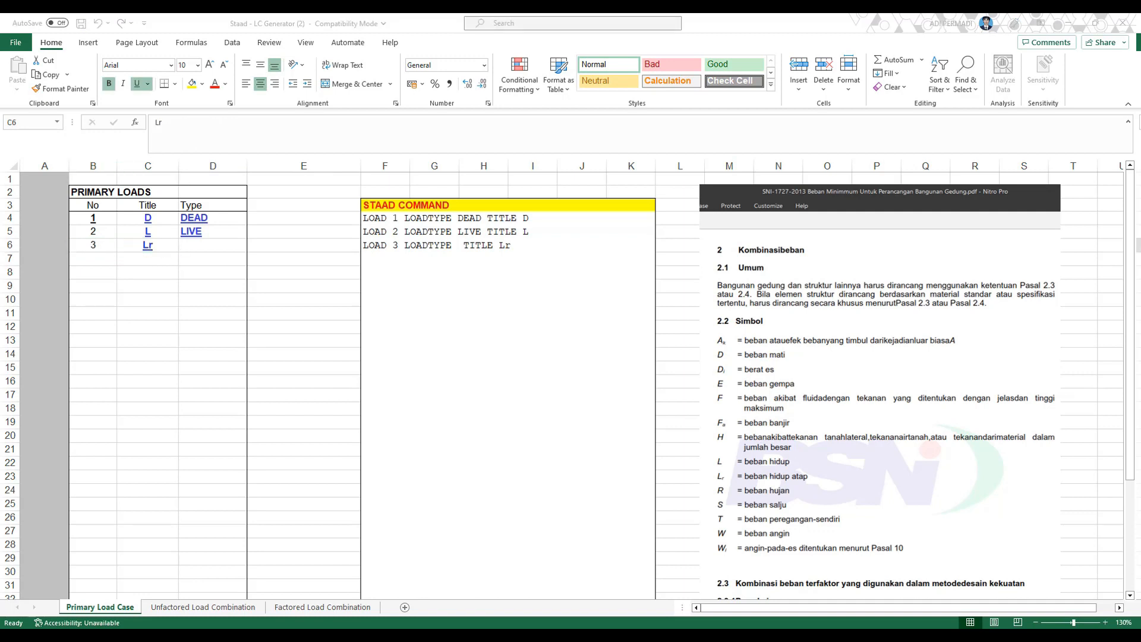
click(191, 246)
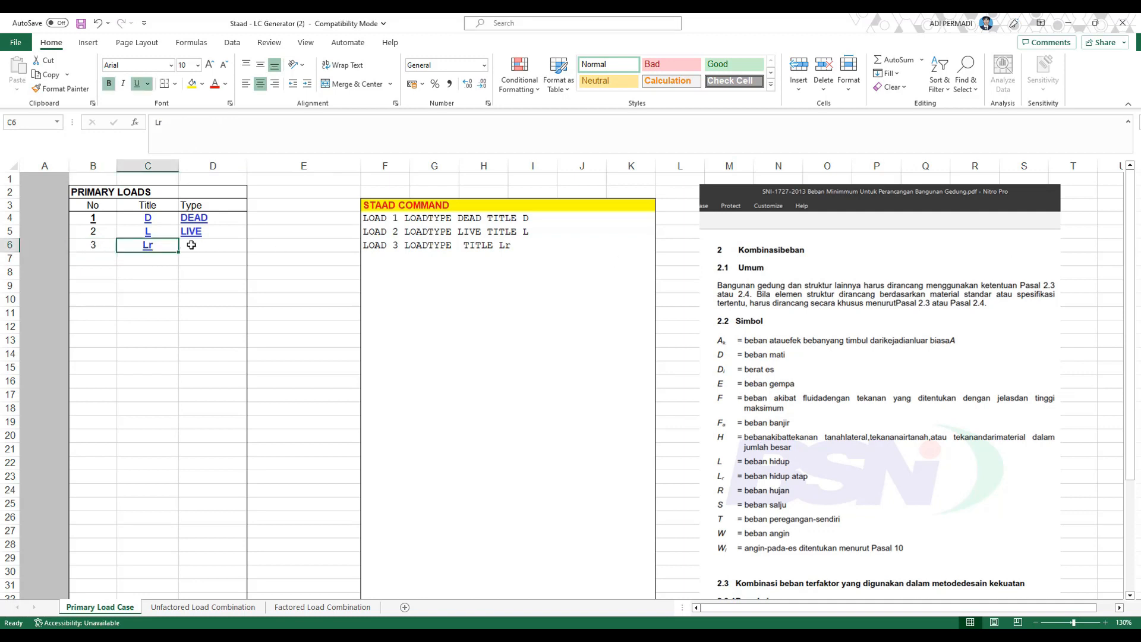
click(191, 246)
text(Live)
key(Return)
key(Up)
text(LIVE)
key(Return)
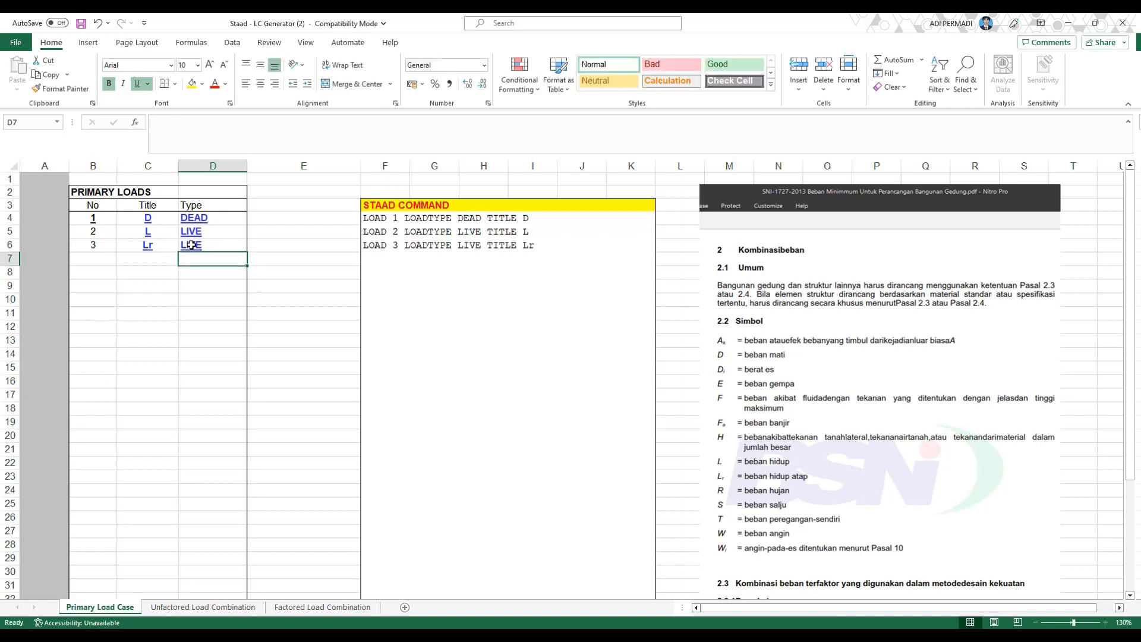
Enter the fourth primary load in row 7 with title SDL and type SUPERDEAD
key(Left)
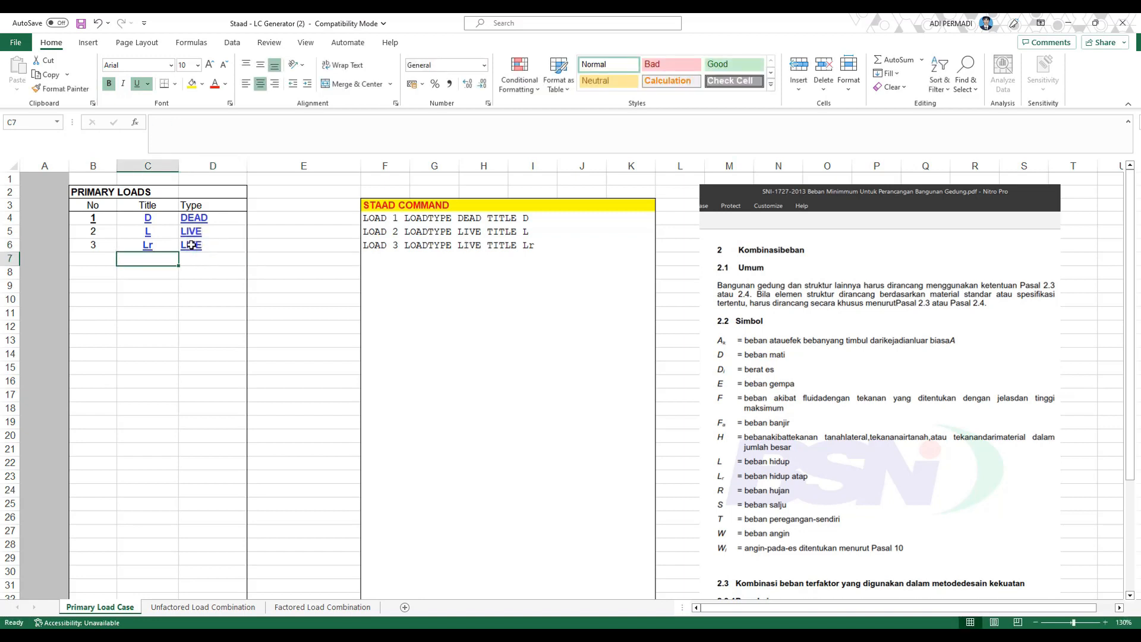
text(SDL)
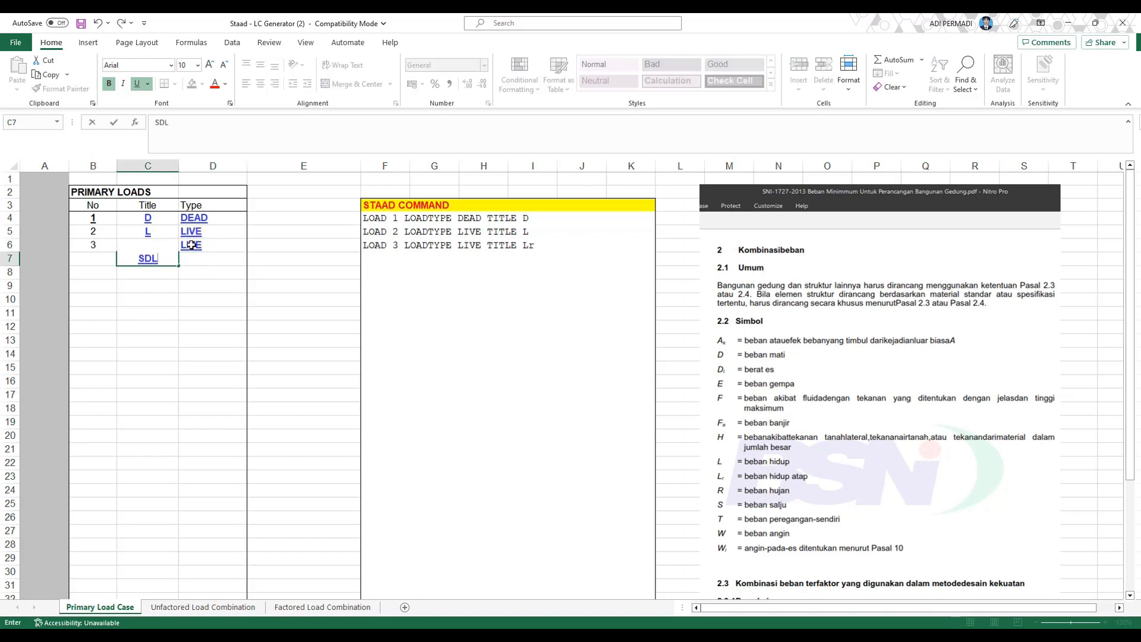
key(Tab)
text(SUPERDEAD)
key(Return)
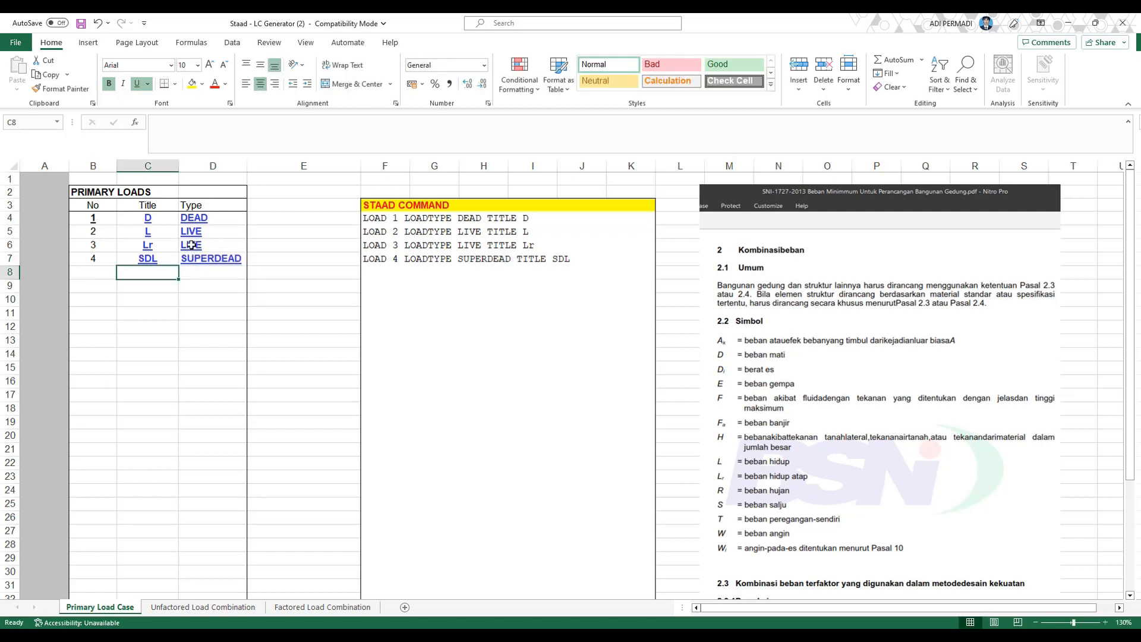
Enter the X-direction wind loads WX+ and WX- in rows 8 and 9, both with type WIND
text(WX+)
key(Tab)
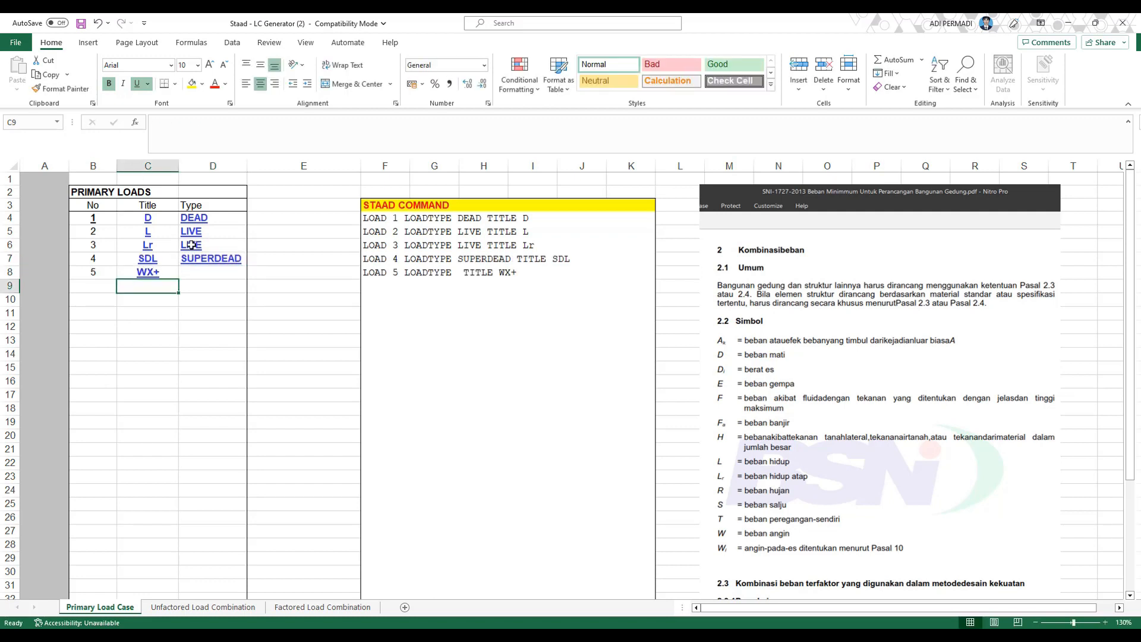
text(WIND)
key(Return)
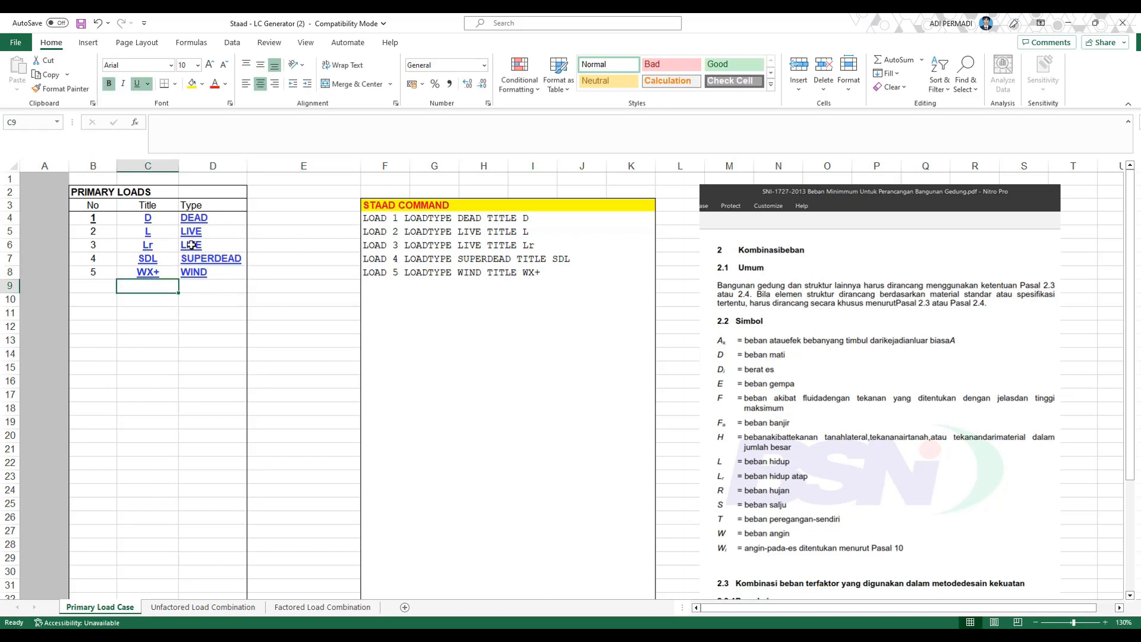
text(WX-)
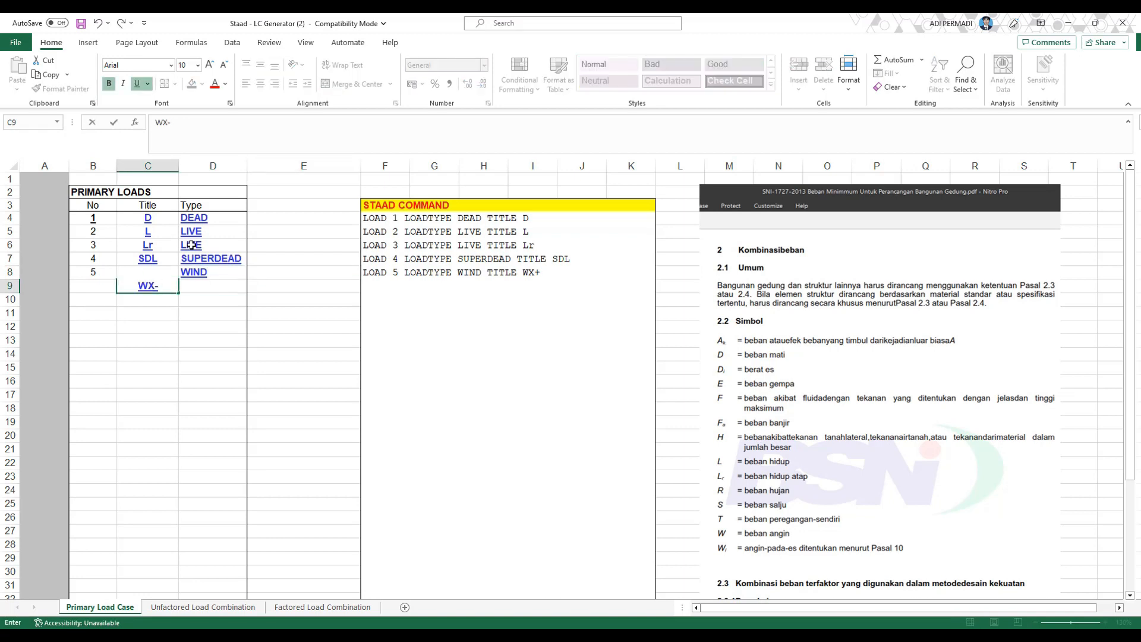
key(Tab)
text(WIND)
key(Return)
Enter the Z-direction wind loads WZ+ and WZ- in rows 10 and 11, both with type WIND
text(WZ+)
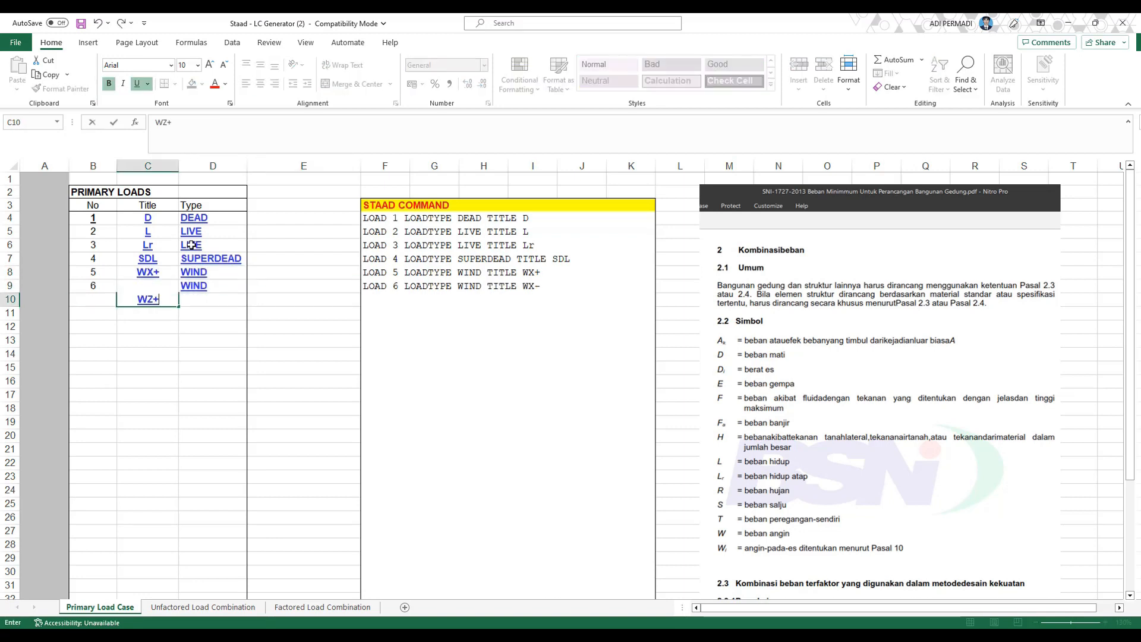
key(Return)
text(WZ-)
key(Tab)
text(WIND)
key(ctrl+Return)
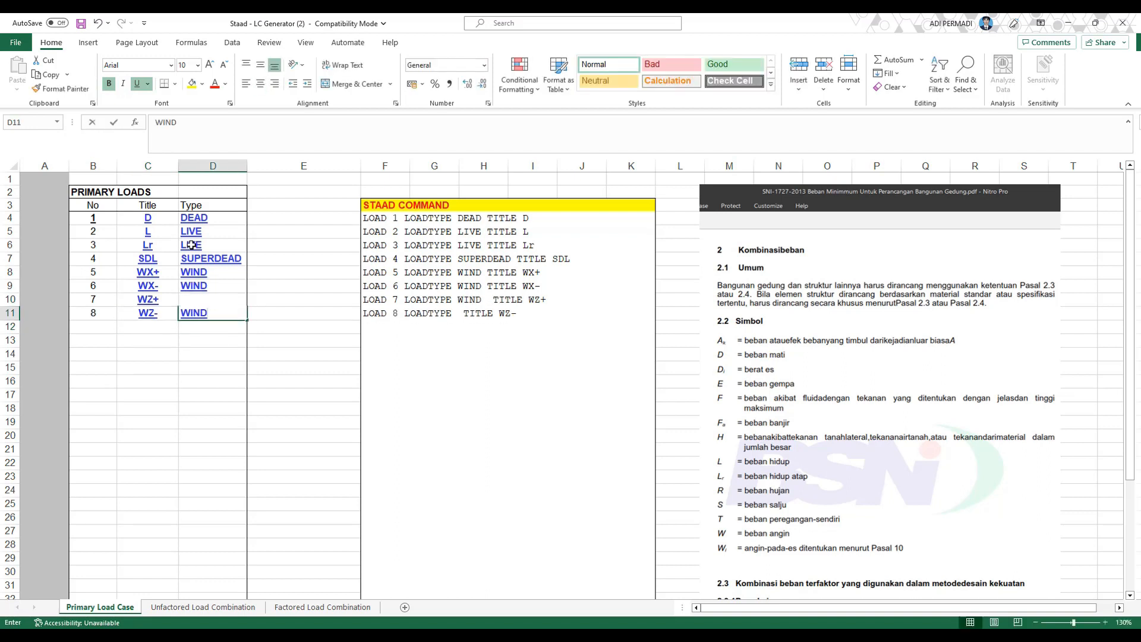
key(Return)
Switch to Notepad and write "KALO SUMBU DI STAADPRO ARAH HORIZONTAL ITU X SAMA Z"
key(alt+Tab)
text(KALO SUMBU DI STAA)
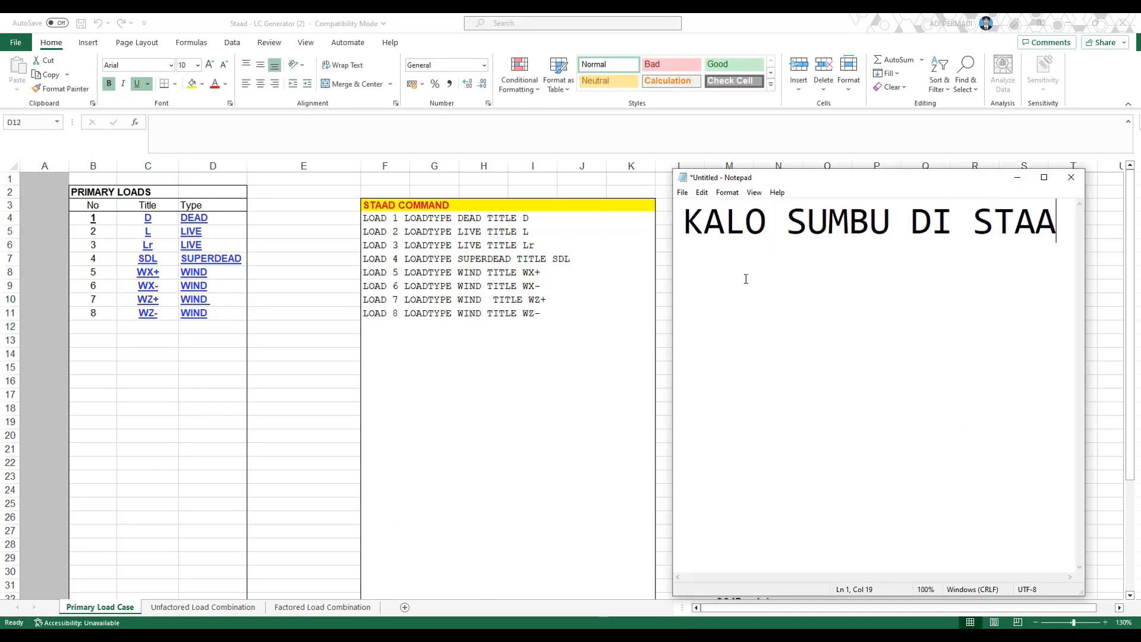
text(DPRO ARAH HORIZONTAL IT)
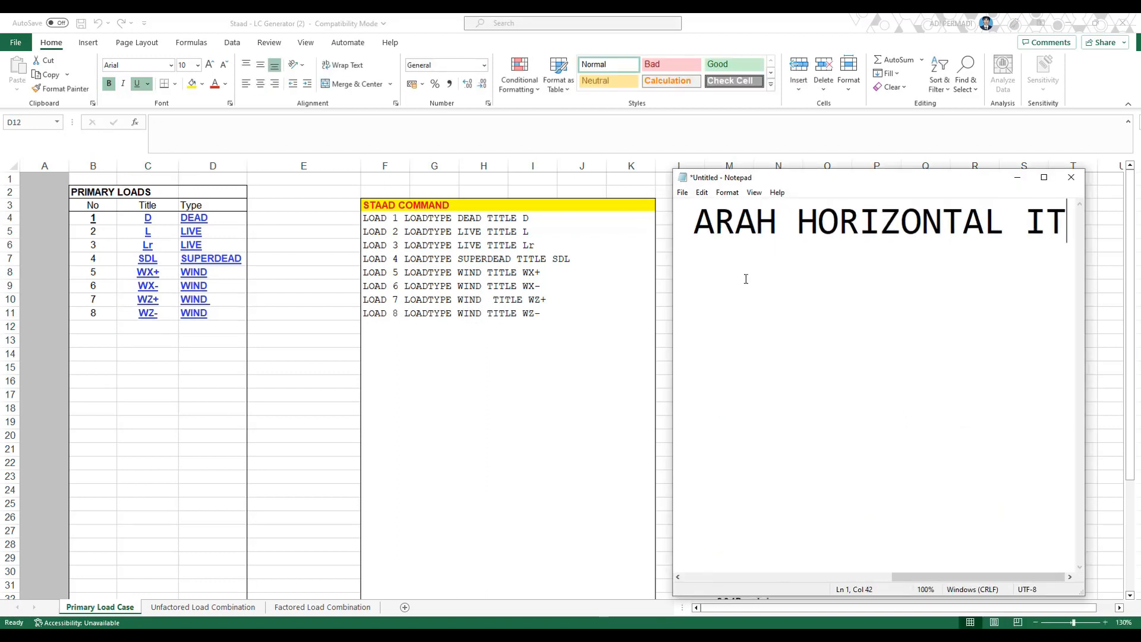
text(U X SAMA Z)
Replace the note with "KALO ARAH VERTIKAL NYA Y" followed by "BEDA SAMA SAP2000", and clear it
key(ctrl+a)
text(KALO ARAH VERTIKAL NY)
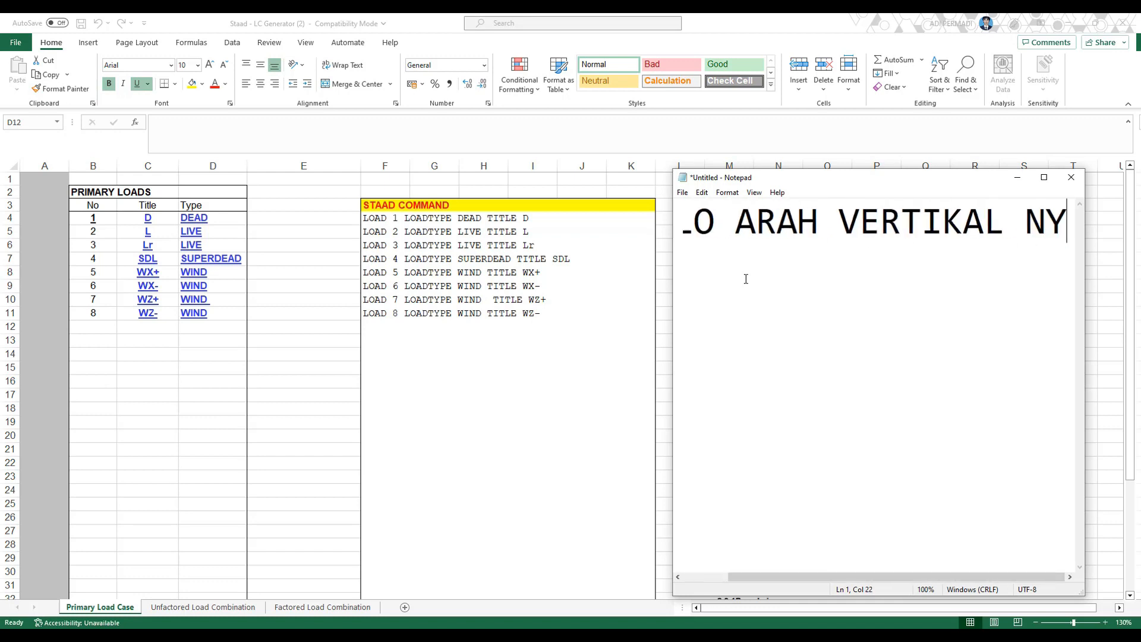
text(A Y)
key(ctrl+a)
text(BEDA SAMA SAP2000)
key(ctrl+a)
key(BackSpace)
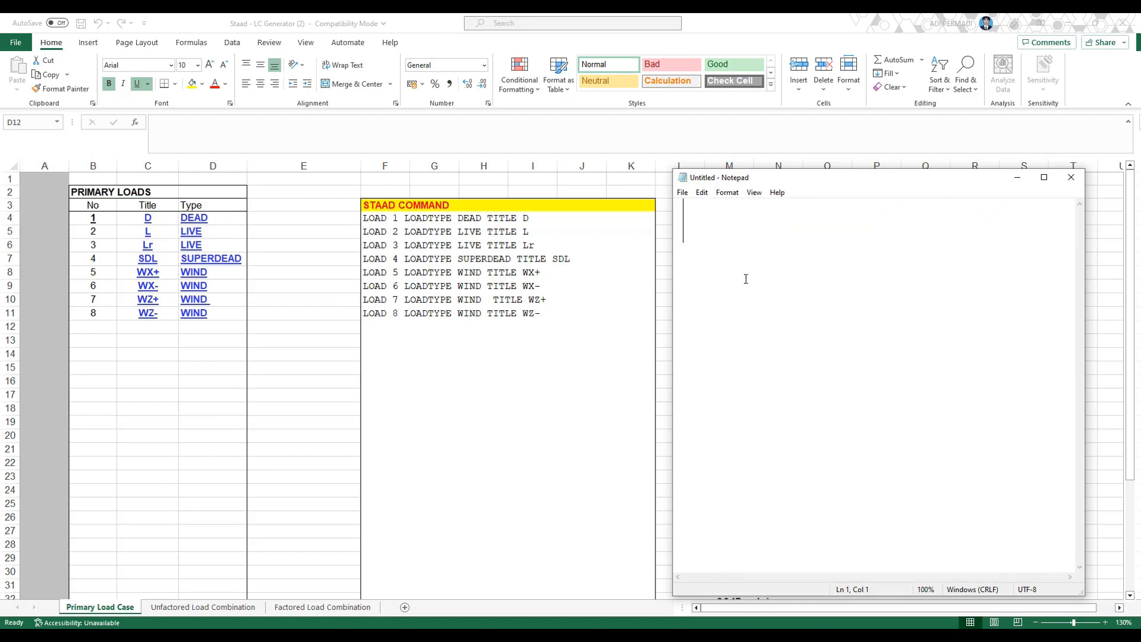
Return to the Excel sheet and enter the earthquake load titles EX+, EX-, EZ+ and EZ- in rows 12 to 15
click(143, 325)
text(E)
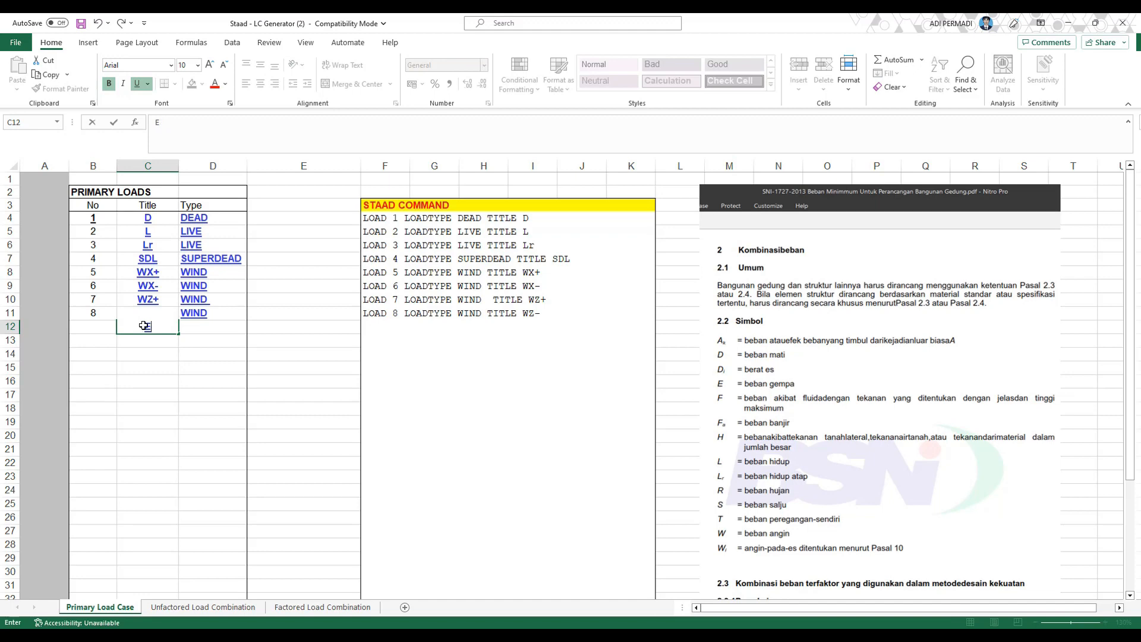
text(X+)
key(Return)
text(EX-)
key(Return)
text(E)
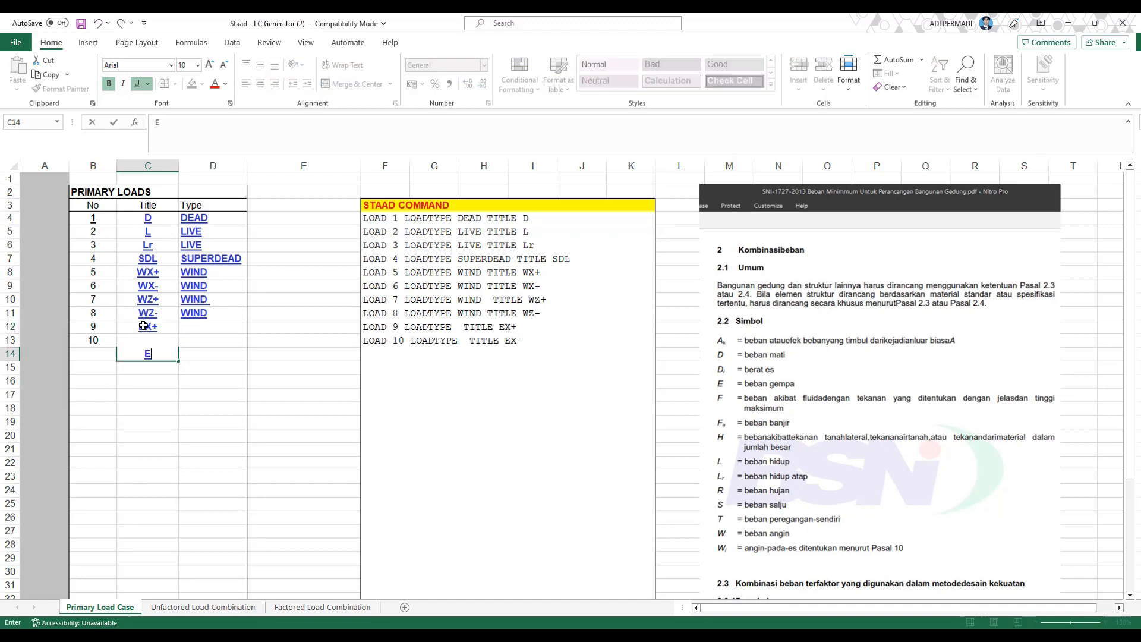
text(Z+)
key(Return)
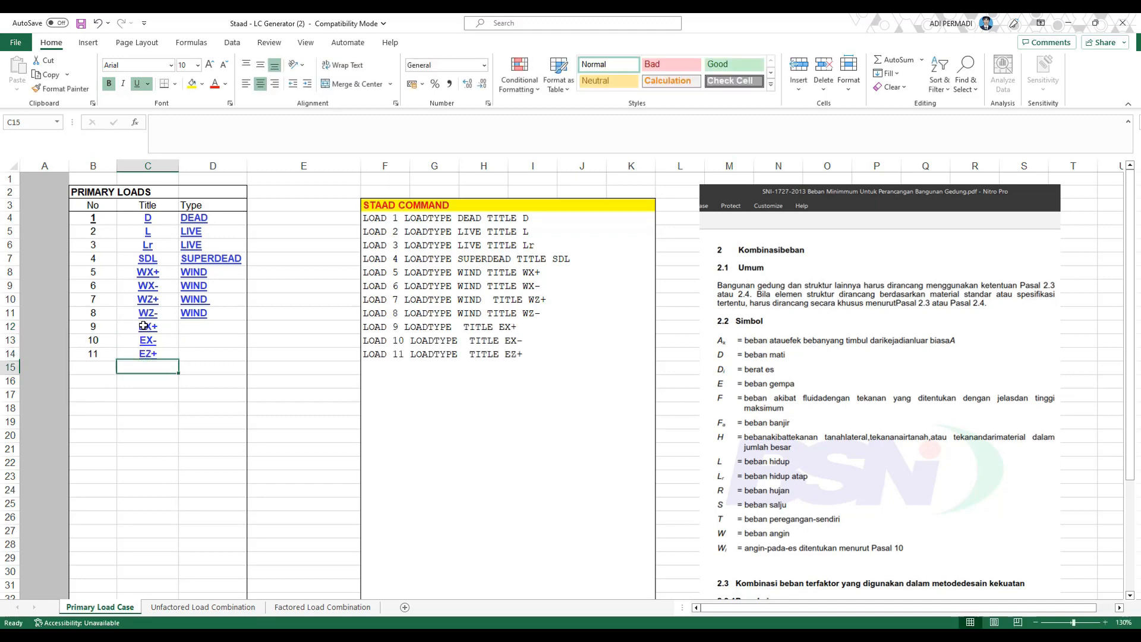
text(EZ-)
key(Return)
Set the type of the EX+ load in row 12 to SEISMIC
key(Right)
key(Up)
key(Up)
key(Up)
key(Up)
text(SEISMIC)
key(Return)
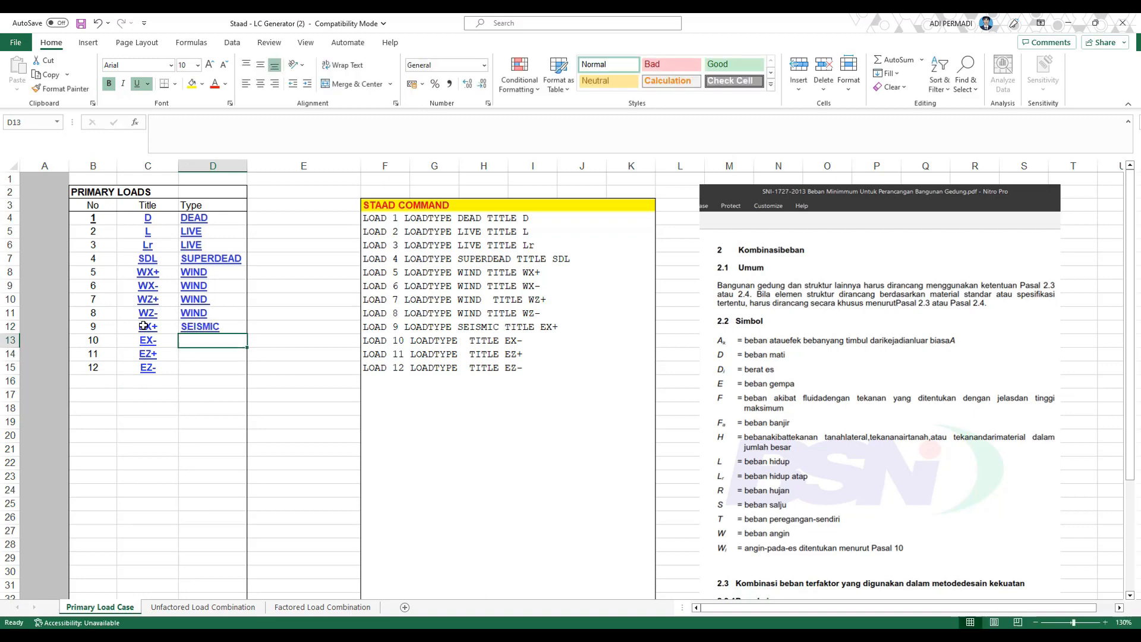
Copy the SEISMIC type from the EX+ row to the EX-, EZ+ and EZ- rows
key(Up)
key(ctrl+c)
key(Down)
key(ctrl+v)
key(Down)
key(ctrl+v)
key(Down)
key(ctrl+v)
key(Down)
key(Escape)
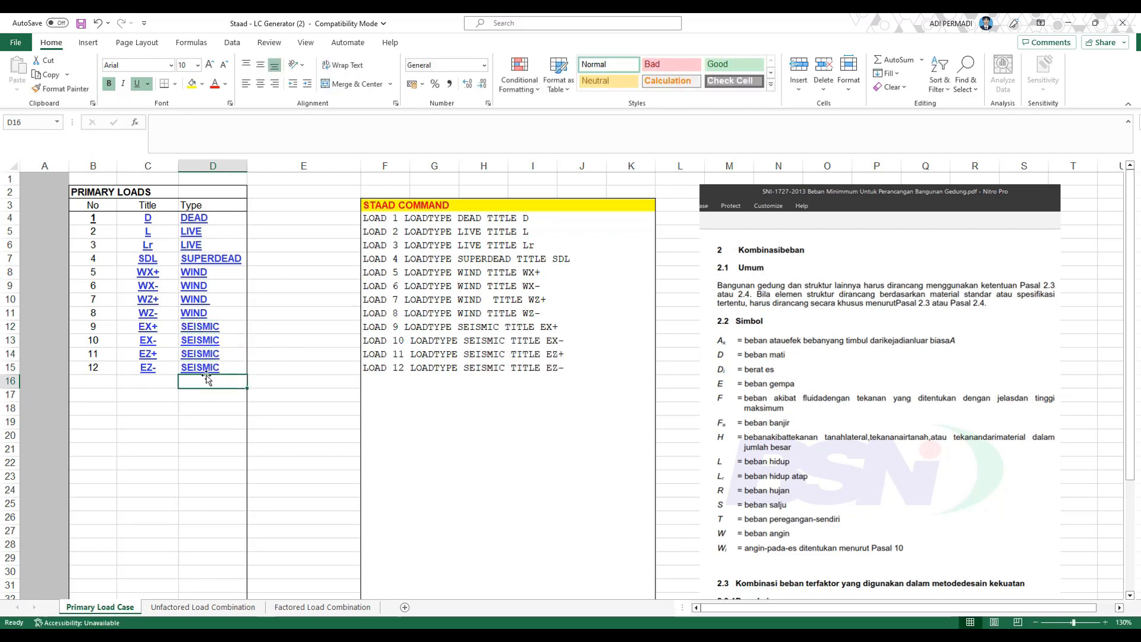
Switch to Notepad, write the note "INI UNTUK DEFINE LOAD CASE NYA NANTI", and clear it
key(alt+Tab)
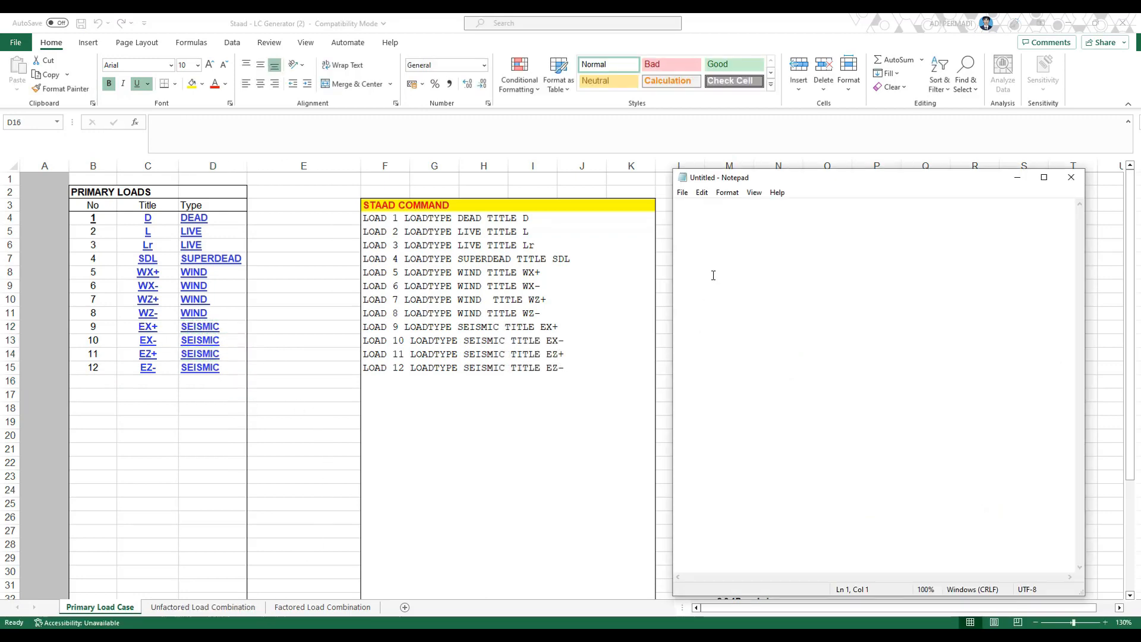
text(KALO UDAH)
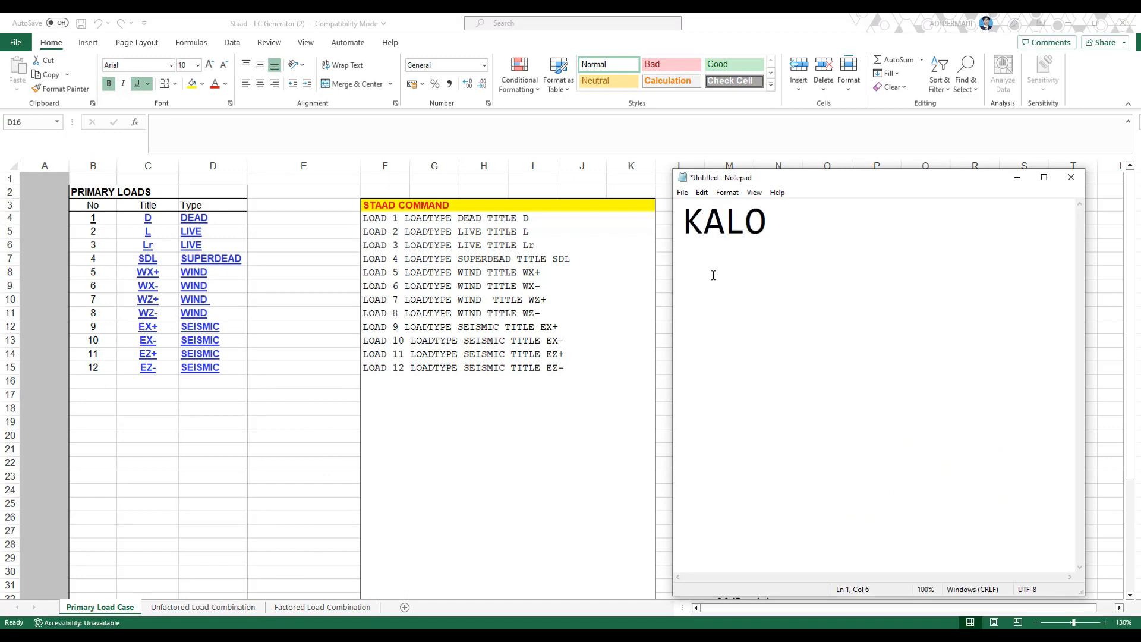
key(ctrl+a)
key(BackSpace)
text(KA)
key(BackSpace)
key(BackSpace)
text(INI UNTUL L)
key(BackSpace)
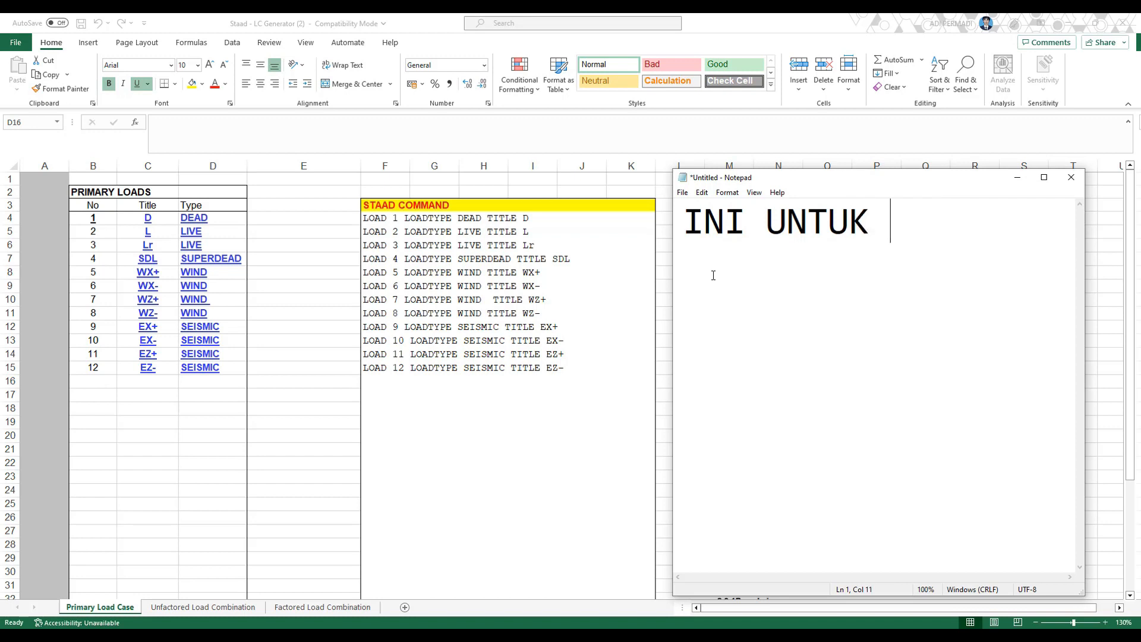
text(DEFINE LOAD CAS)
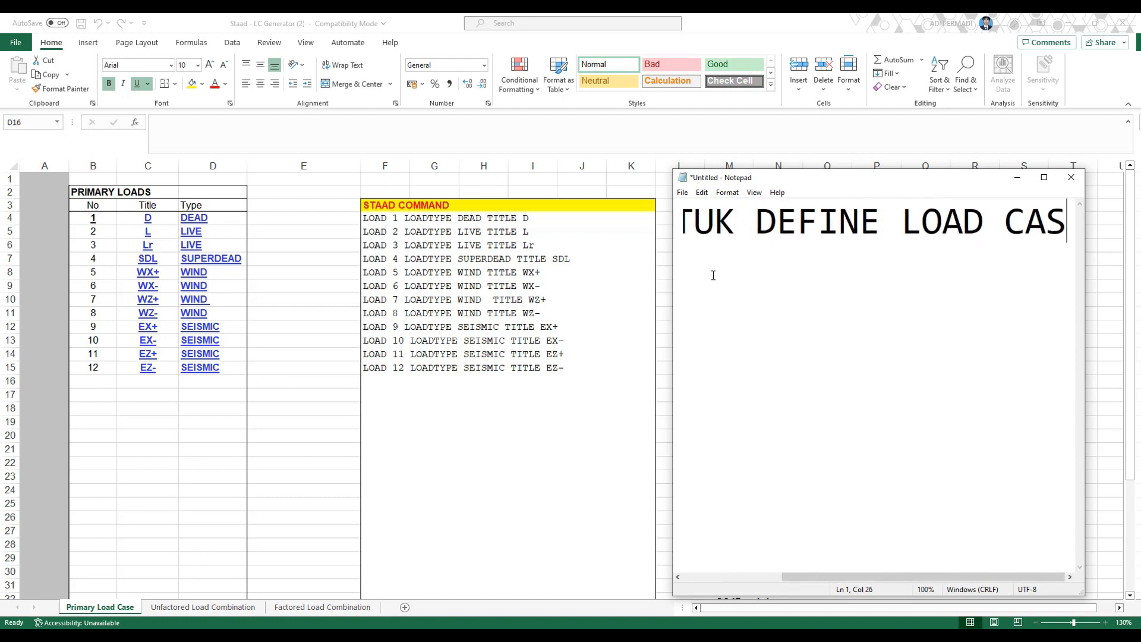
text(E NYA NANTI)
key(ctrl+a)
key(BackSpace)
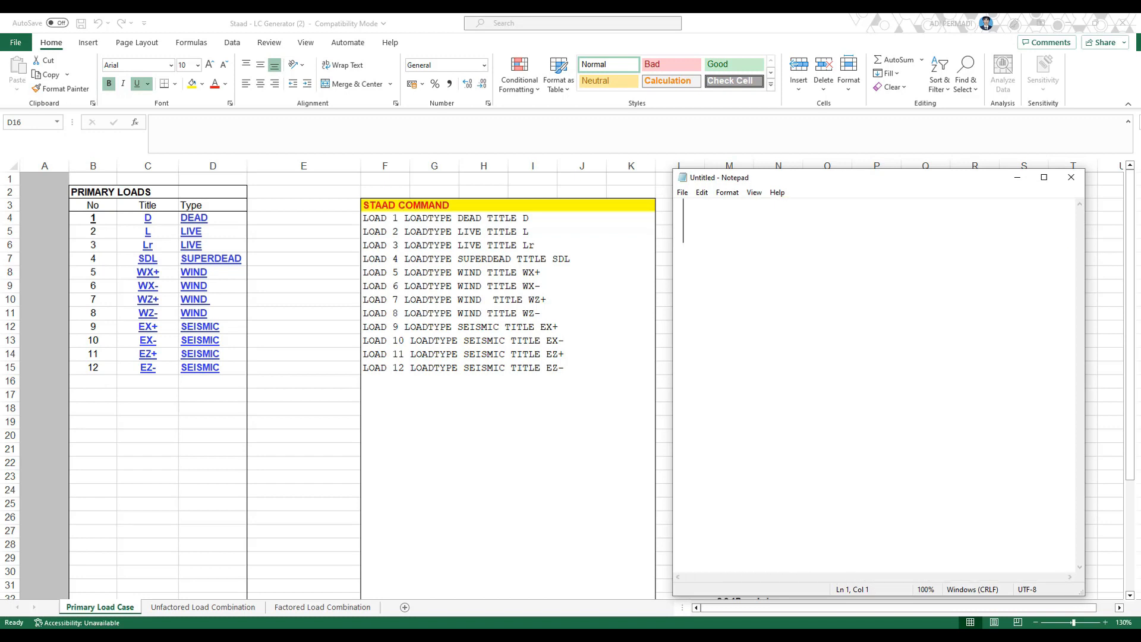
click(88, 42)
click(164, 71)
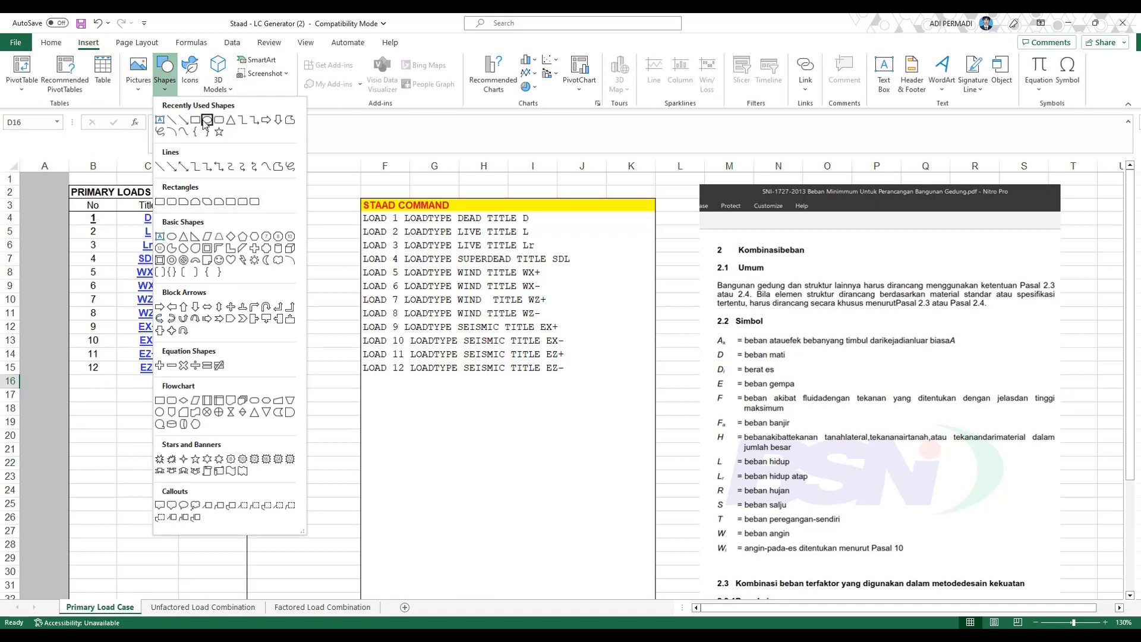
click(207, 121)
drag(306, 167, 527, 316)
click(164, 73)
click(207, 121)
click(359, 198)
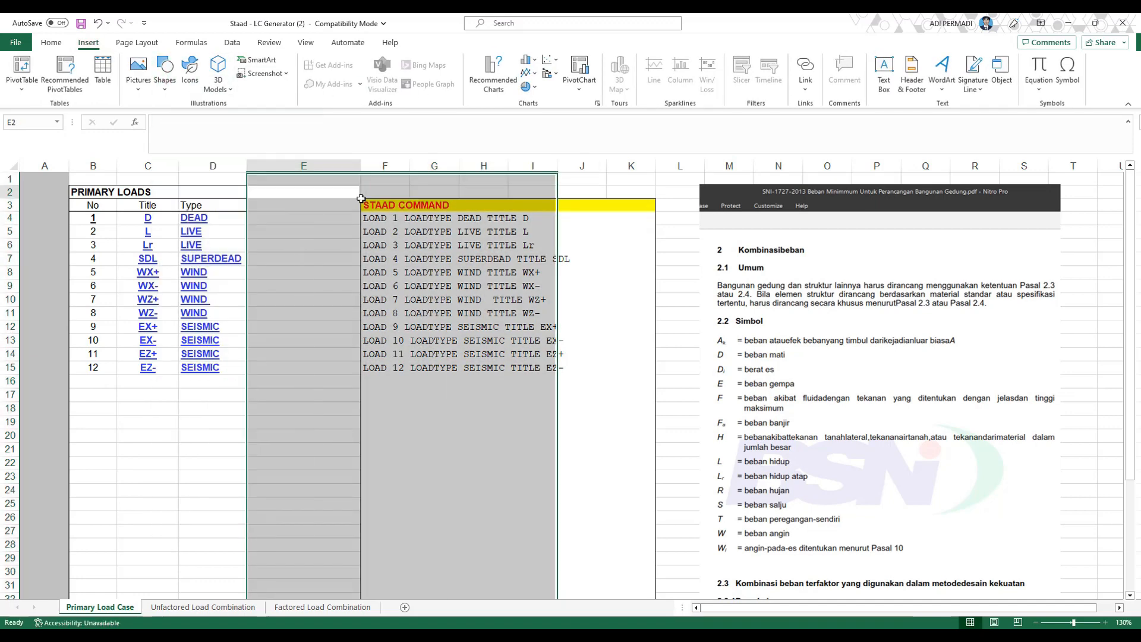
click(358, 202)
Draw an unfilled rectangle of 8.45 by 10.93 cm around the STAAD COMMAND list in Excel and delete it
click(165, 73)
click(206, 120)
drag(351, 189, 669, 434)
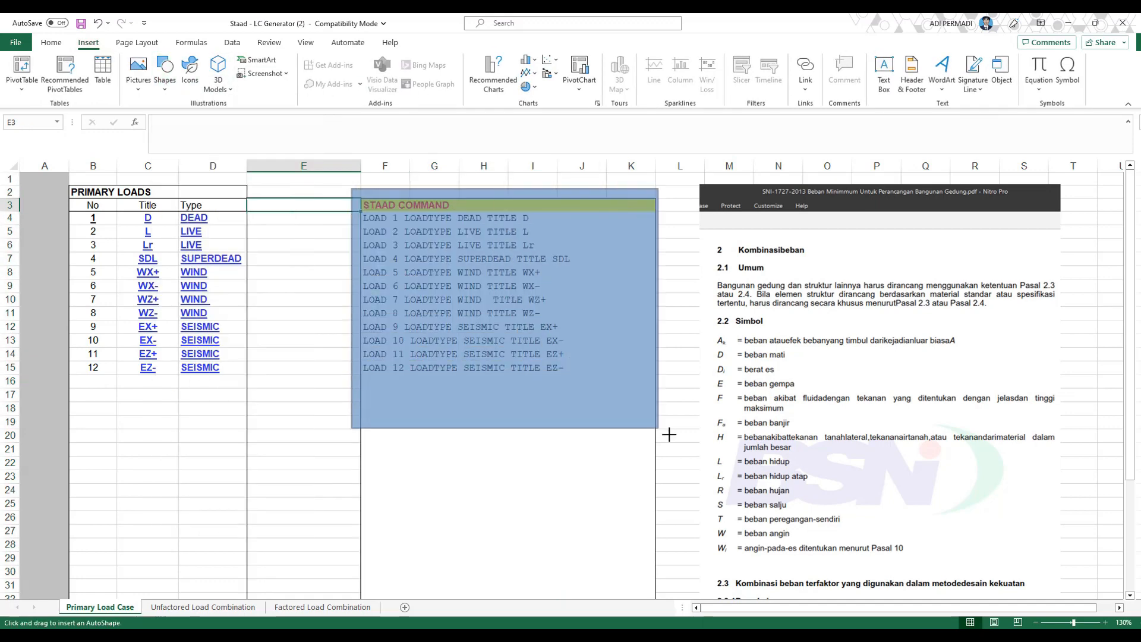
drag(467, 296, 440, 297)
click(426, 59)
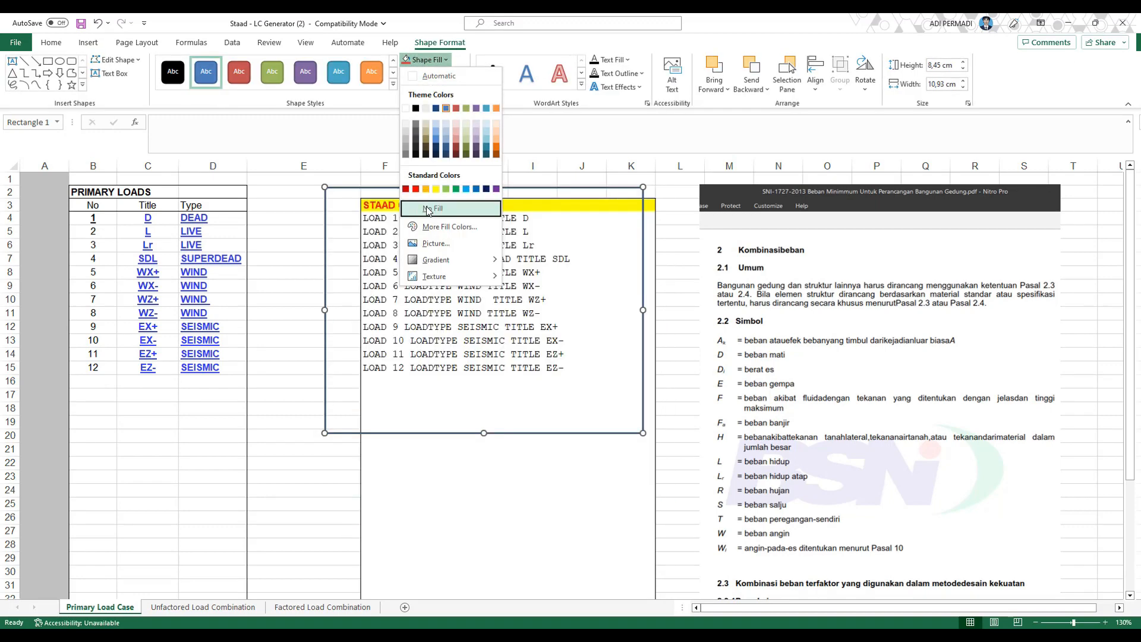
click(427, 211)
drag(352, 188, 374, 183)
key(Delete)
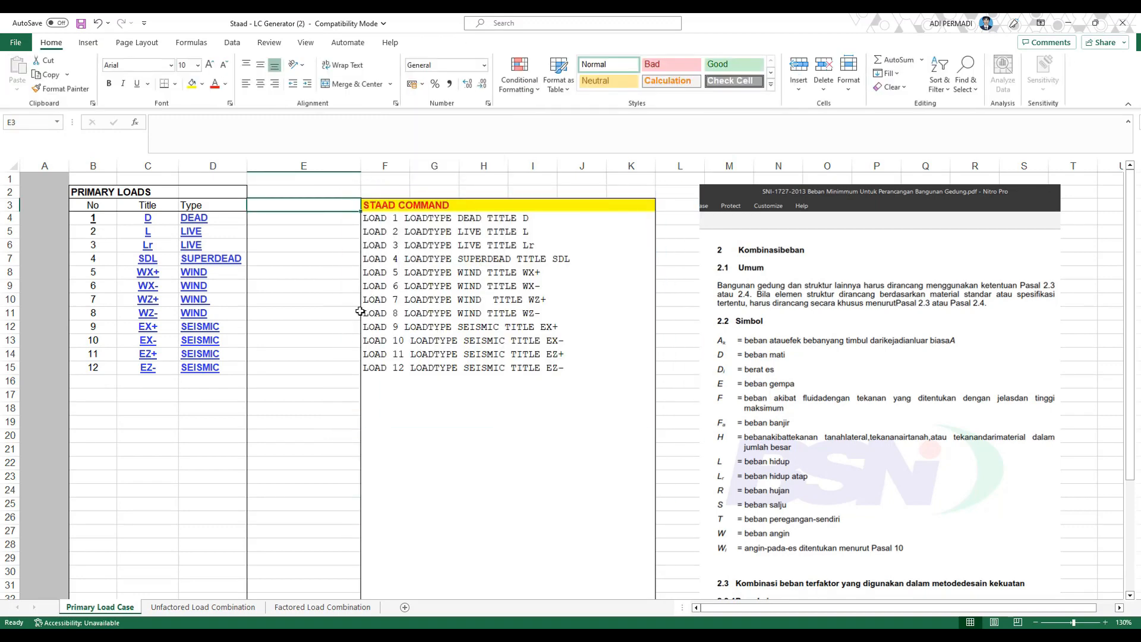
Switch to Notepad, write the note "LANJUT KE KOMBINASI PEMBEBANAN", and clear it
key(alt+Tab)
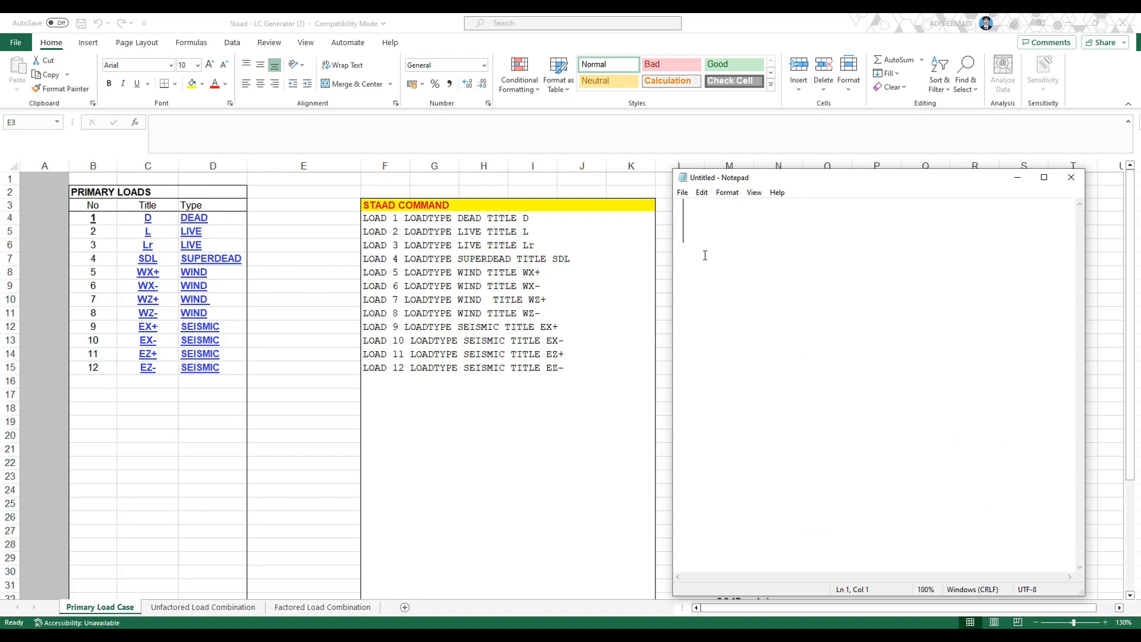
text(LANJUT KE KOMBINASI PEMEB)
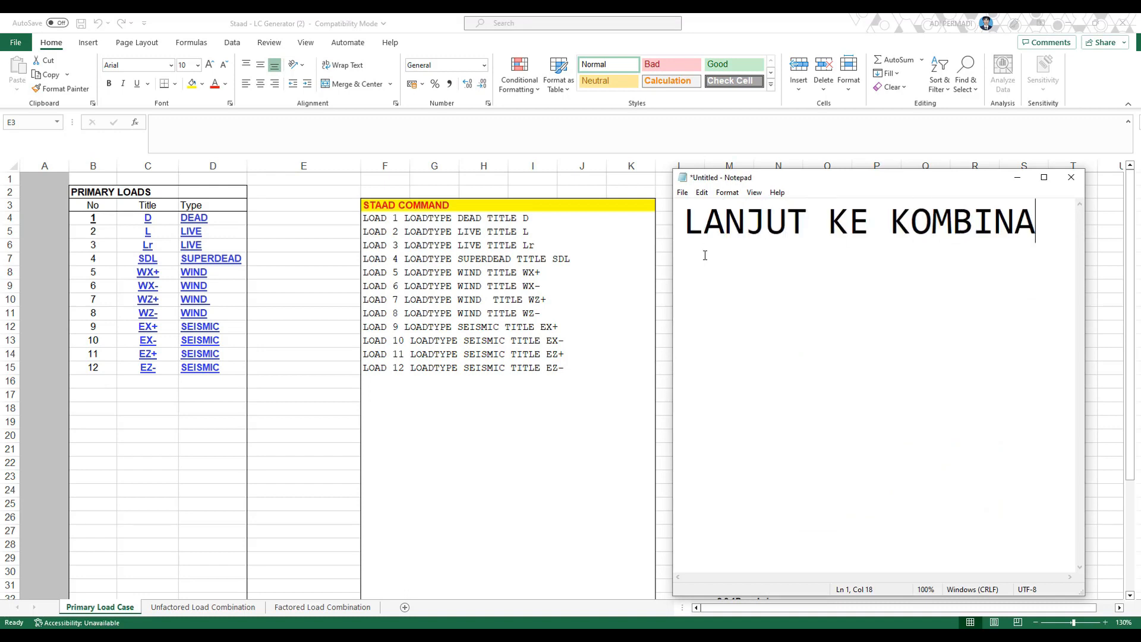
key(BackSpace)
key(BackSpace)
text(BEBANAN)
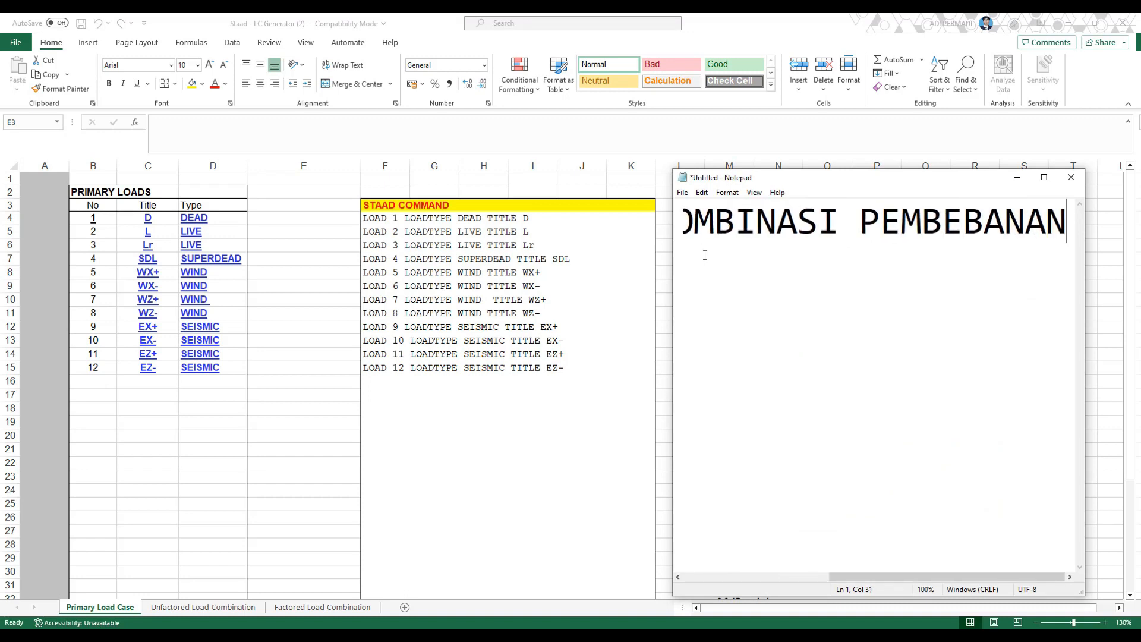
key(ctrl+a)
key(BackSpace)
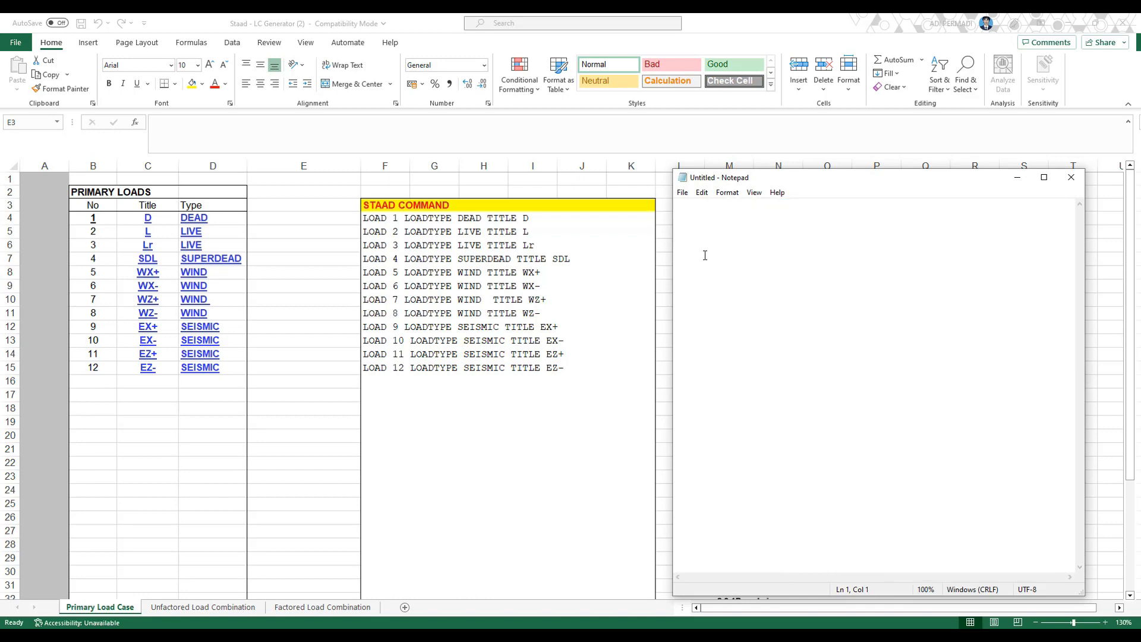
Open the Unfactored Load Combination sheet in Excel, then write a Notepad note starting "DISINI KITA ISI DULU NO KOMBINASI" and clear it
click(189, 607)
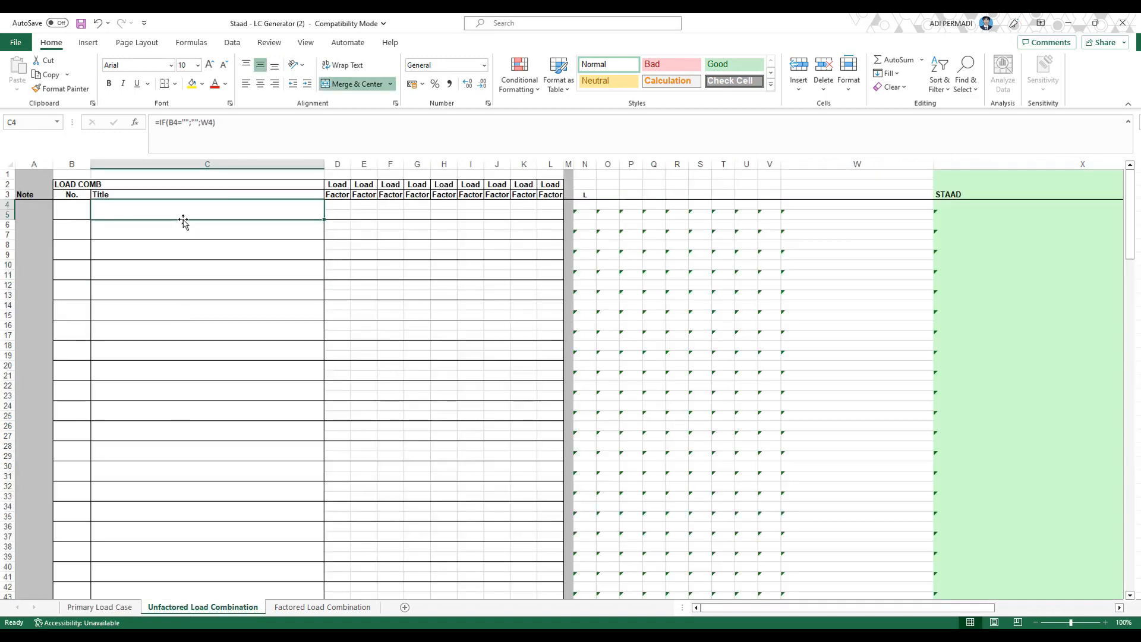
click(77, 214)
key(alt+Tab)
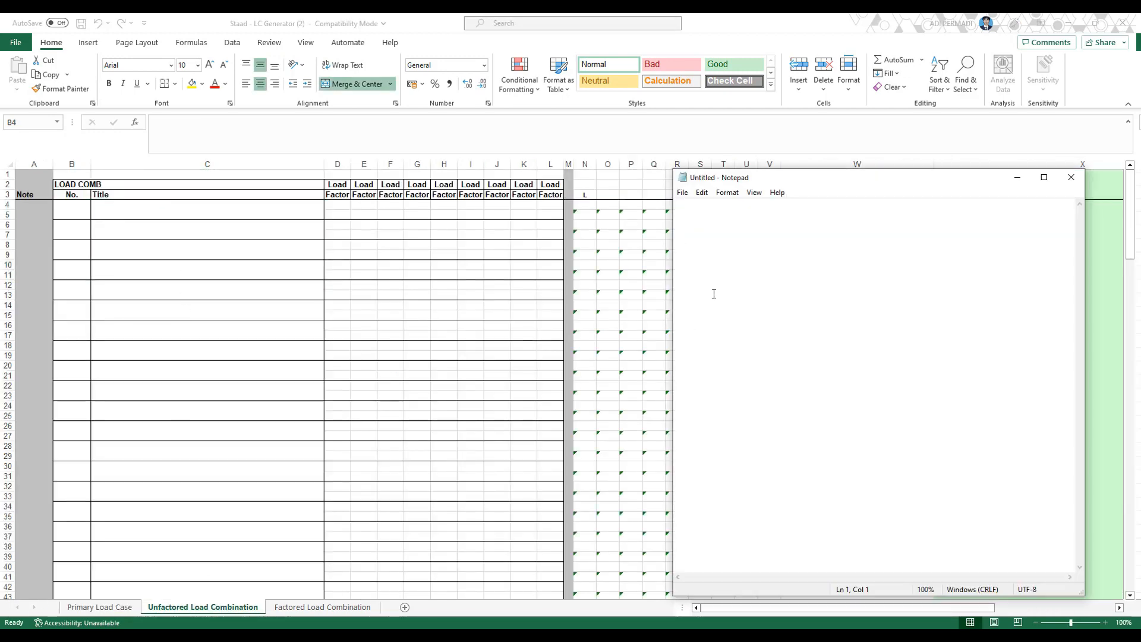
text(DISINI KITA ISI DU)
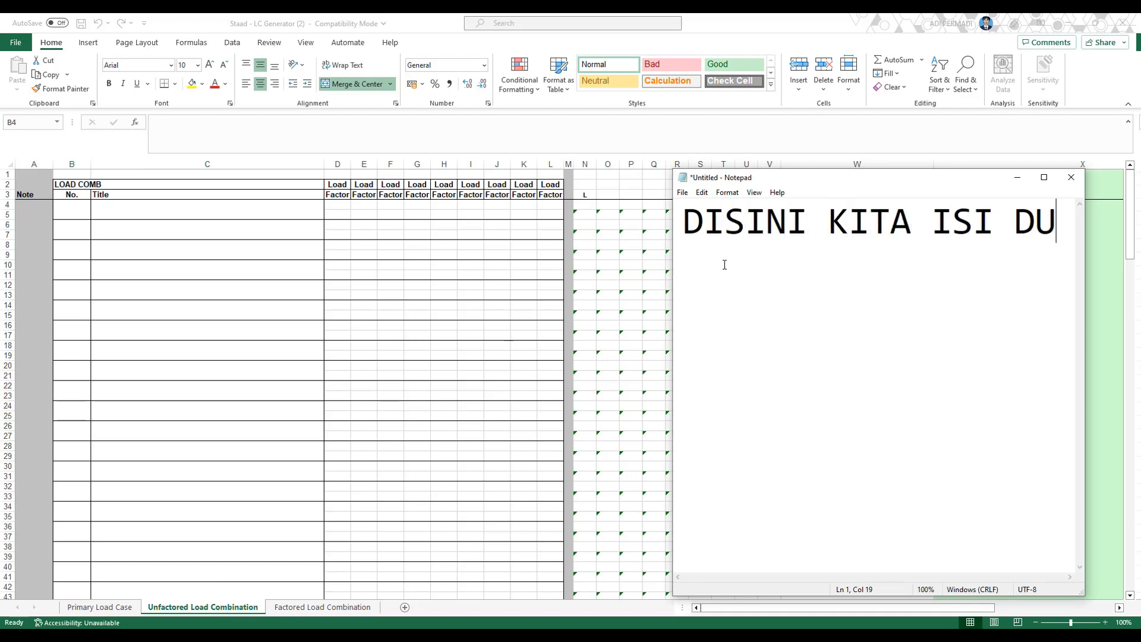
text(LU NO KOMBIN)
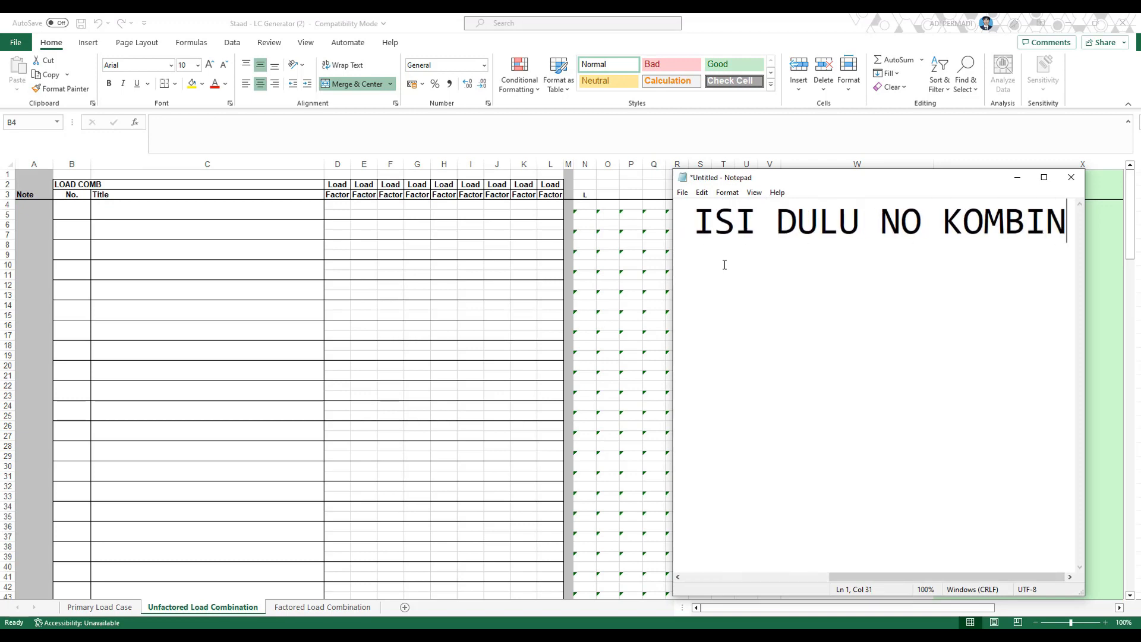
text(ASI PEBANNY)
key(ctrl+a)
key(BackSpace)
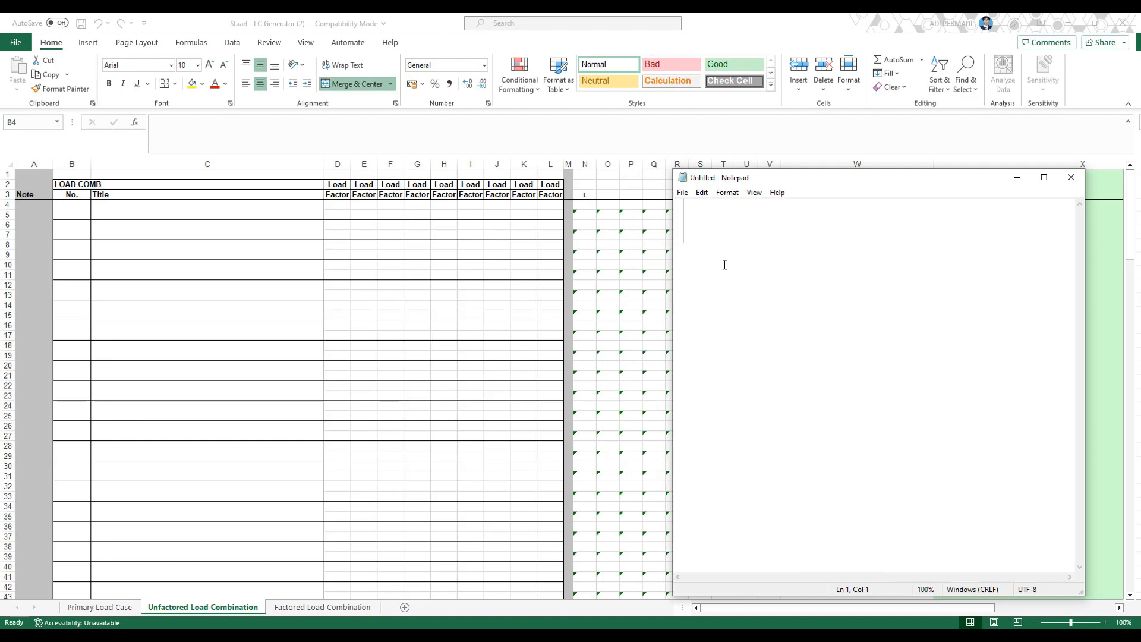
Enter 100 as the first load combination number in cell B4 of the Excel sheet
click(68, 205)
text(100)
key(Return)
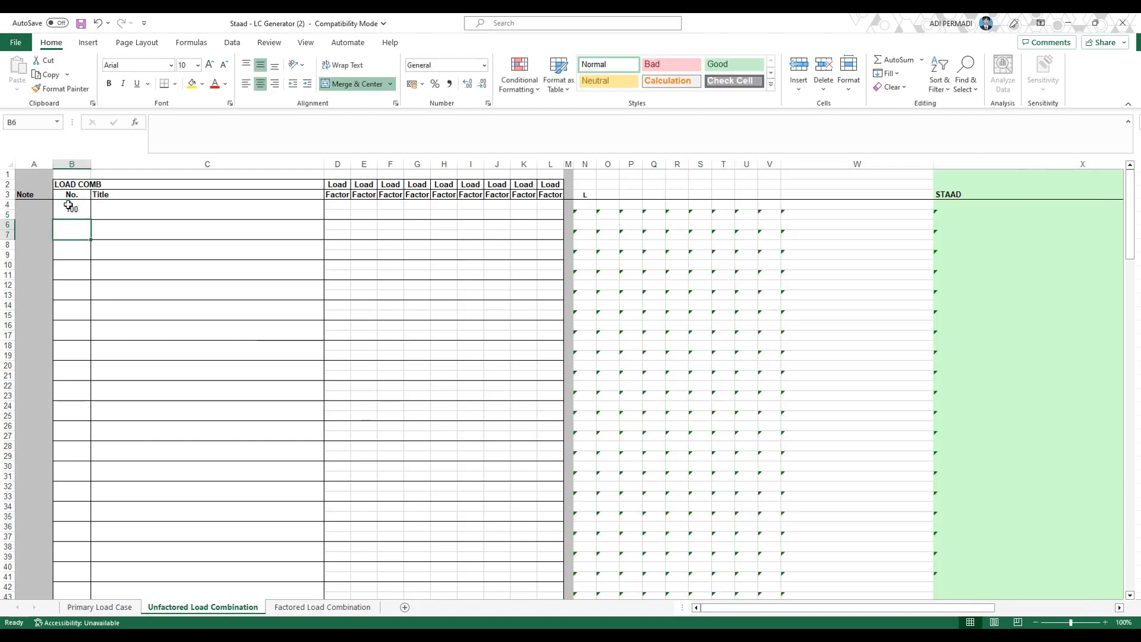
Move the picture of SNI 1727-2013 section 2.4.1 Kombinasi Dasar beside the load factor columns, over columns N to V
drag(734, 609, 854, 610)
drag(818, 461, 178, 418)
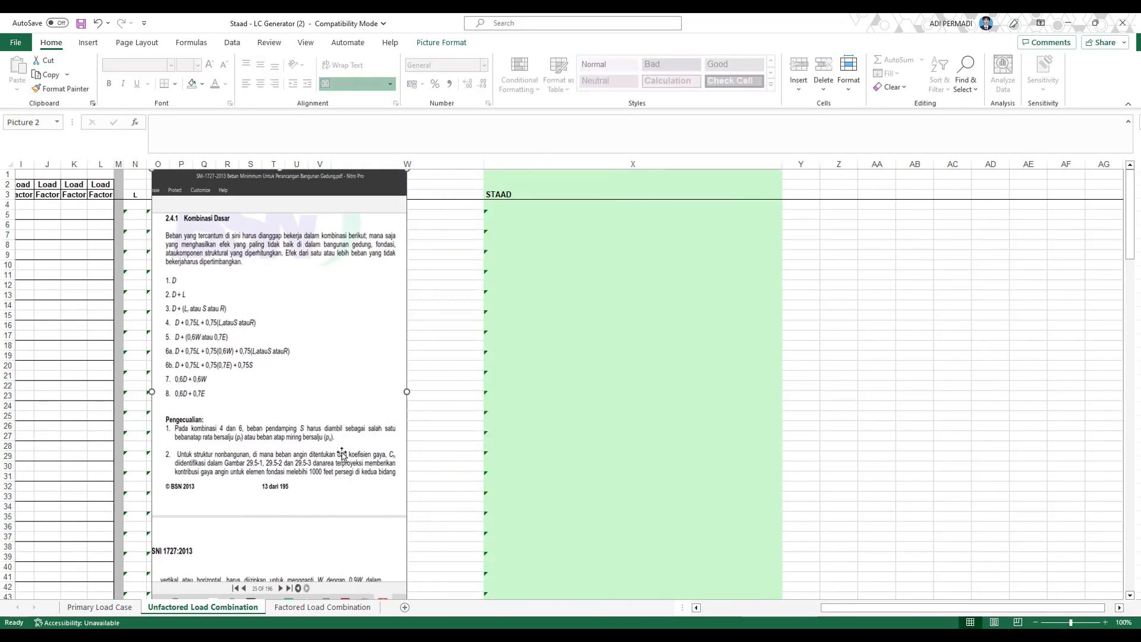
drag(851, 605, 731, 608)
drag(711, 463, 682, 464)
drag(657, 331, 655, 331)
click(156, 208)
click(335, 206)
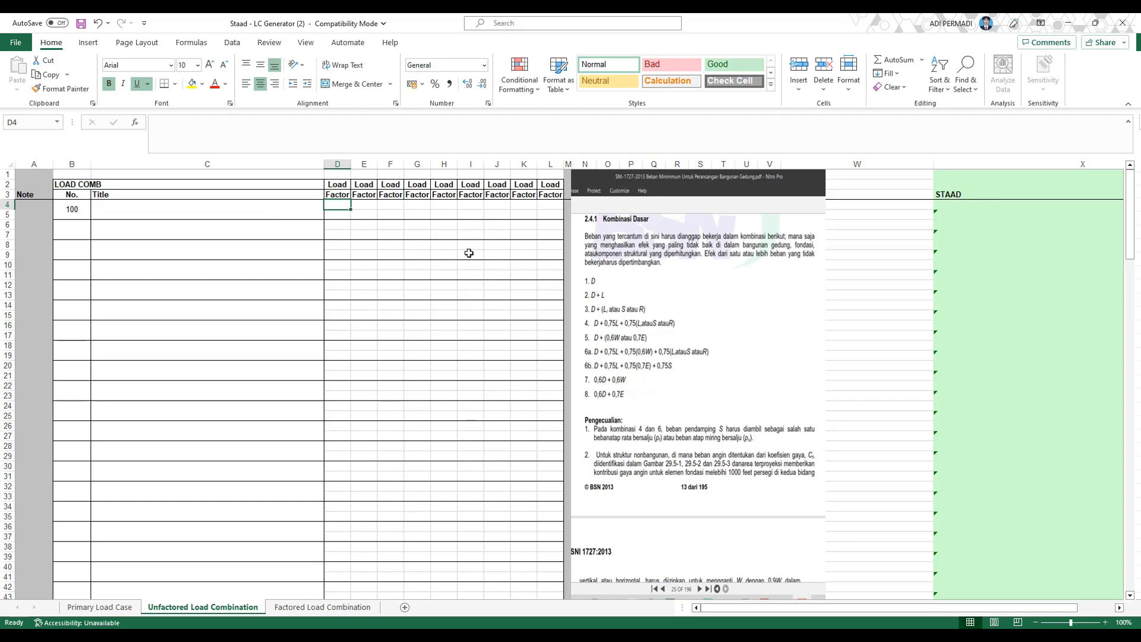
ctrl+scroll(352, 557, up, 3)
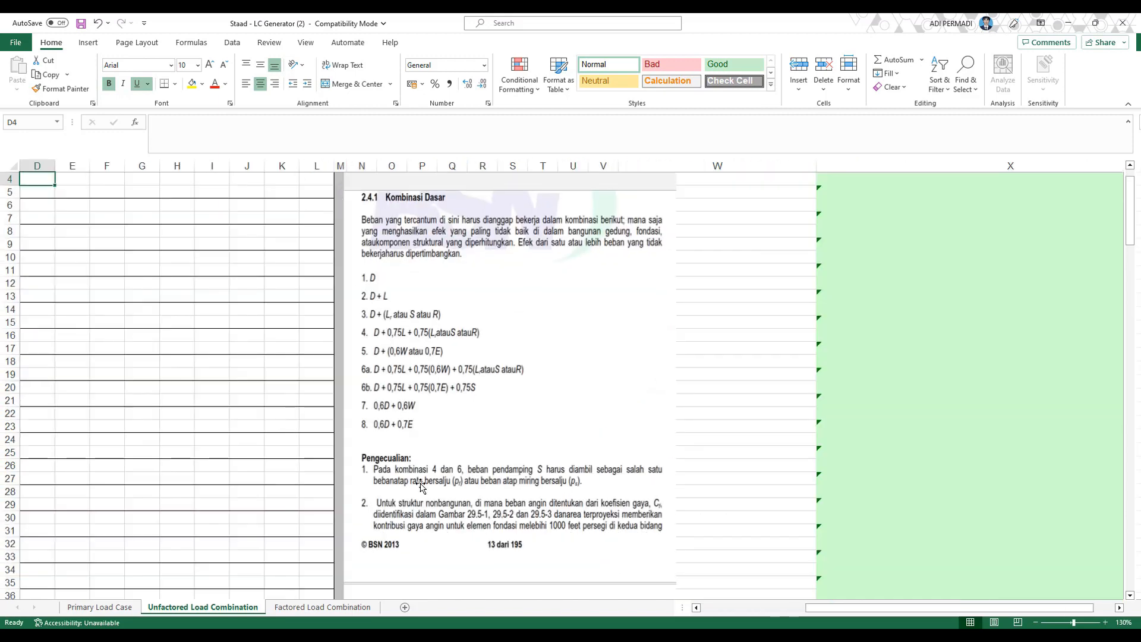
drag(739, 605, 701, 611)
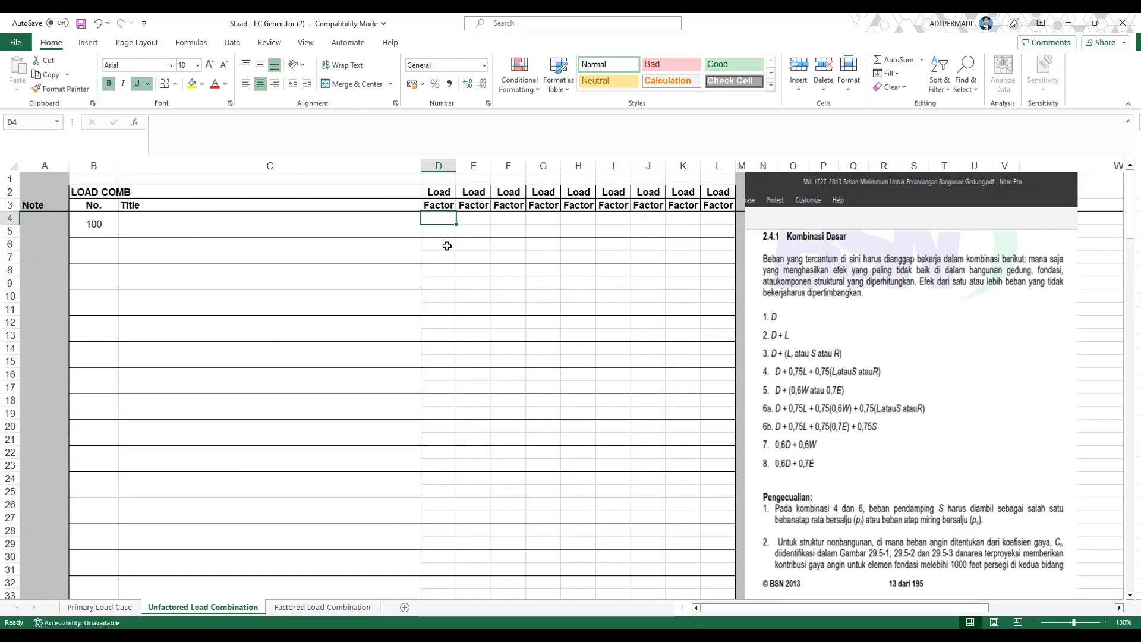
Select cell D5, write the note "ADA 2 KOTAK ATAS DAN BAWAH" in Notepad, and clear it
click(436, 233)
key(alt+Tab)
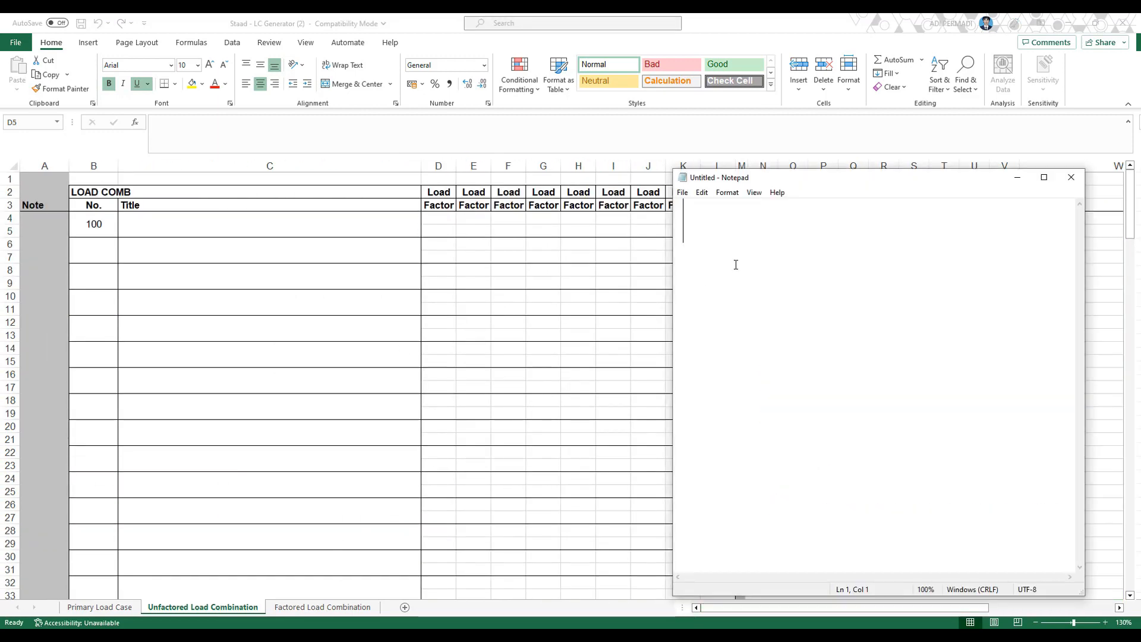
text(ADA 2 KOTA)
key(BackSpace)
text(K ATAS DAN BAWAH)
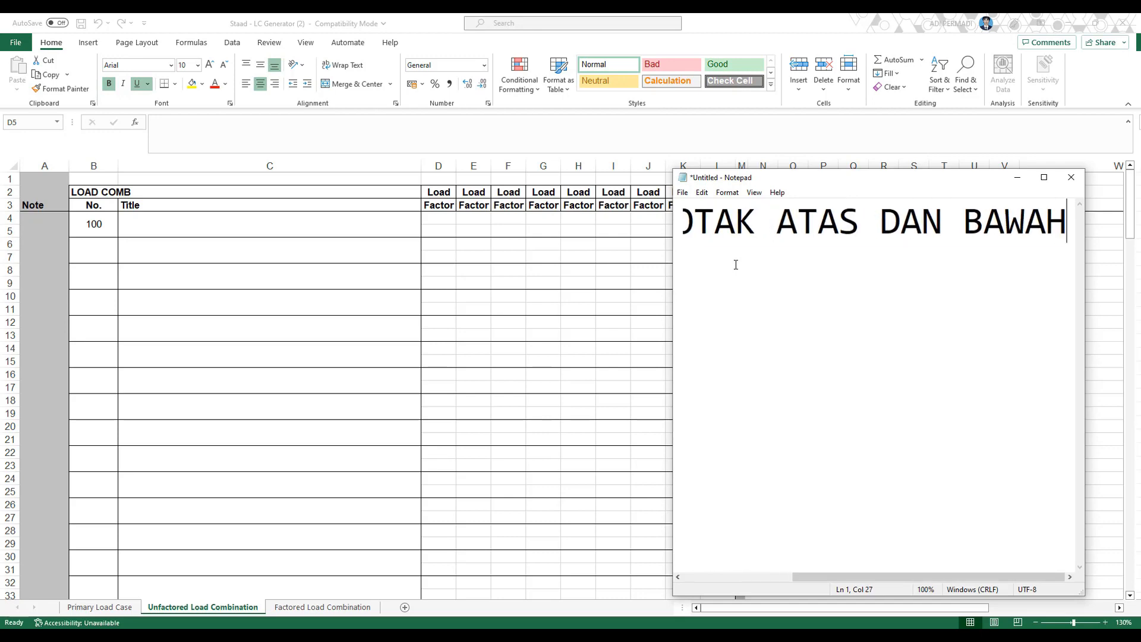
key(ctrl+a)
key(BackSpace)
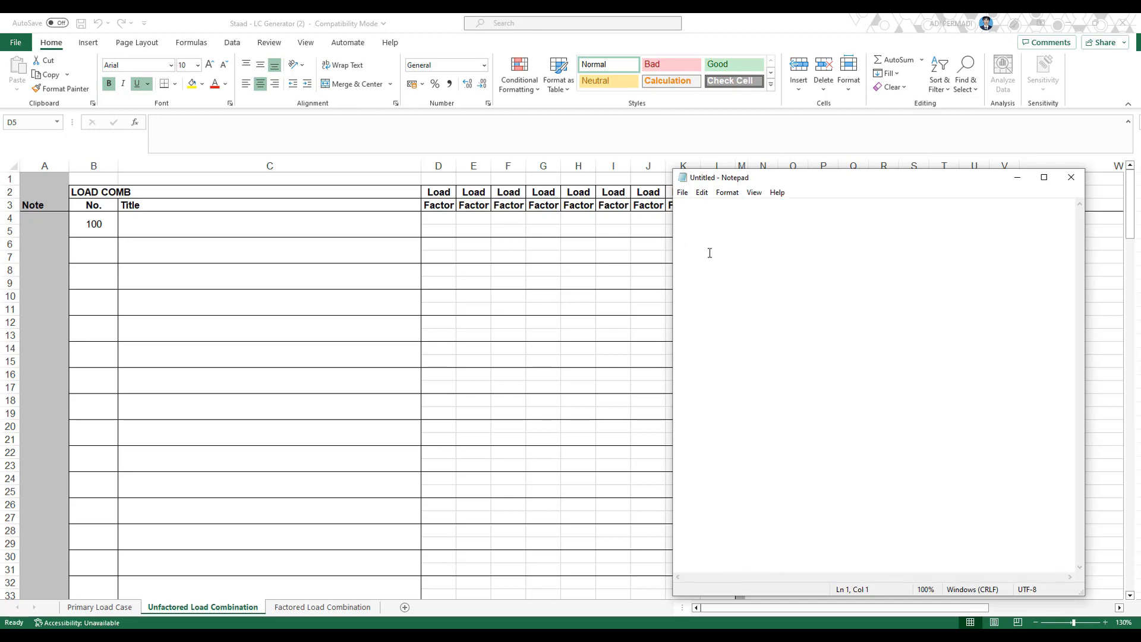
Select the upper cell D4 and write a Notepad note starting "KOTAK ATAS KITA ISI NO DARI PRIMARY LOAD NYA"
click(441, 217)
key(alt+Tab)
text(KOTAK ATAS KITA ISI )
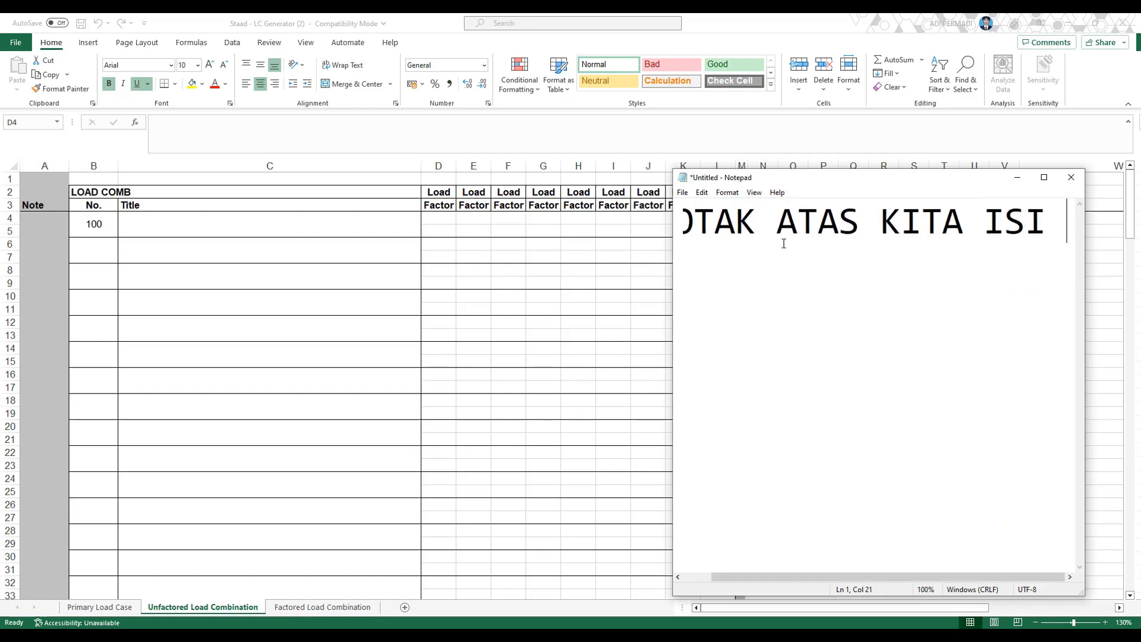
text(PRO)
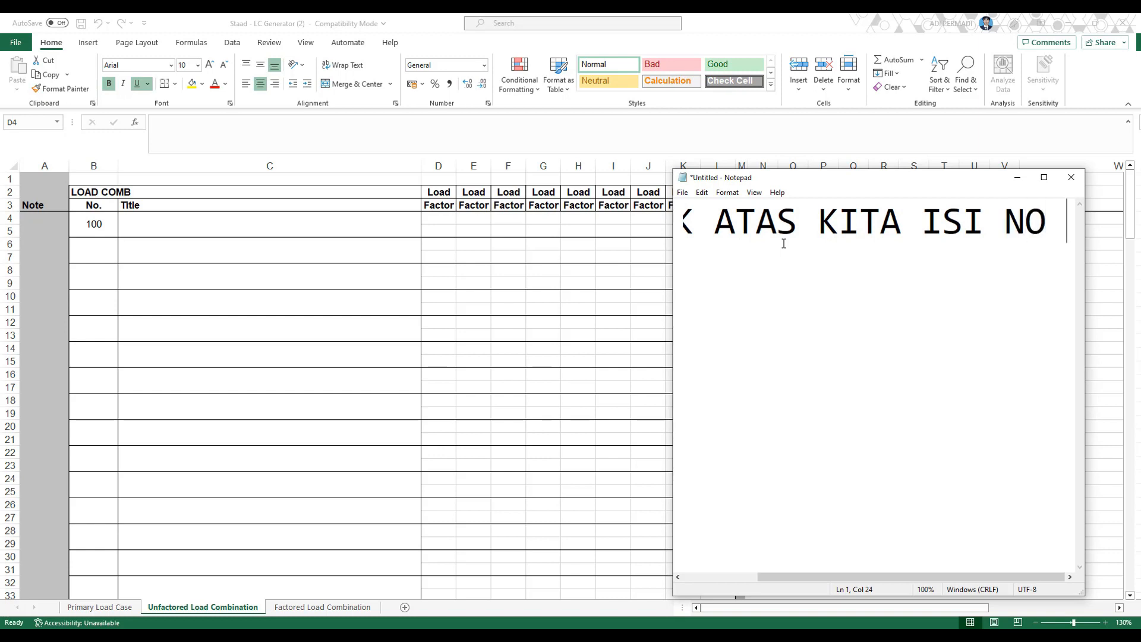
text(DARI PRIMARY LOAD N)
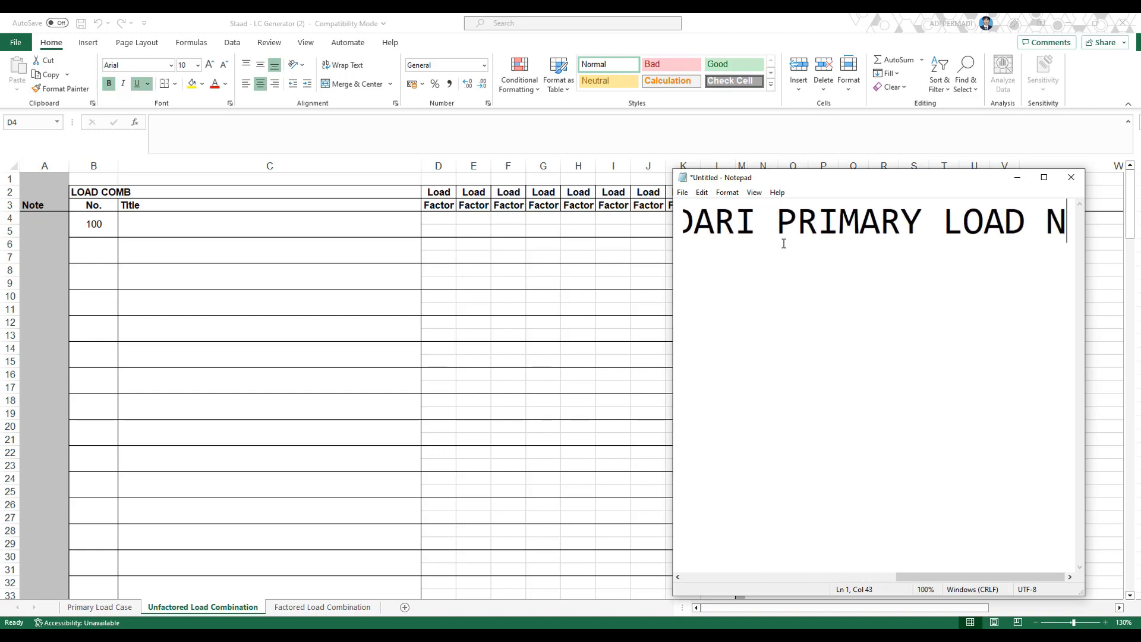
text(YA SE)
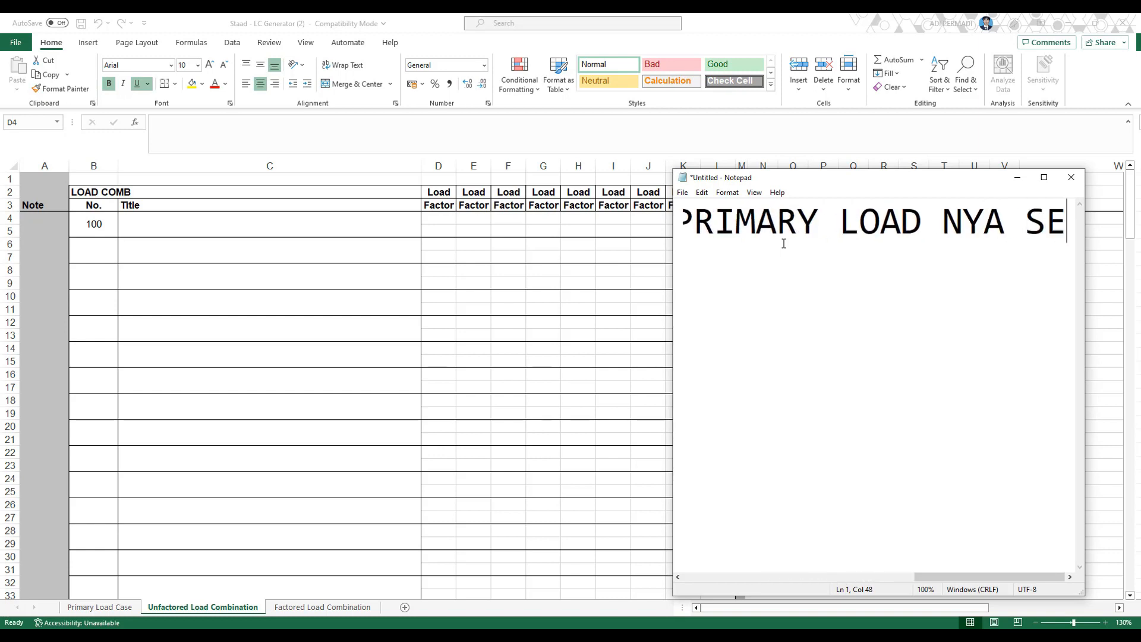
Replace the note with "KITA CEK LAGI KE SHEET SEBELUMNYA" and open the Primary Load Case sheet in Excel
key(ctrl+z)
text(KITA CEK LAGI K)
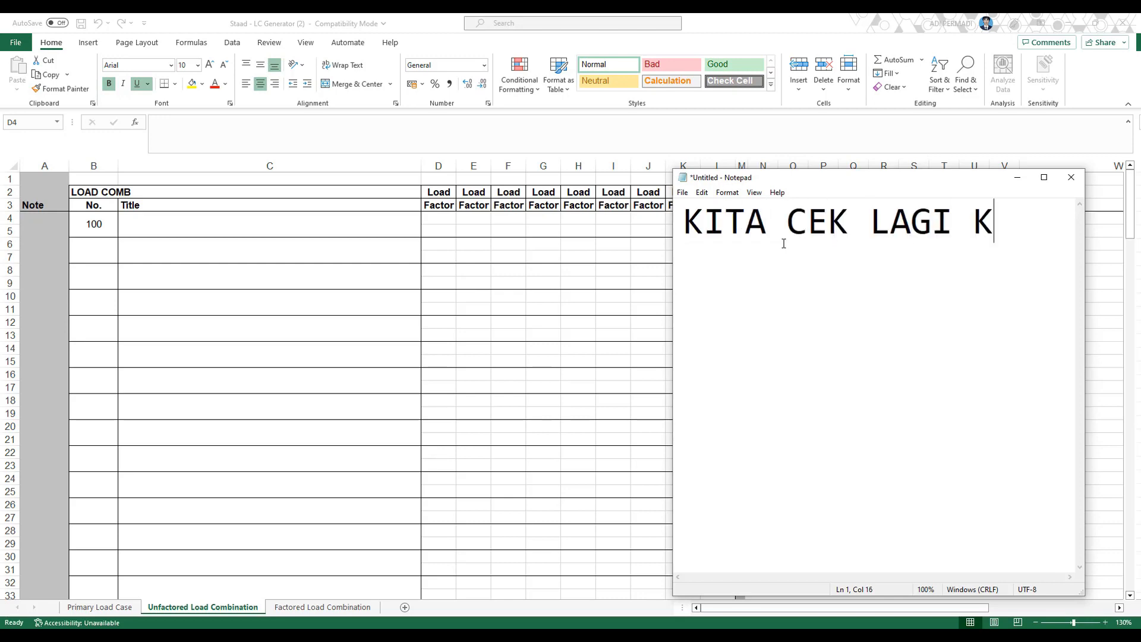
text(E TAHEET SEBELUMNYA)
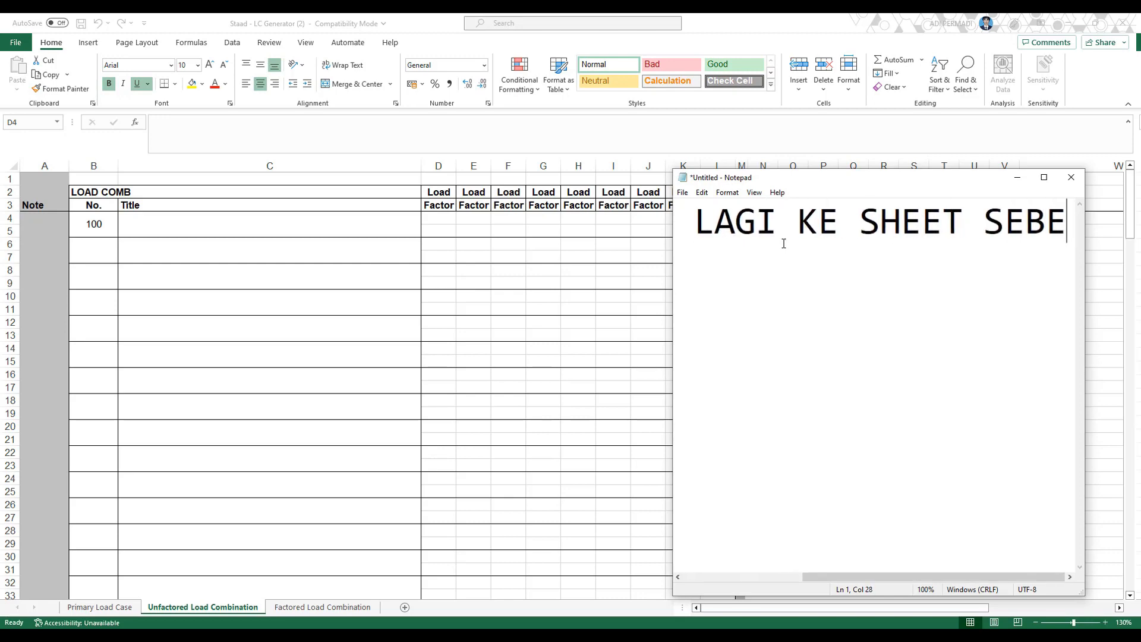
click(99, 608)
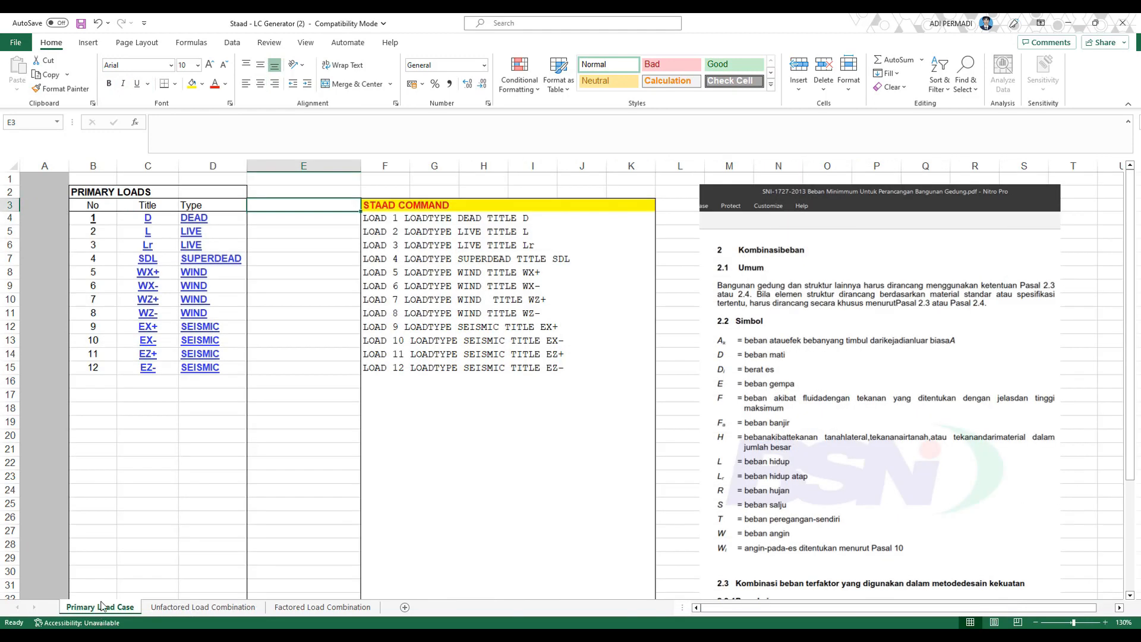
Replace the Notepad note with "DISINI UNTUK CASE DEAD ITU NOMOR 1" and clear it
key(alt+Tab)
key(ctrl+a)
text(DI)
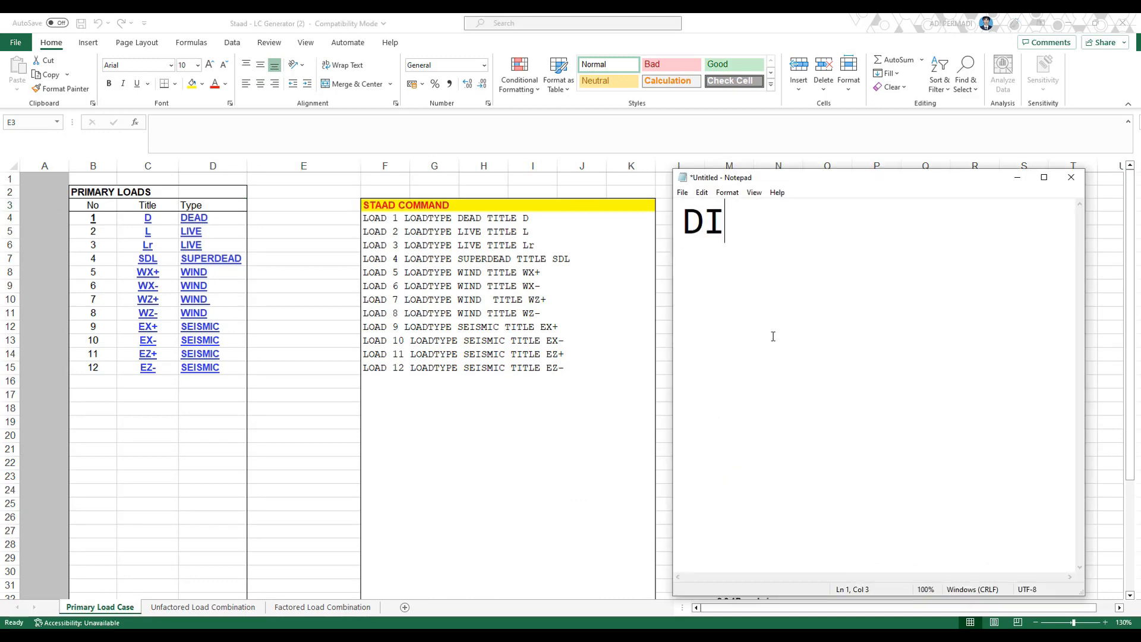
text(SINI UNTUK)
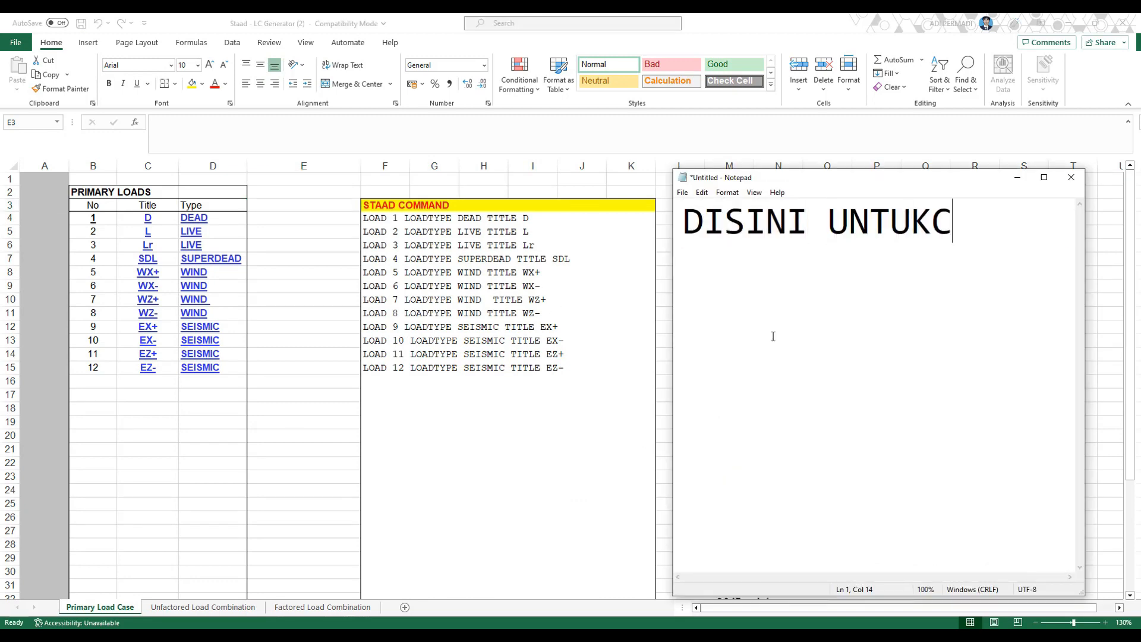
key(BackSpace)
text(CASE DEAD ITU NOMOR)
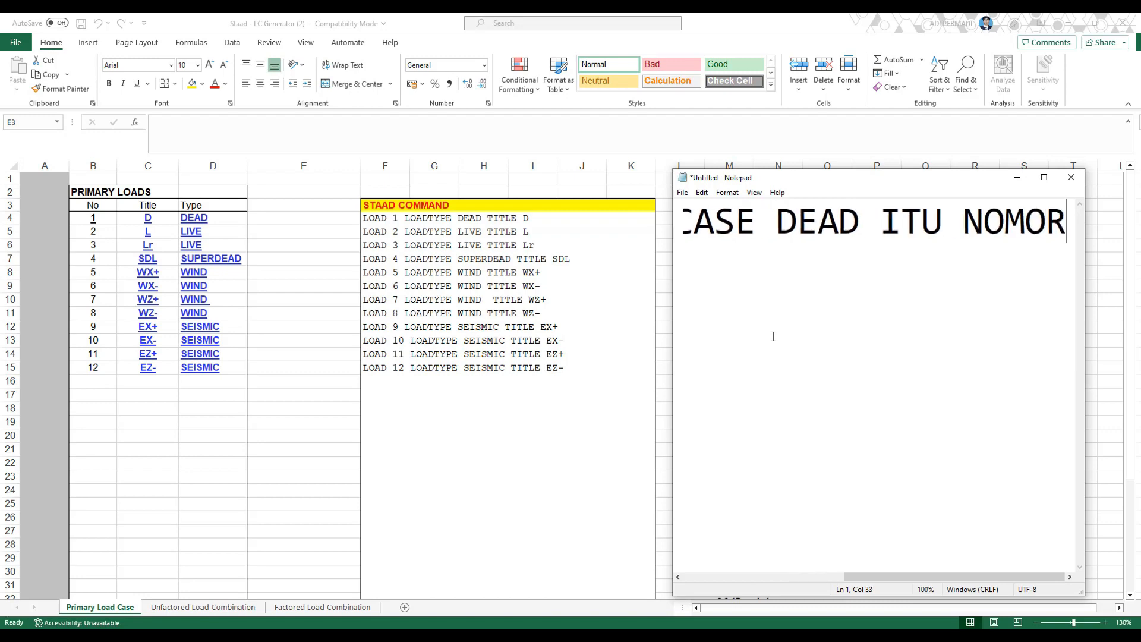
text( 1)
key(ctrl+a)
key(BackSpace)
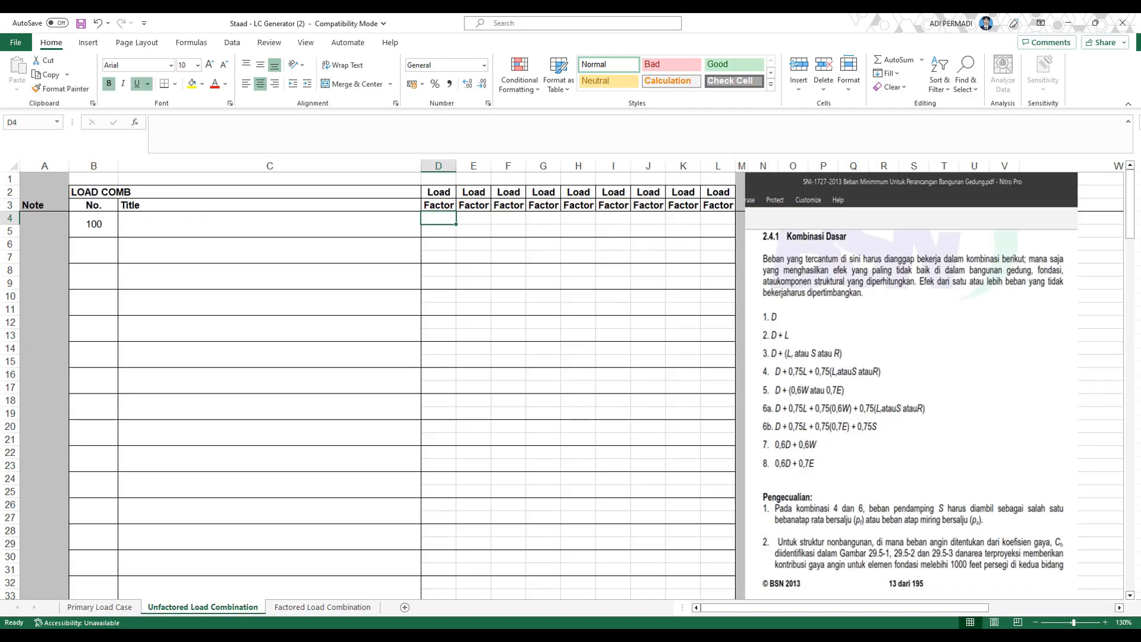
Write the Notepad note "BERARTI ISI 1" and enter load case 1 in cell D4 of the Unfactored Load Combination sheet
key(alt+Tab)
text(B)
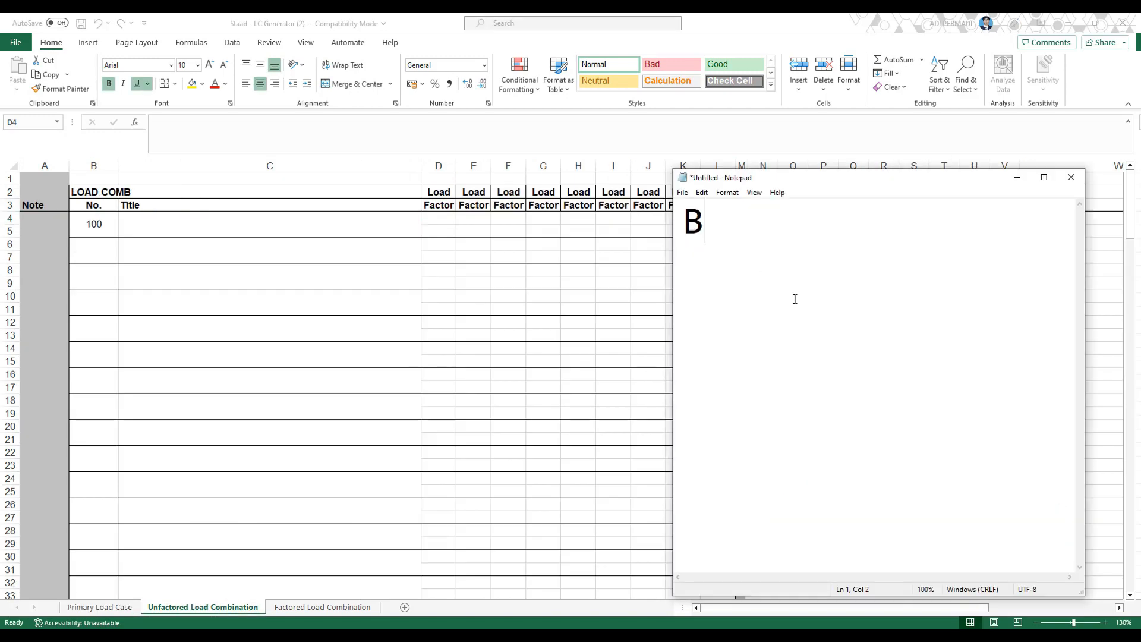
text(ERARTI)
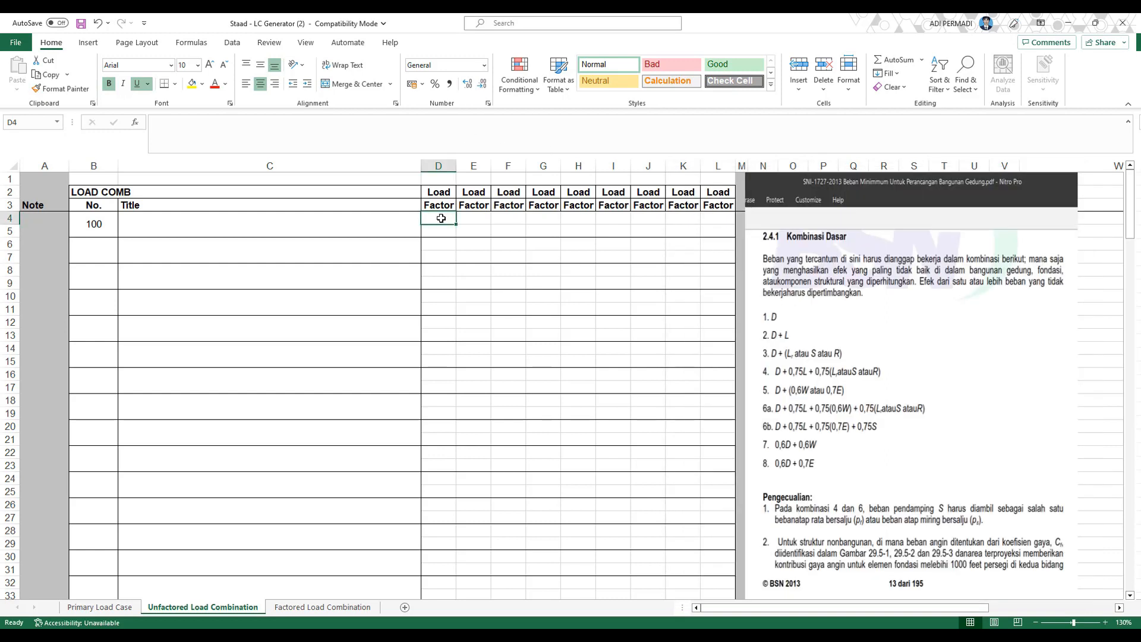
click(445, 229)
key(alt+Tab)
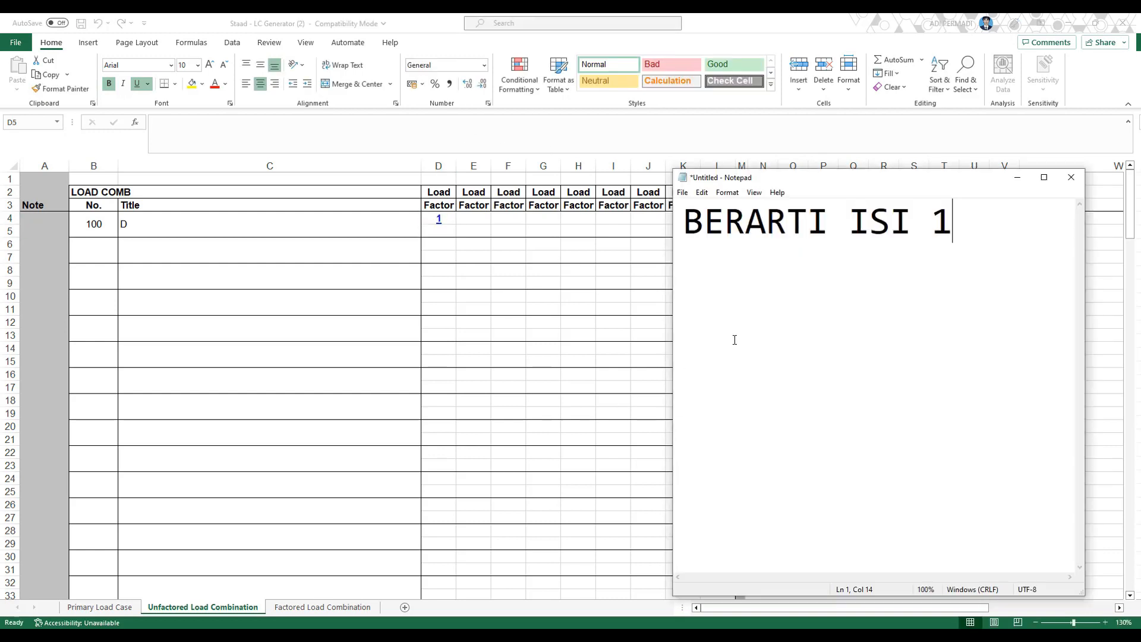
Replace the note with "SECARA OTOMATIS DI BOX TITLE KE ISI HURUF D" and clear it
key(ctrl+a)
text(SECARA OTOMATI)
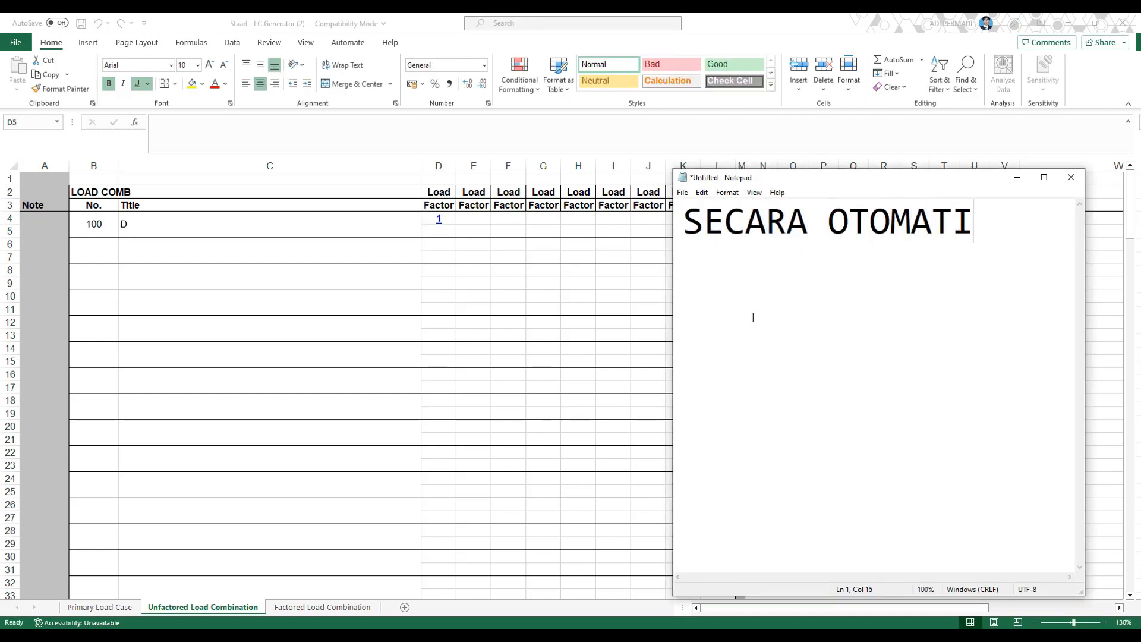
text(S DI BOX TITLE )
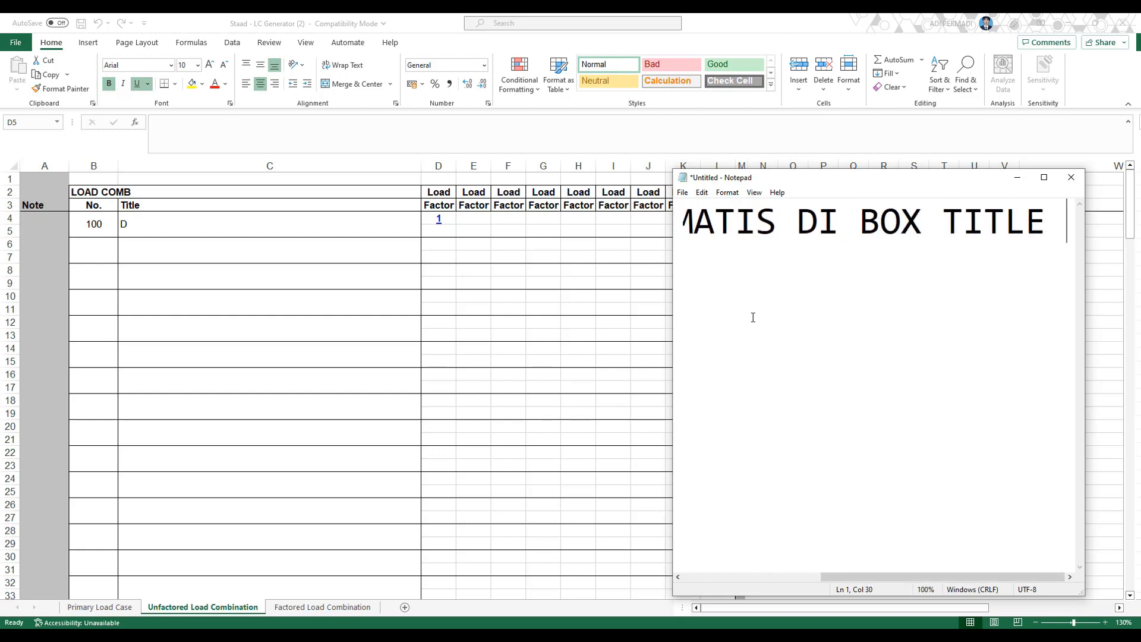
text(KE ISI HURUF D)
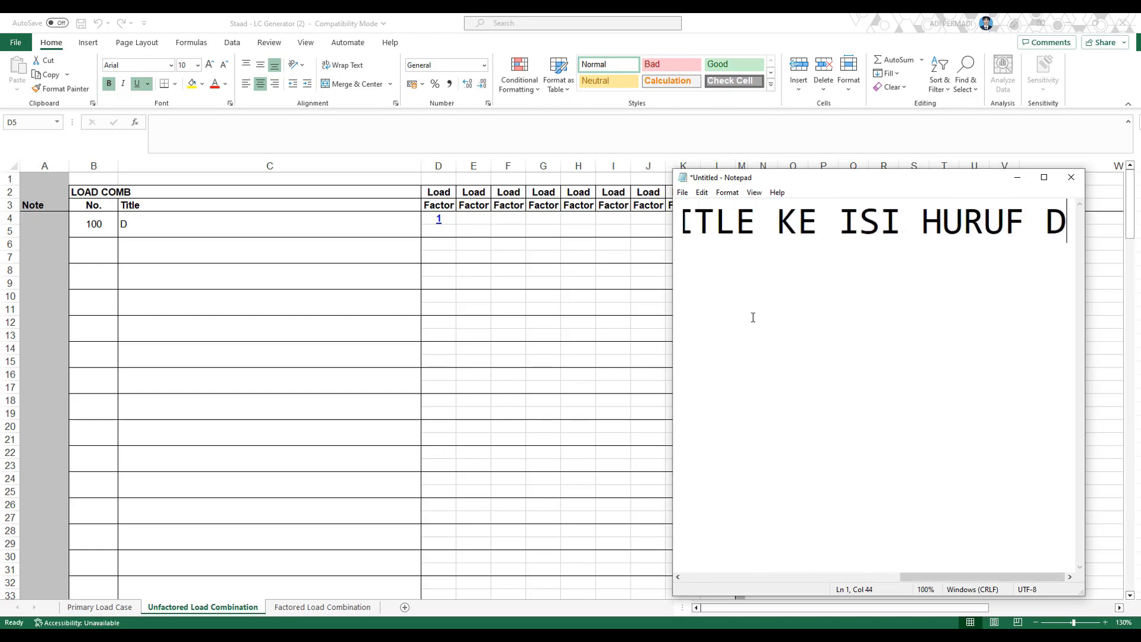
key(ctrl+a)
key(BackSpace)
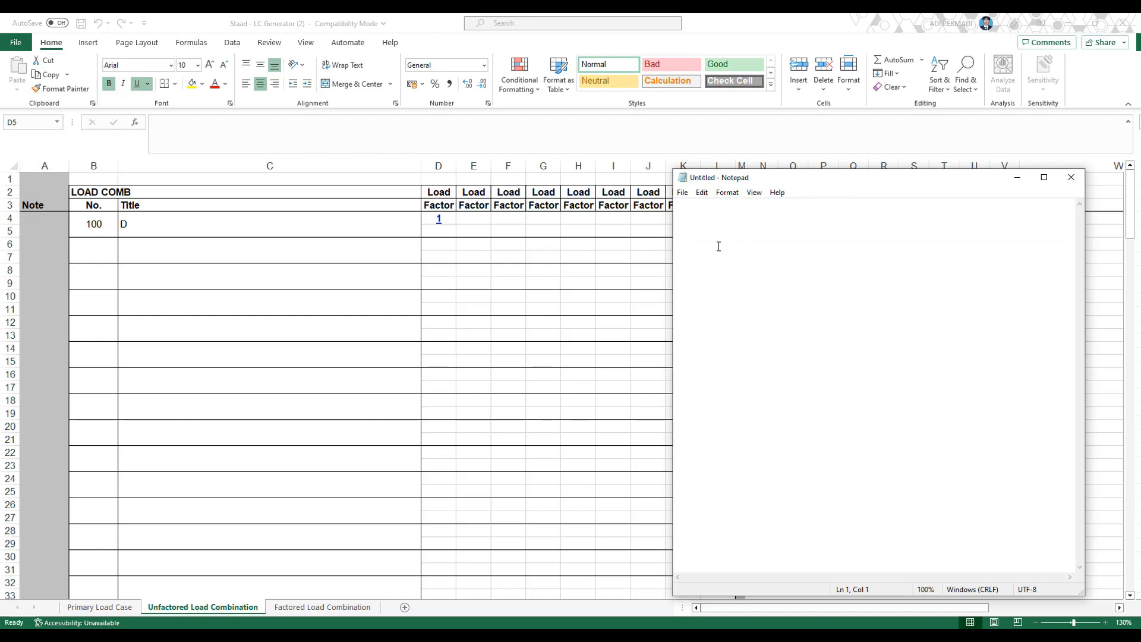
Change the load case number in cell D4 to 6
double_click(443, 218)
click(441, 217)
text(6)
click(472, 244)
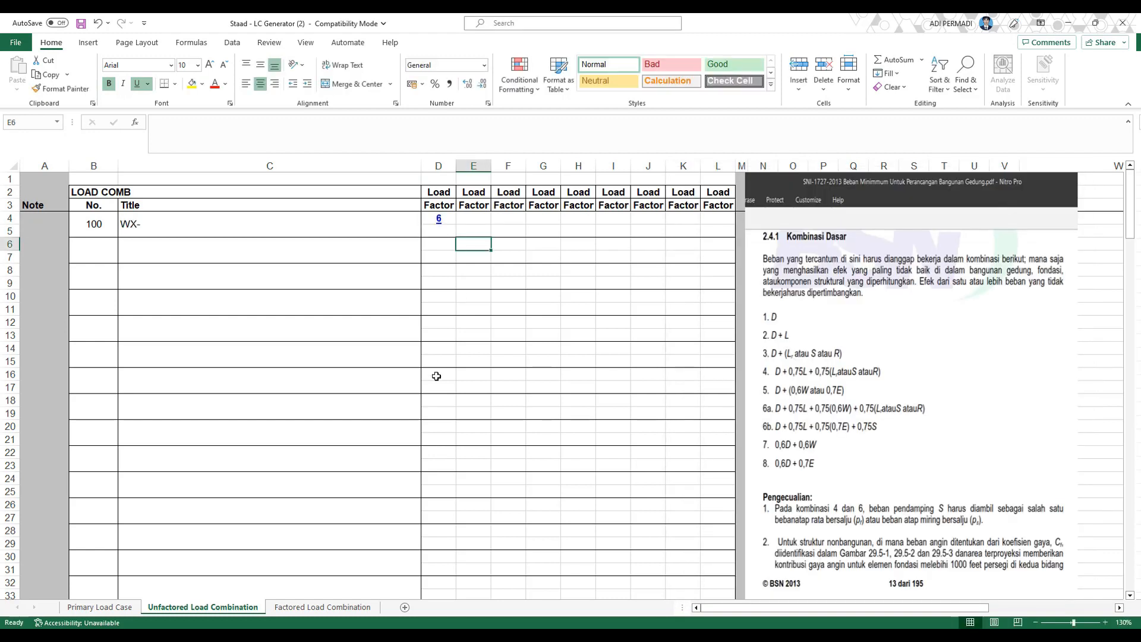
Write the Notepad note "KALO KITA ISI 6 BERARTI TITLENYA WX-"
key(alt+Tab)
text(KALO )
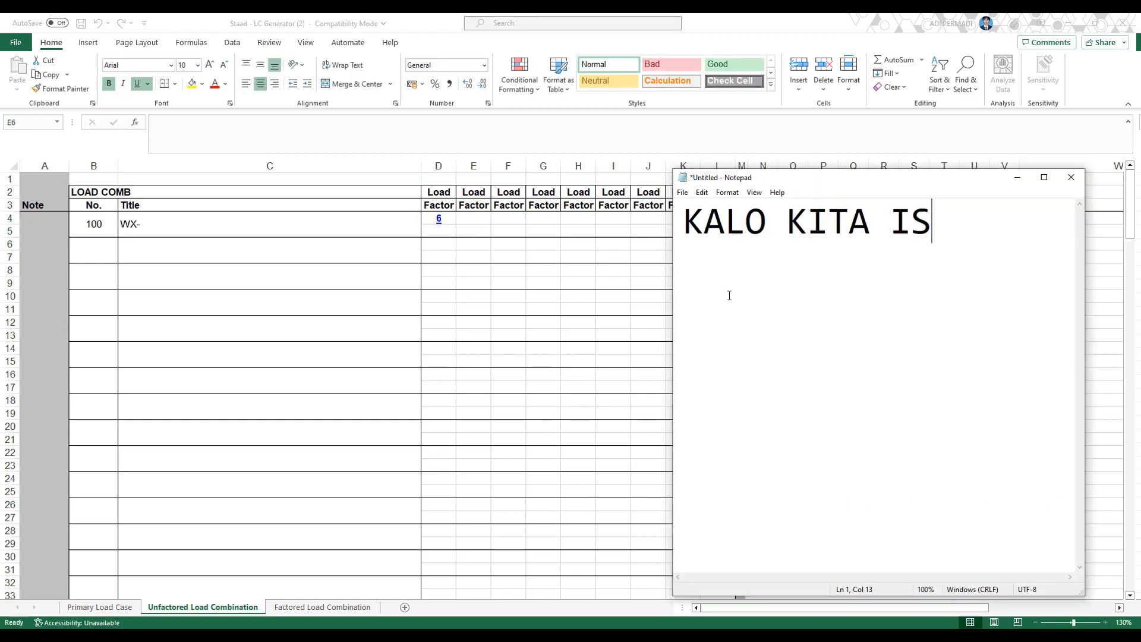
text(KITA ISI 6 BERARTI )
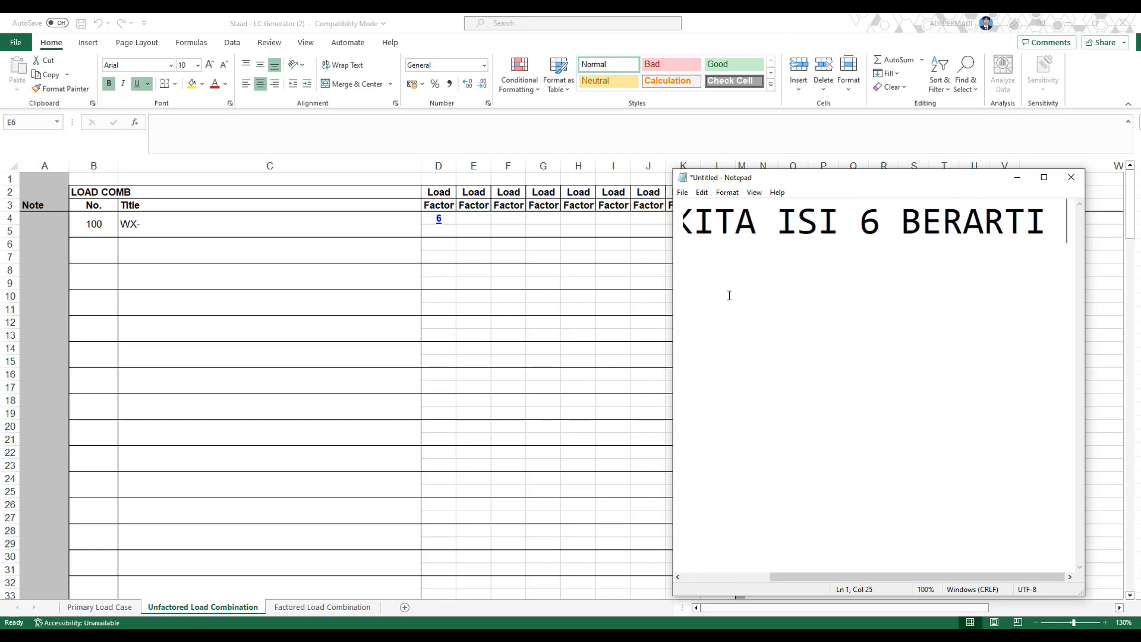
text(ANGKANYA)
key(BackSpace)
key(BackSpace)
key(BackSpace)
key(BackSpace)
key(BackSpace)
key(BackSpace)
key(BackSpace)
key(BackSpace)
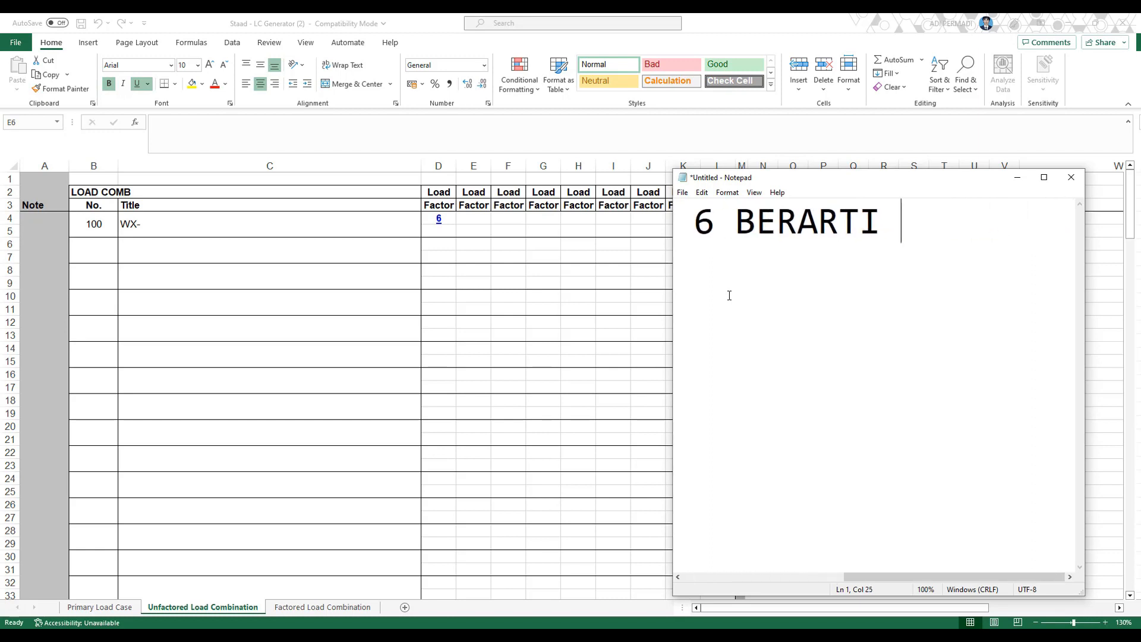
text(TITLENYA WX-)
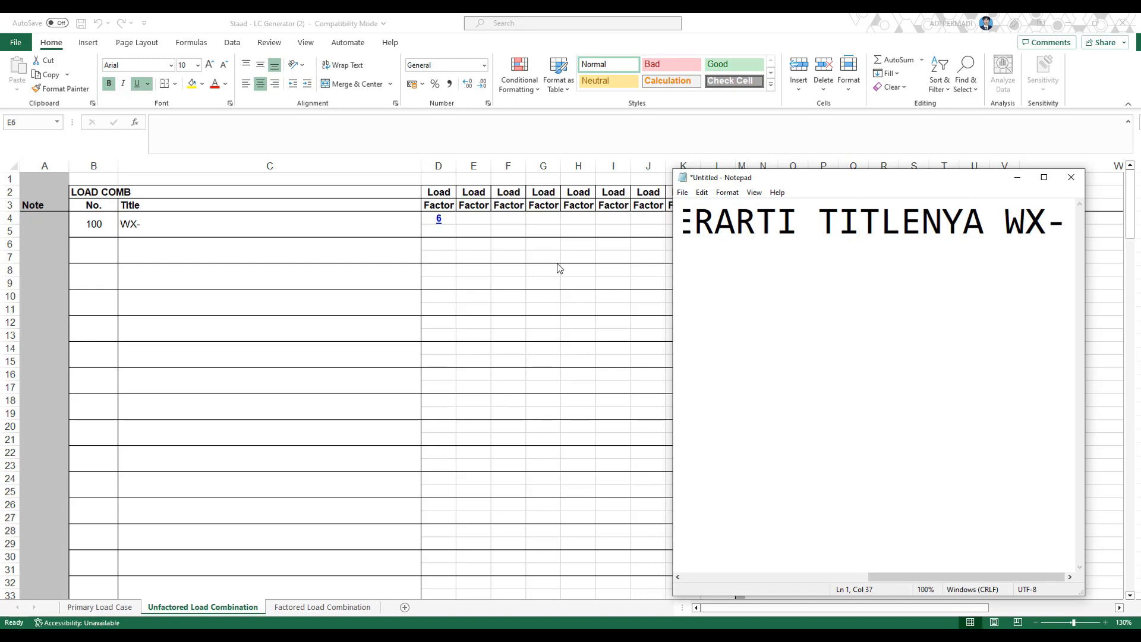
Look up load case 6 in the Primary Load Case sheet and return to cell D4 of the Unfactored Load Combination sheet
click(125, 608)
click(125, 609)
drag(90, 285, 202, 285)
click(202, 607)
click(438, 218)
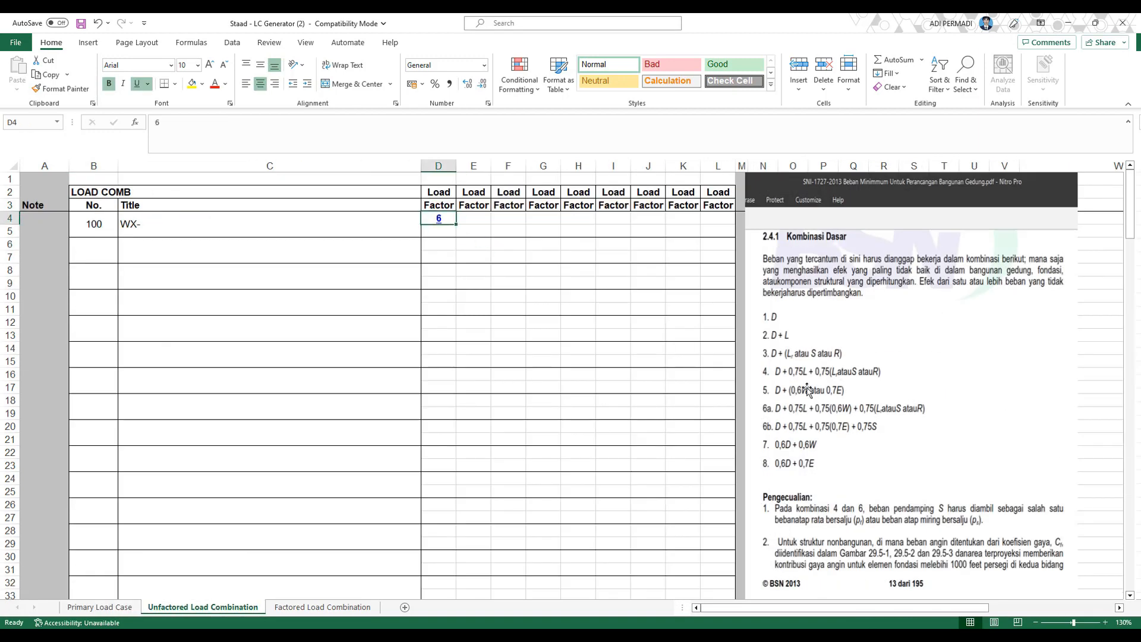
Replace the Notepad note with "KITA ISI SESUAI URUTAN DI SNI YA"
key(alt+Tab)
key(ctrl+a)
text(KITA I)
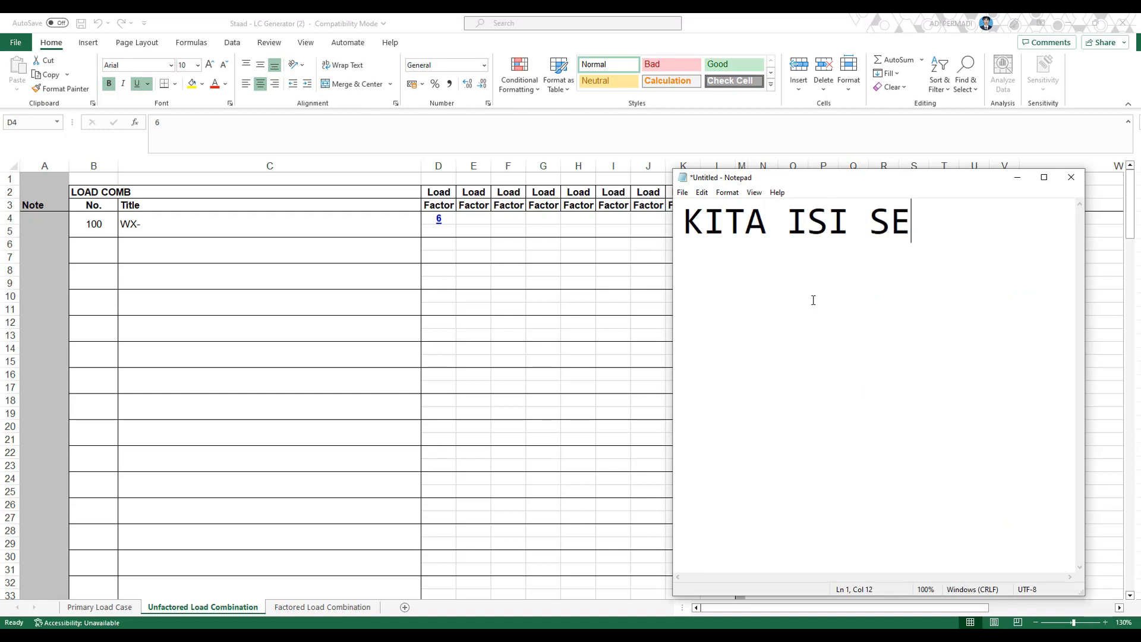
text(SI SESUAI URUTAN DI SNI YA)
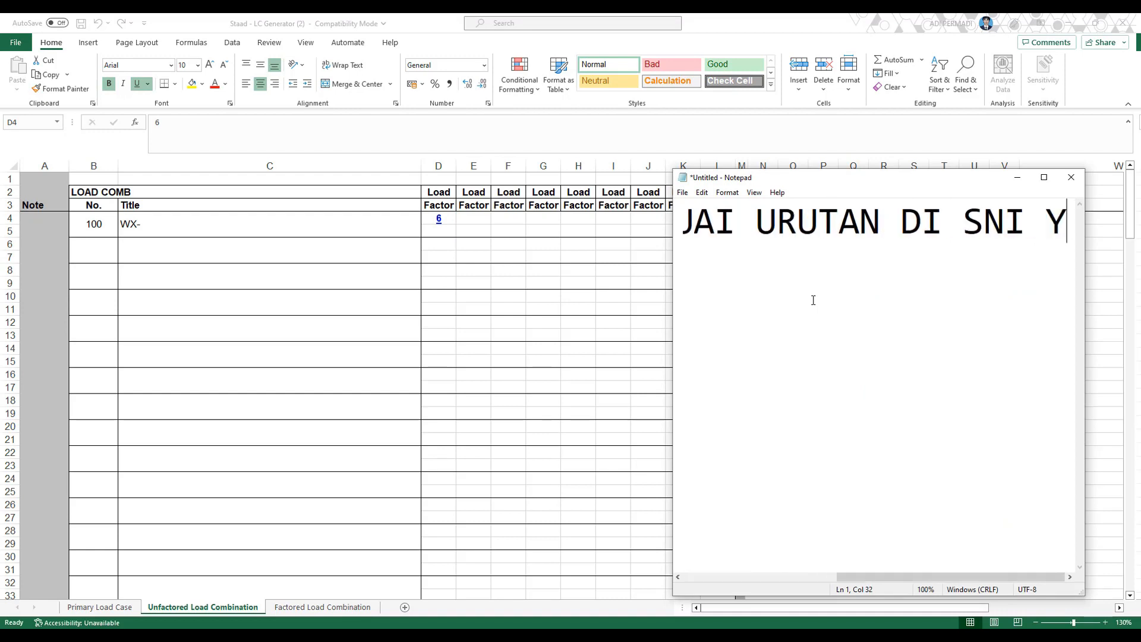
Back in the worksheet, set the load case number of combination 100 in cell D4 to 1 and select D5
click(540, 303)
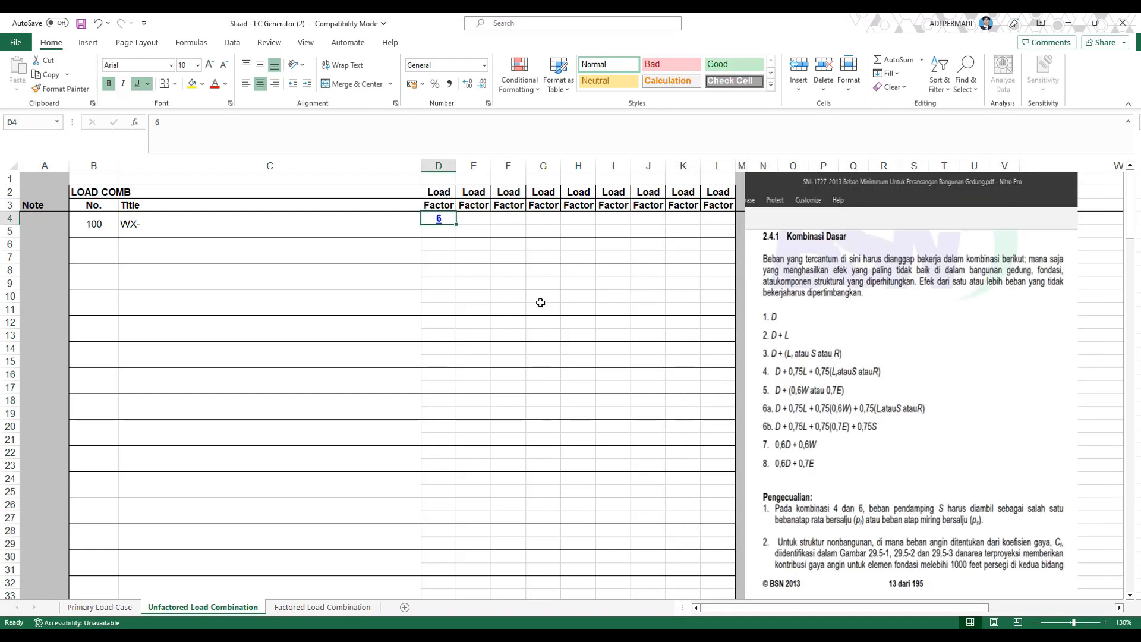
text(1)
click(442, 233)
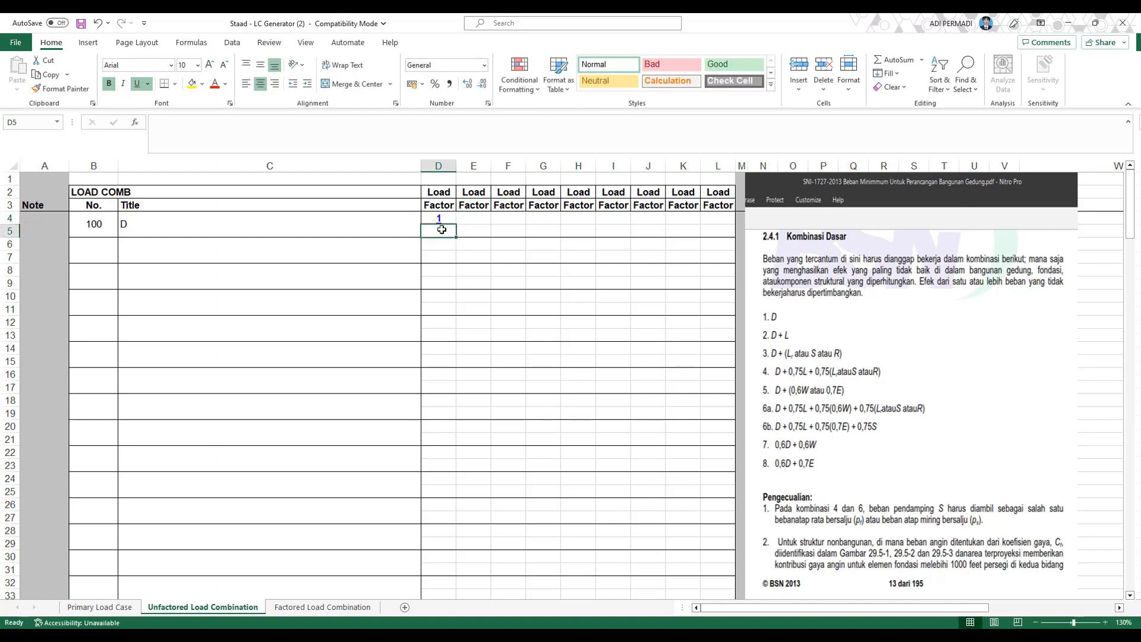
Replace the Notepad note with "KOTAK BAWAH ITU FAKTOR PENGALINYA" and clear it
key(alt+Tab)
key(ctrl+a)
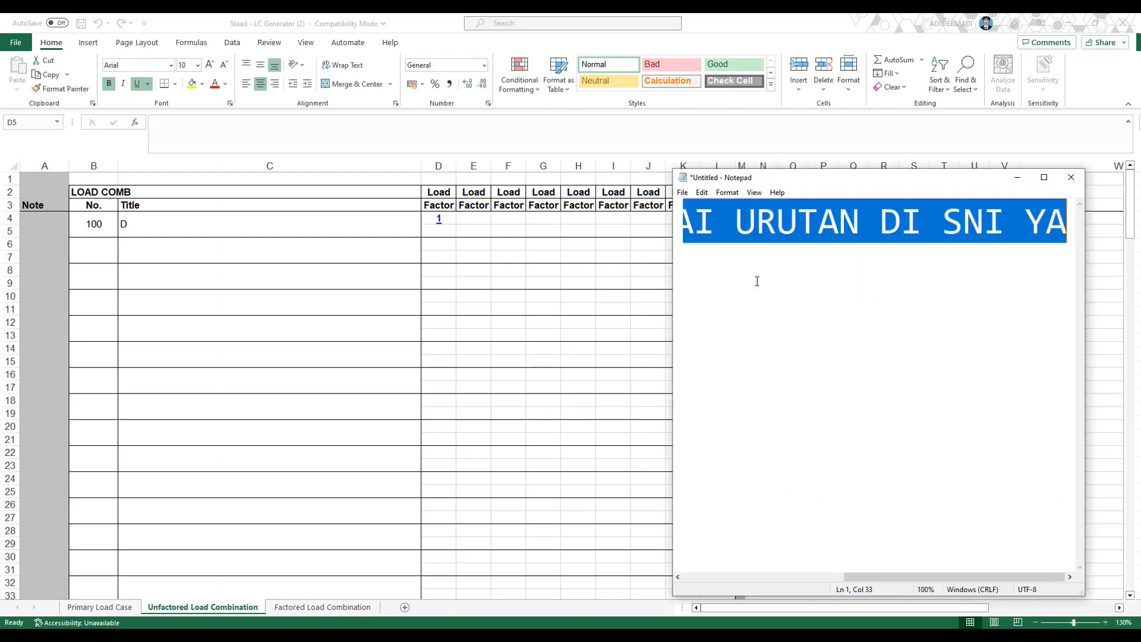
text(KOTAK BAWA)
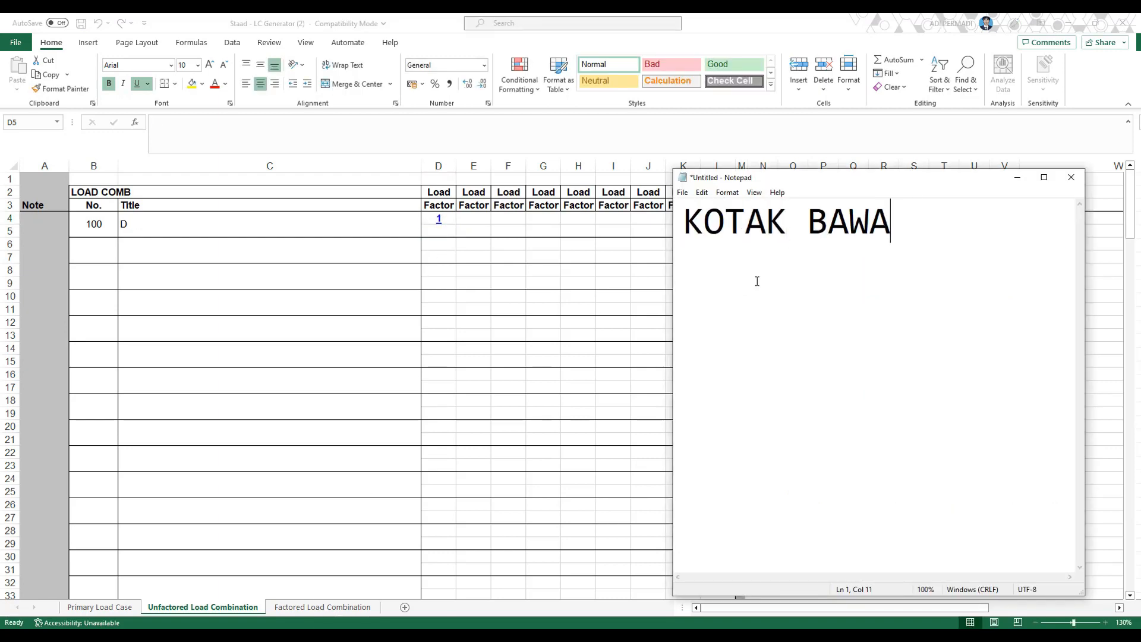
text(H ITU FAKTOR PENGALINYA)
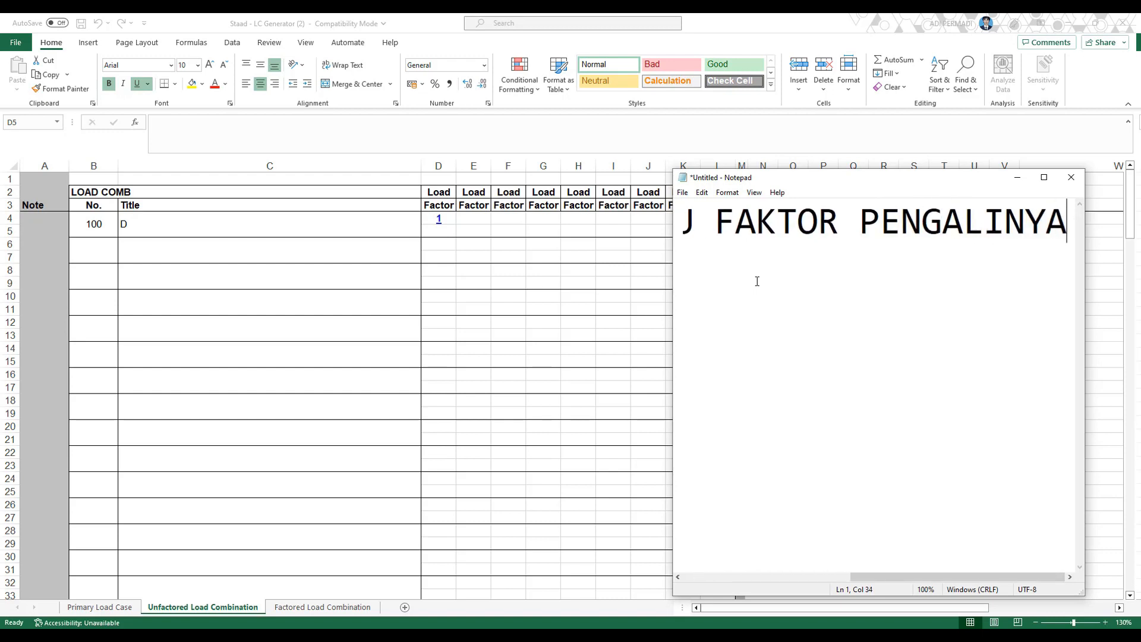
key(ctrl+a)
key(BackSpace)
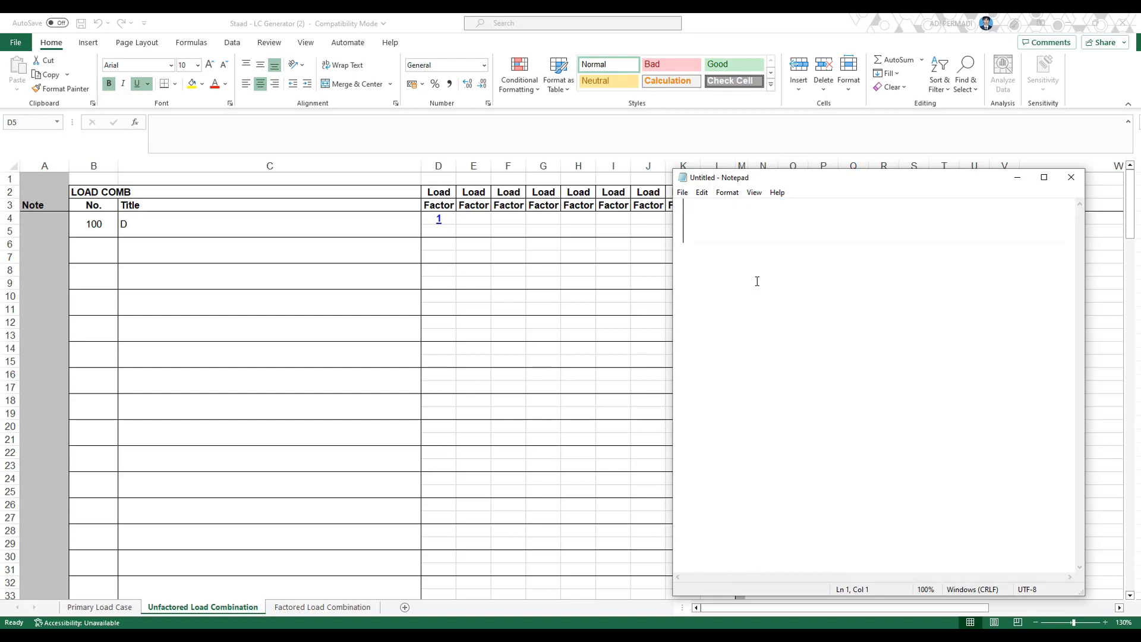
Enter the multiplication factor 1 for combination 100 in cell D5
click(443, 235)
text(1)
click(443, 257)
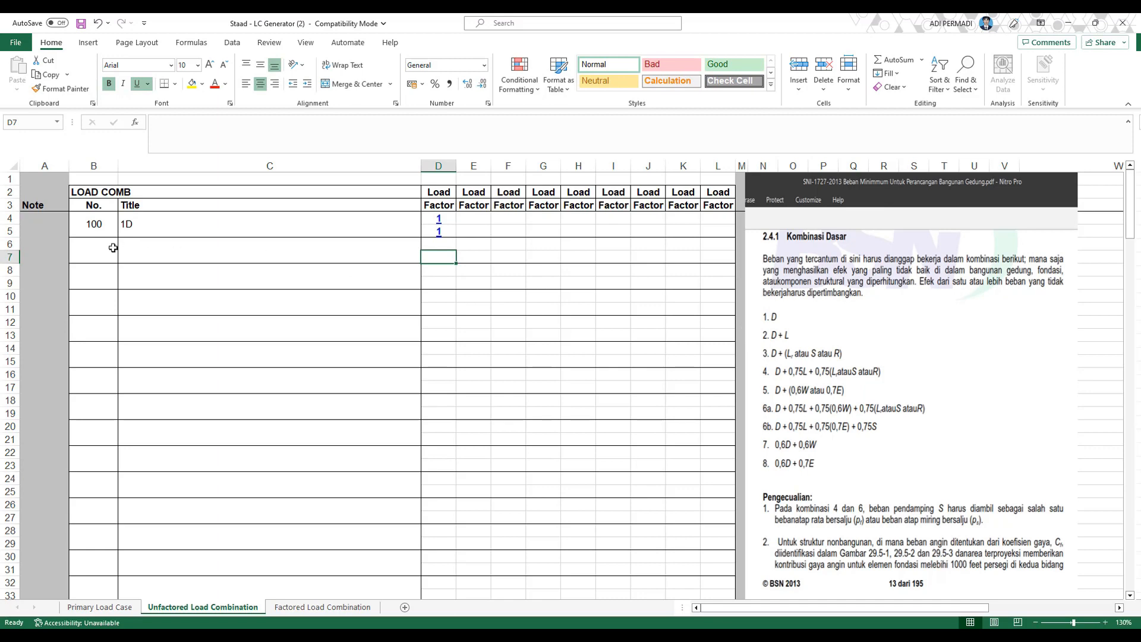
Number the next combination 101 in column B and fill the numbering down to 110
click(113, 247)
text(101)
key(Return)
drag(102, 226, 94, 486)
drag(150, 254, 151, 306)
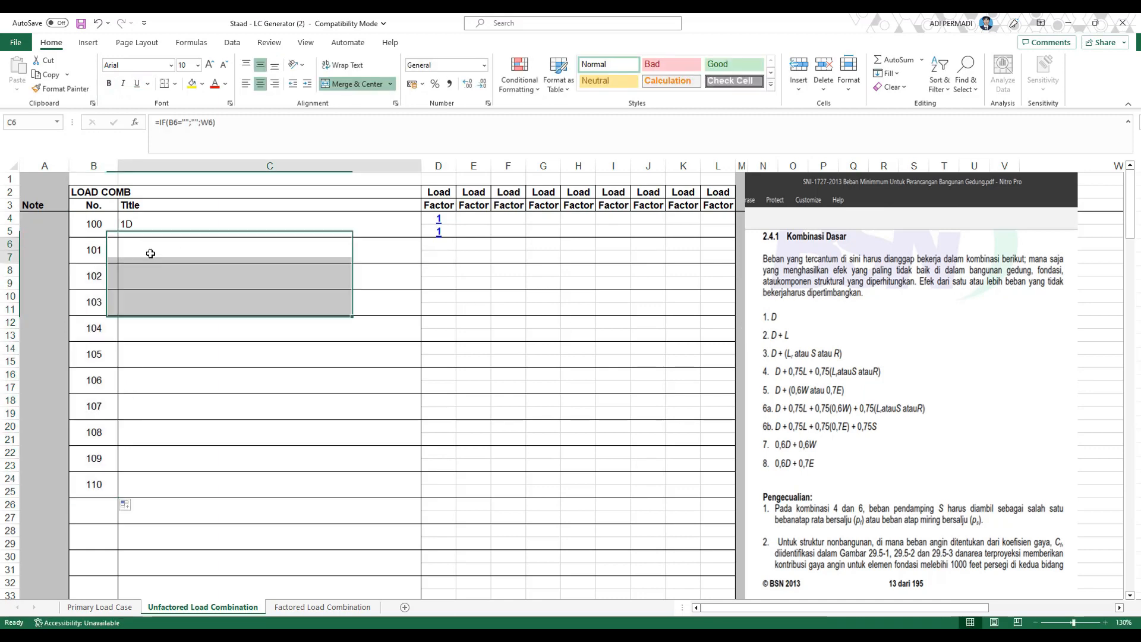
For combination 101, enter load case 1 in D6 with factor 1 in D7
click(443, 245)
text(1)
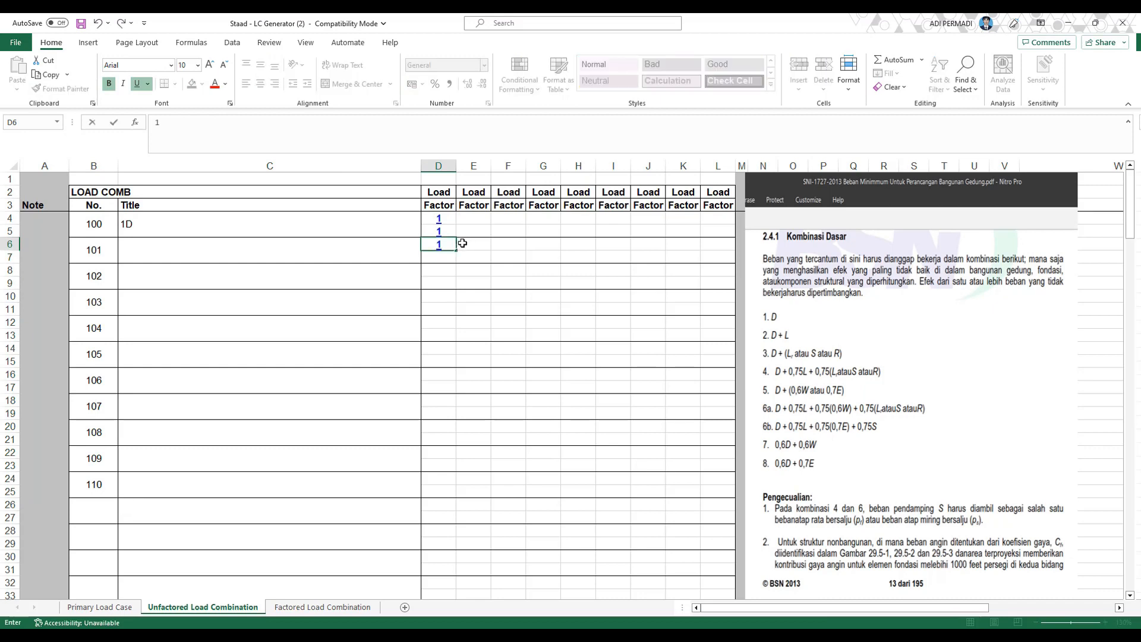
click(447, 259)
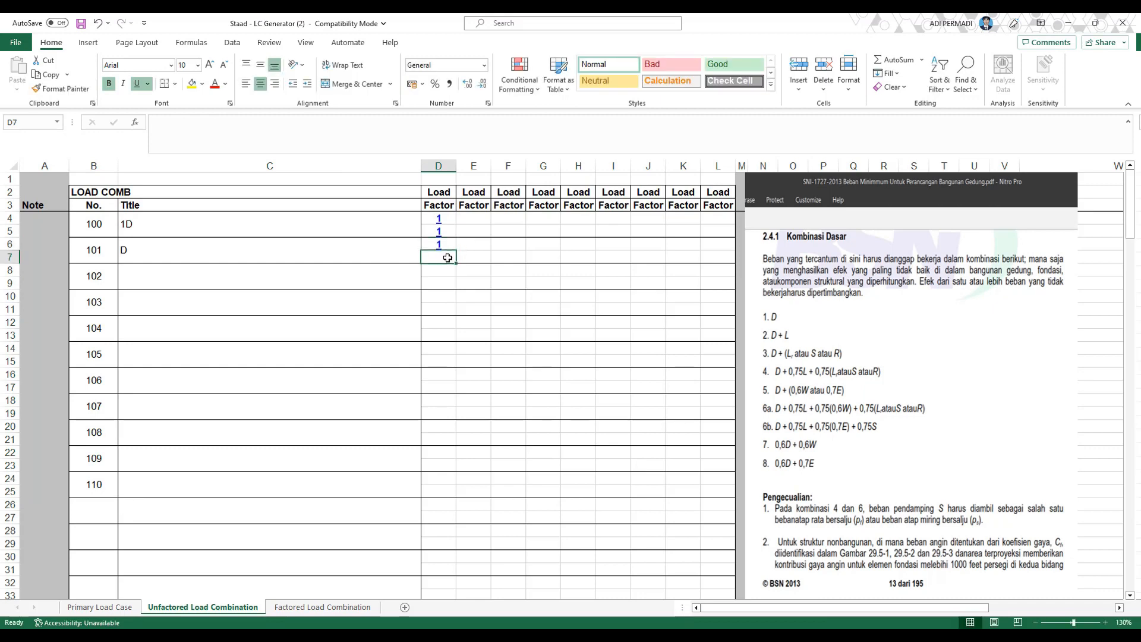
text(1)
click(478, 246)
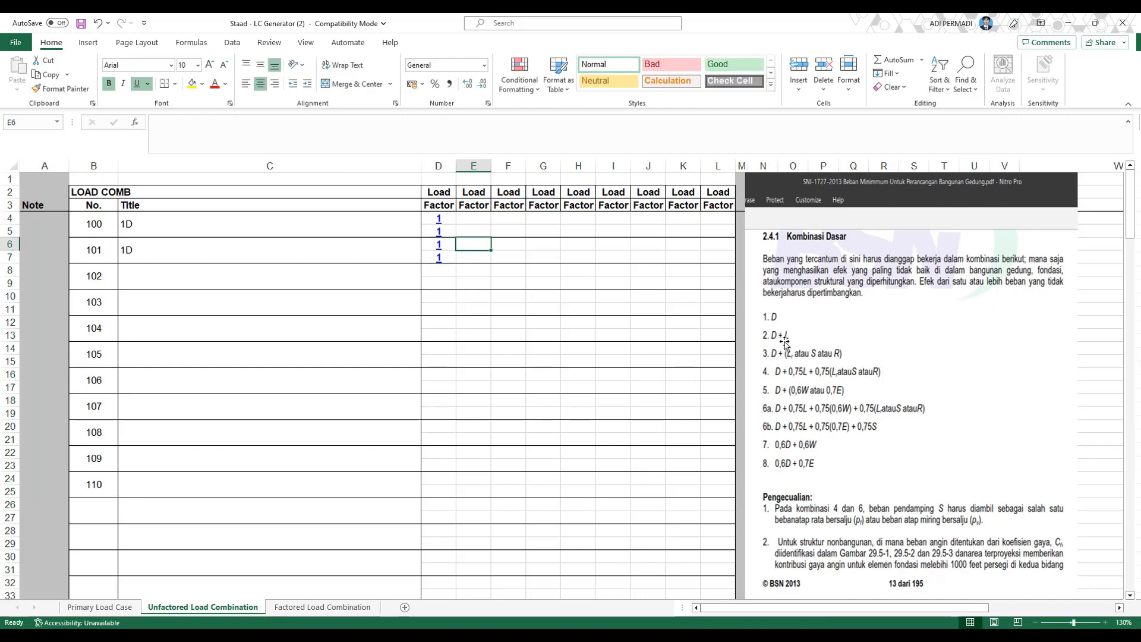
Check the live load number in the Primary Load Case sheet, and add load case 2 with factor 1 to combination 101 in E6:E7
click(107, 607)
click(166, 612)
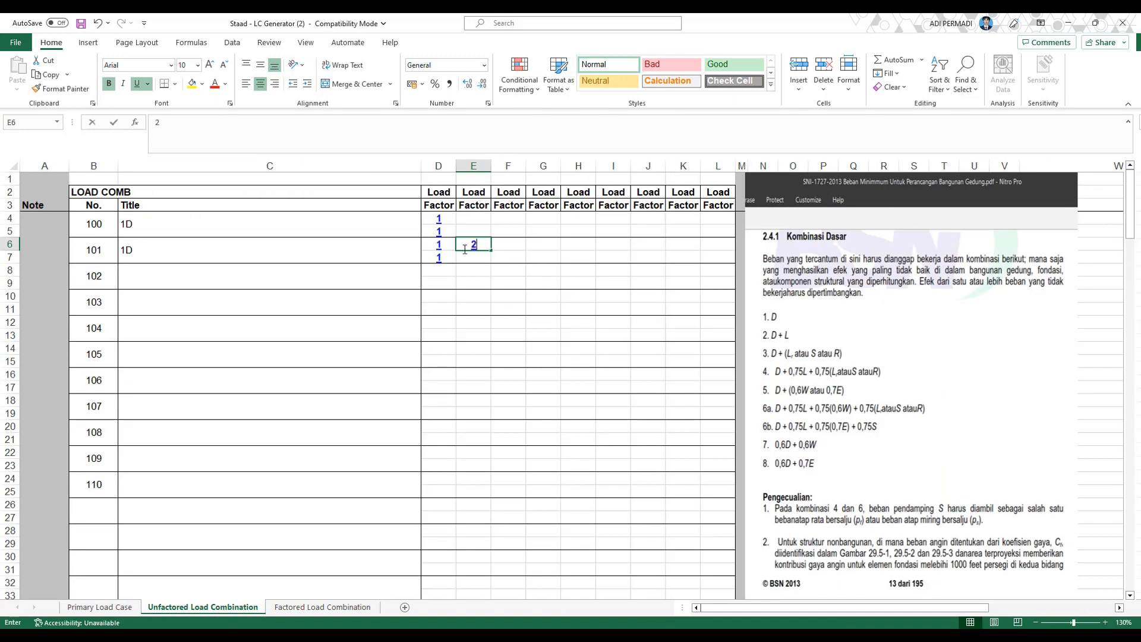
text(2)
click(474, 257)
text(1)
click(481, 274)
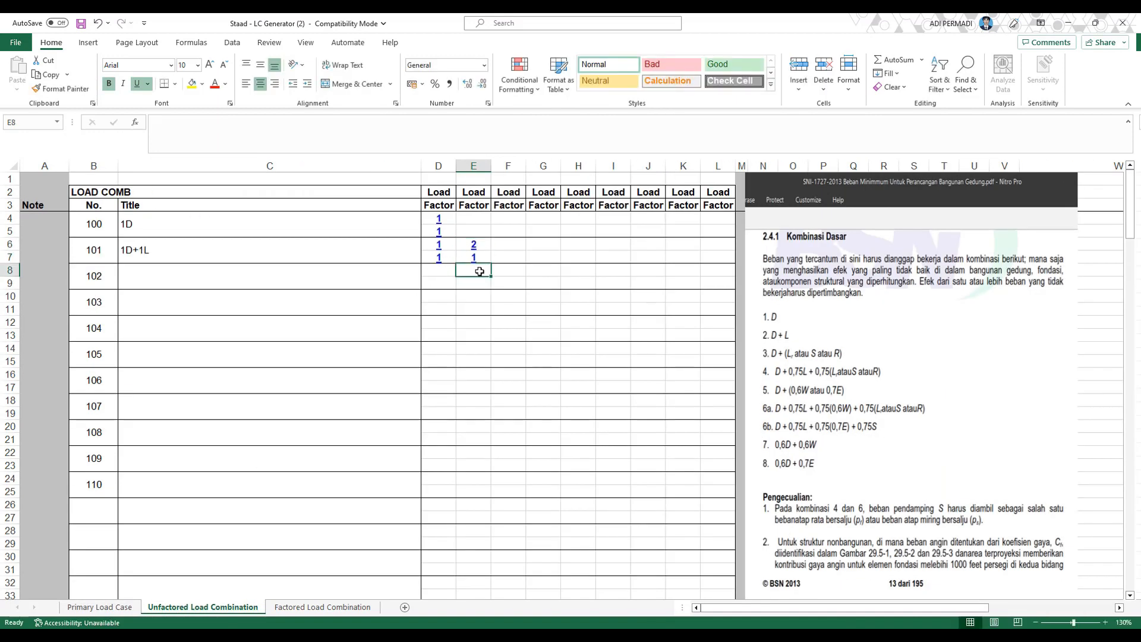
Define combination 102 in D8:E9 with load cases 1 and 3, each with factor 1
click(196, 283)
click(439, 271)
text(1)
click(476, 268)
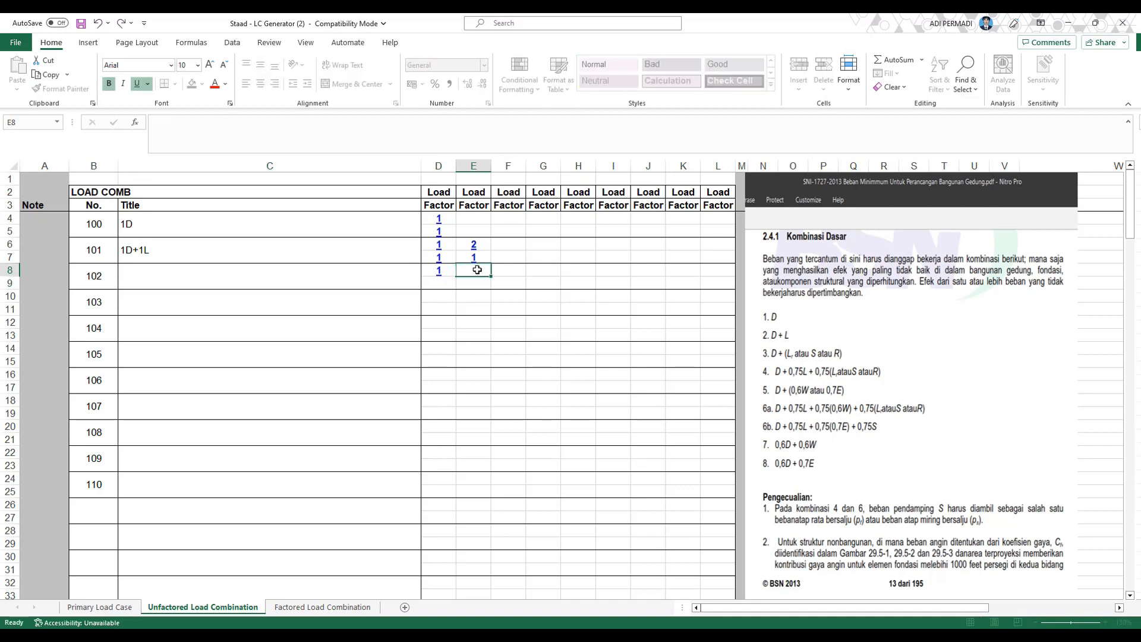
text(3)
click(441, 283)
text(1)
click(474, 283)
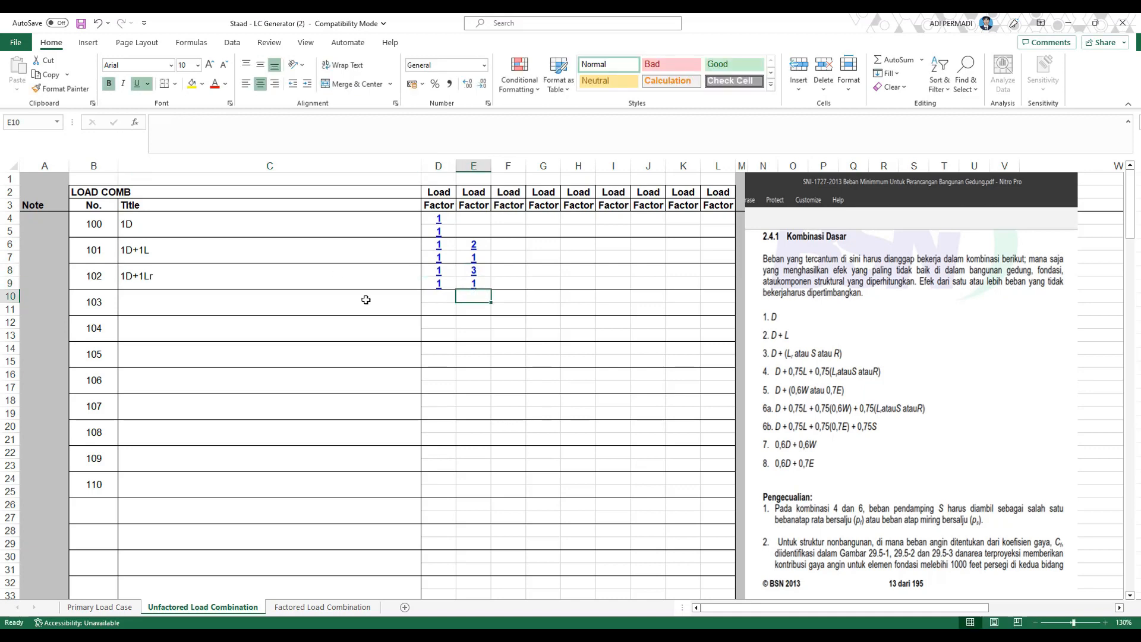
Define combination 103 in D10:E11 with load case 1 at factor 1 and load case 2 at factor 0.75
click(438, 296)
text(1)
click(474, 296)
text(2)
click(439, 309)
text(1)
click(470, 309)
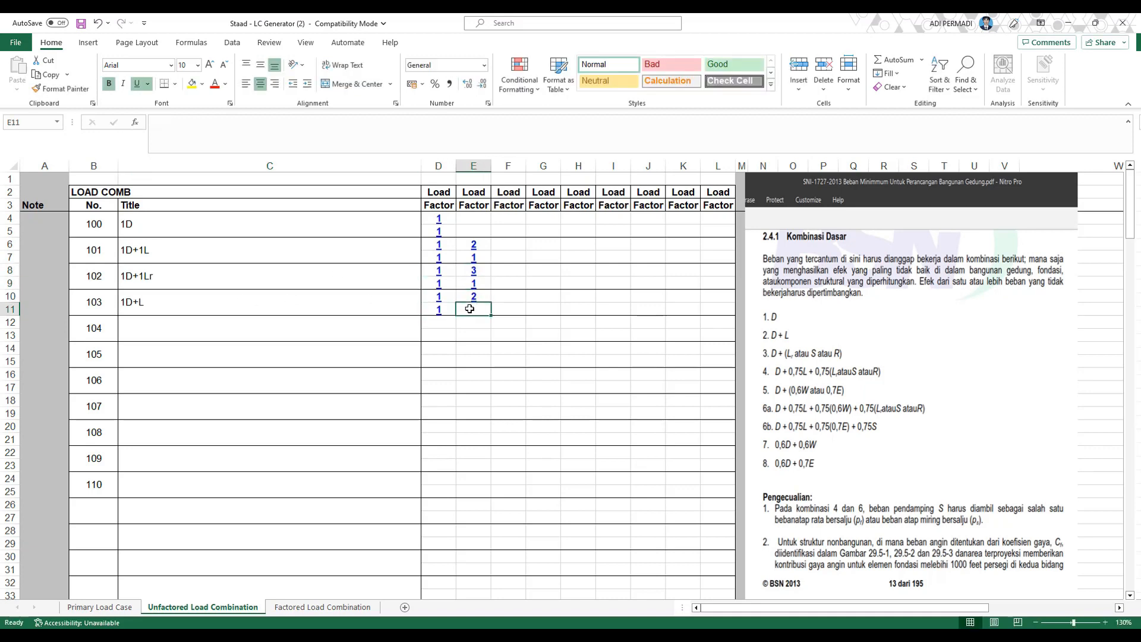
text(0.75)
click(480, 331)
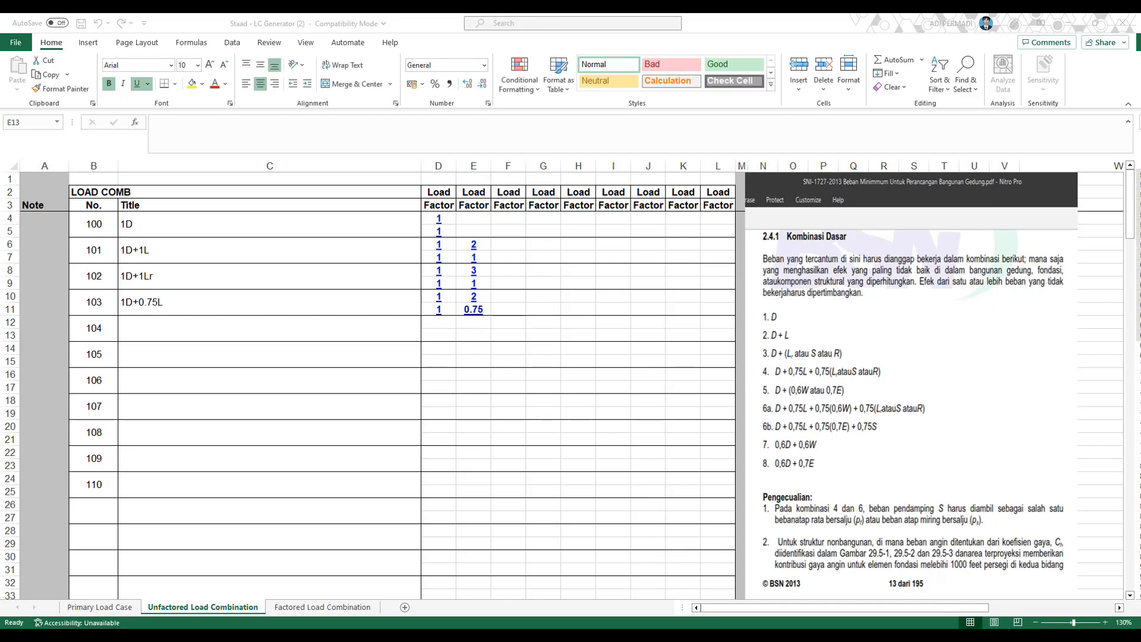
Start combination 104 by entering load case 1 in D12
key(alt+Tab)
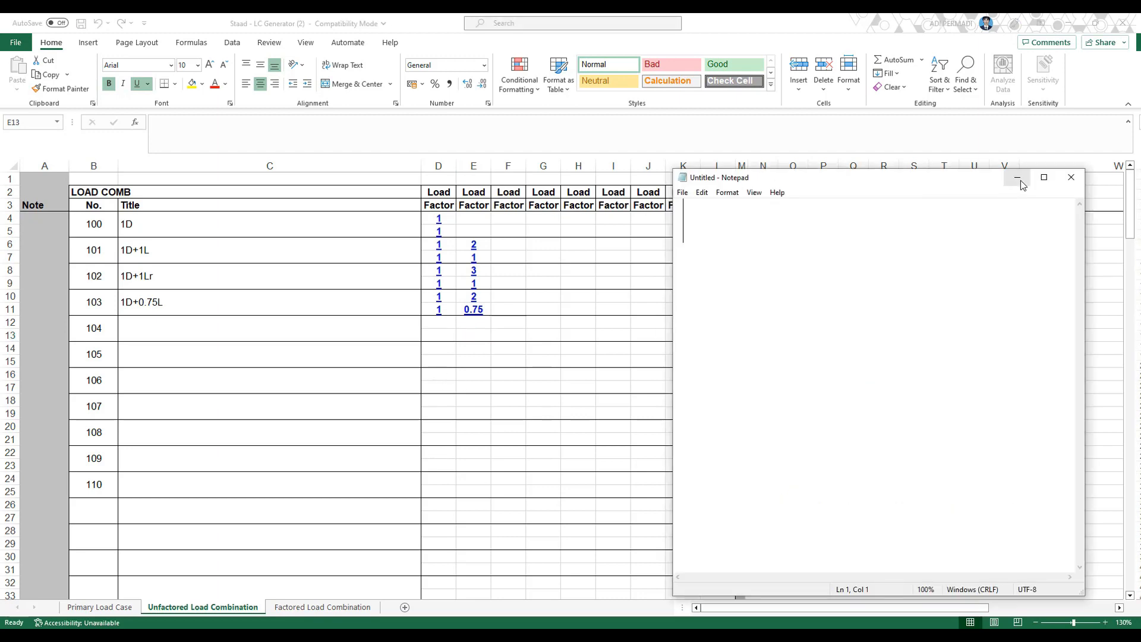
click(1021, 182)
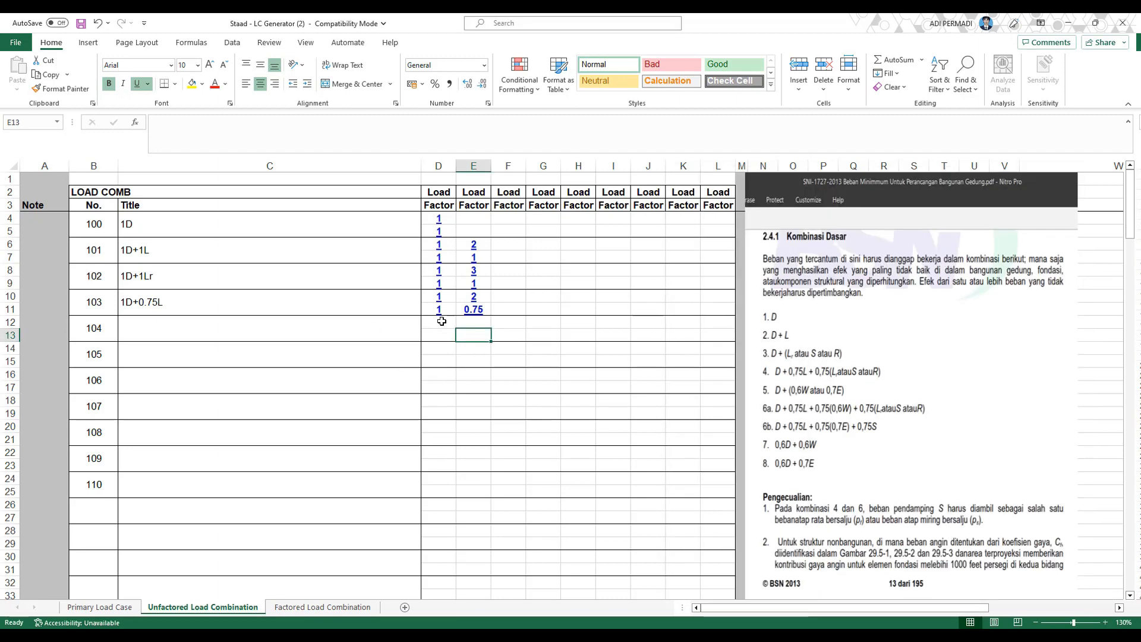
click(442, 321)
text(1)
click(465, 321)
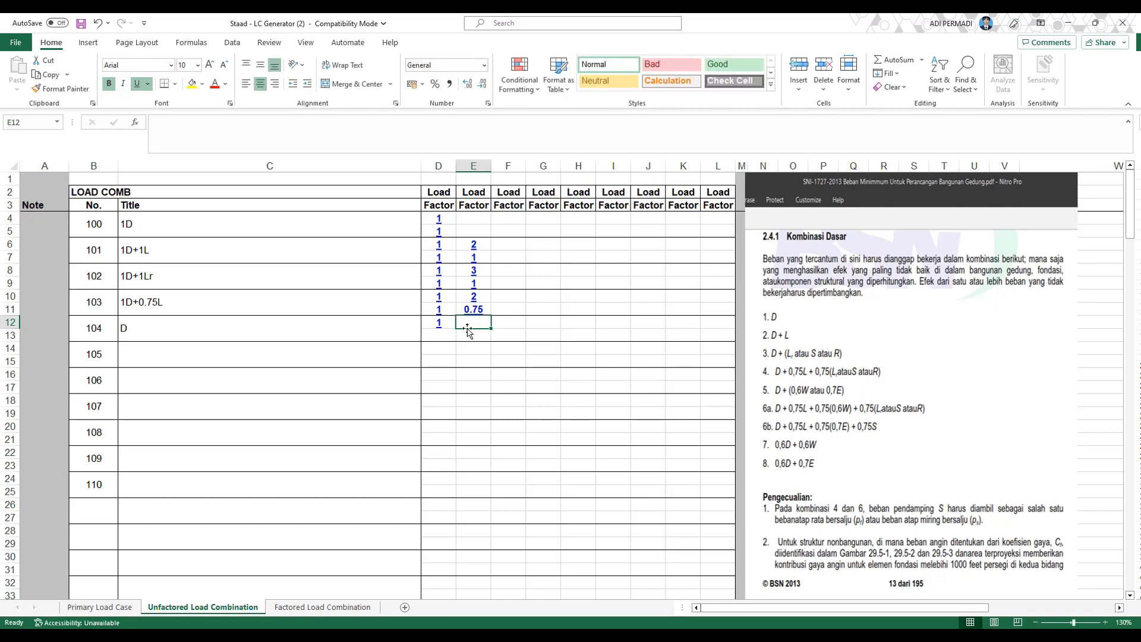
mouse_move(276, 636)
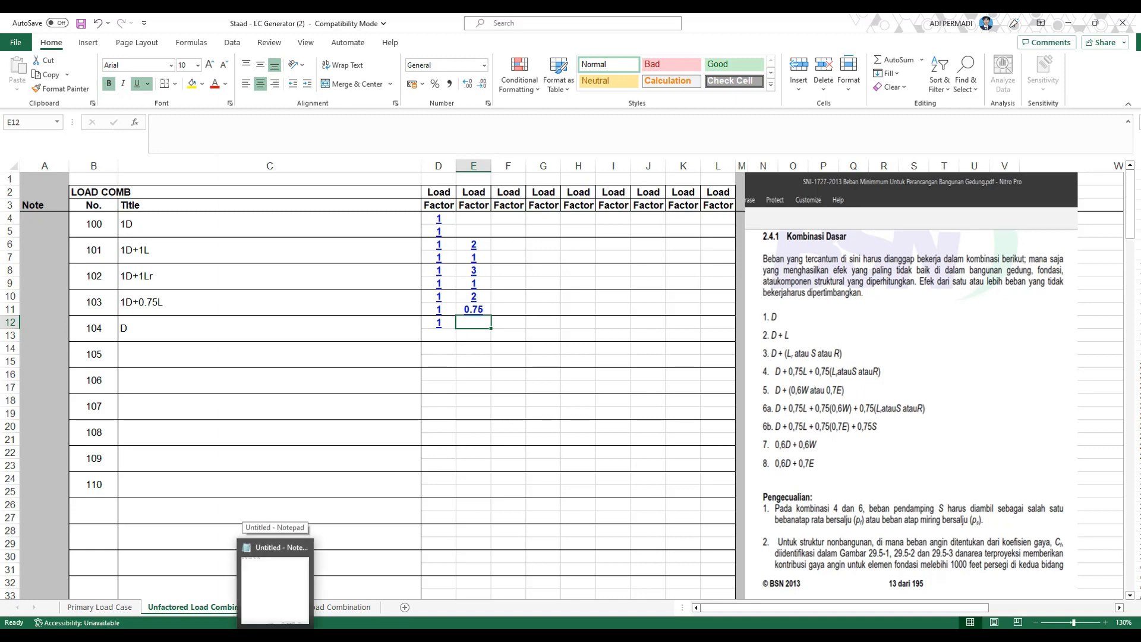
click(542, 358)
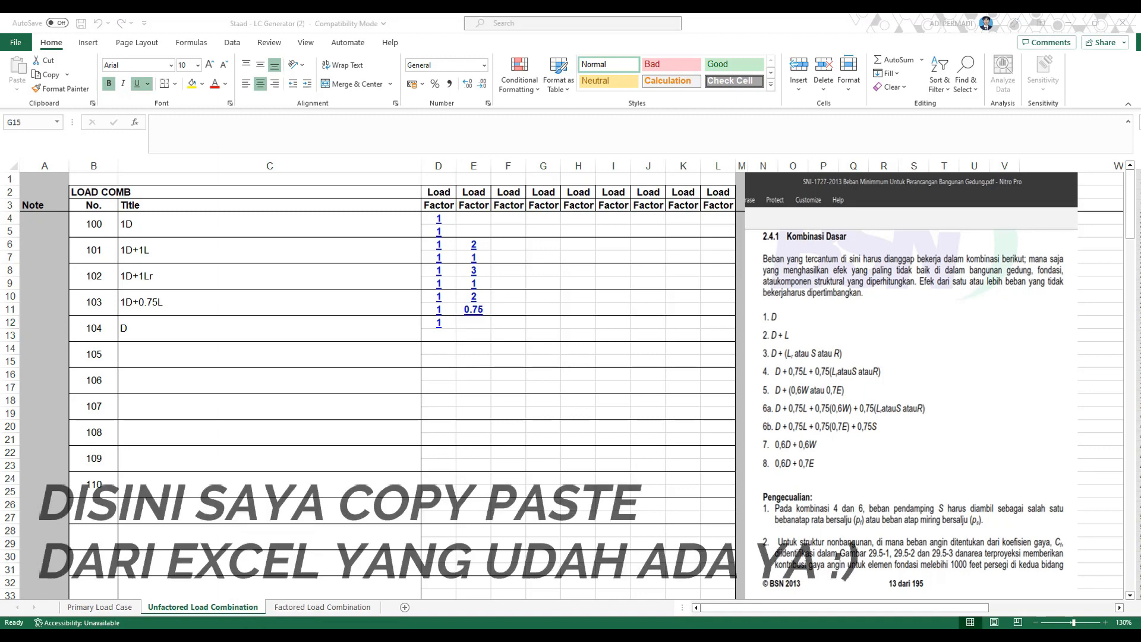
Copy the load case and factor table from the existing workbook and paste it into the Unfactored Load Combination sheet starting at D4
key(ctrl+c)
click(440, 219)
key(ctrl+v)
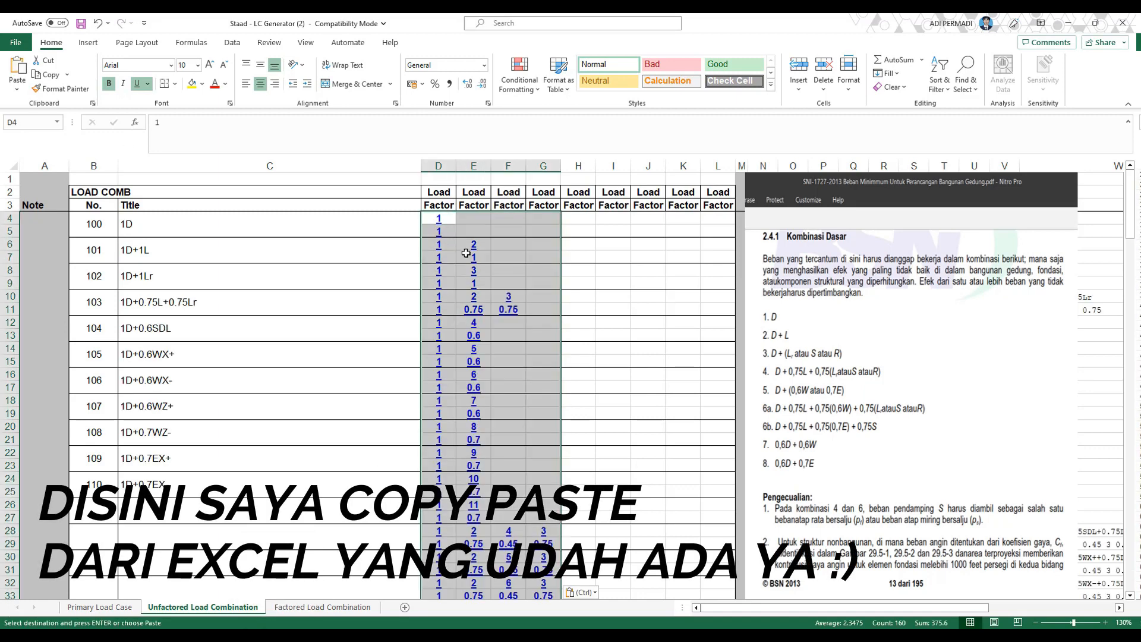
Fill the combination numbering in column B from 100 down through the pasted load case rows
scroll(463, 248, down, 12)
scroll(392, 346, up, 5)
click(94, 212)
scroll(118, 385, down, 5)
drag(118, 225, 113, 555)
Delete the surplus combination numbers and their load cases and factors below combination 127
drag(94, 469, 112, 547)
key(Delete)
drag(440, 467, 511, 555)
key(Delete)
click(320, 473)
scroll(320, 473, up, 12)
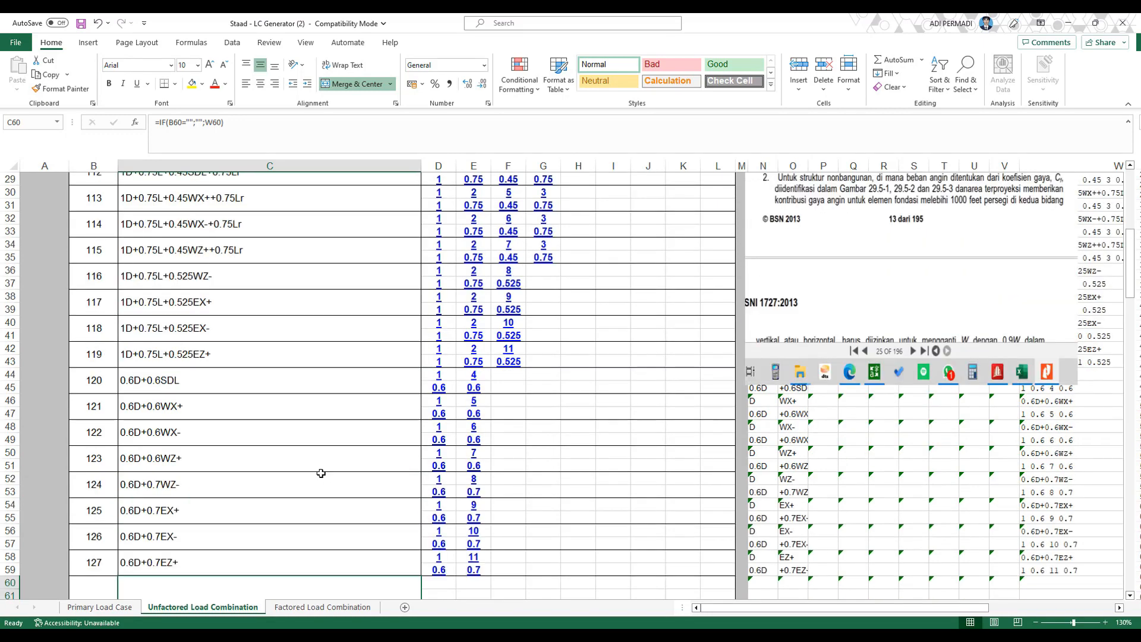
Clear the SDL title and SUPERDEAD type of load 4 in C7:D7 of the Primary Load Case sheet
key(alt+Tab)
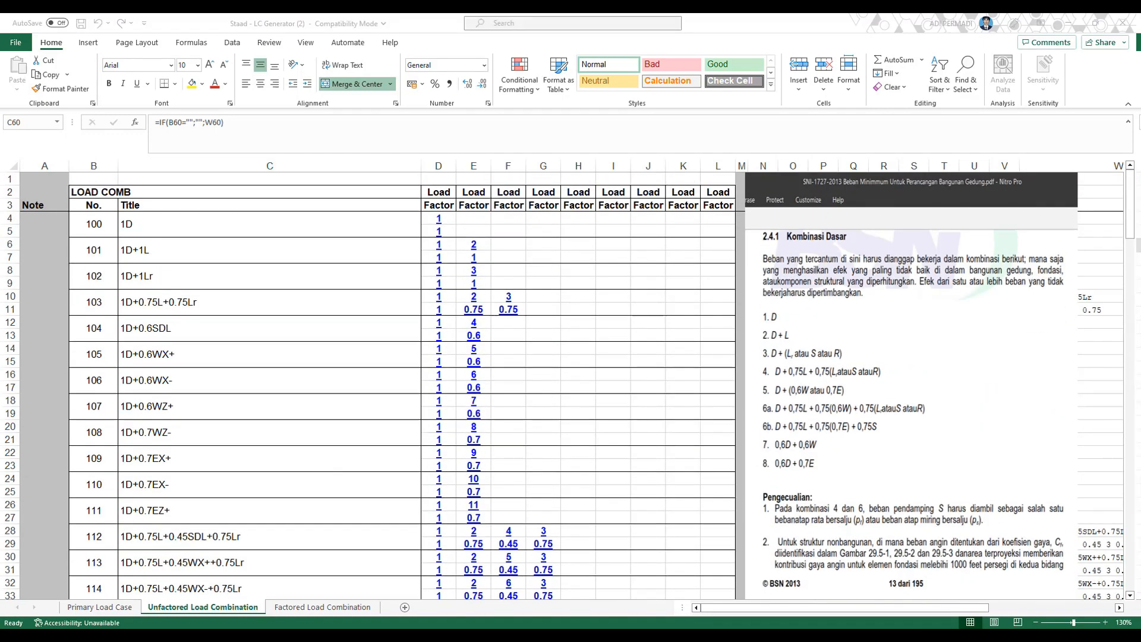
click(108, 607)
click(178, 609)
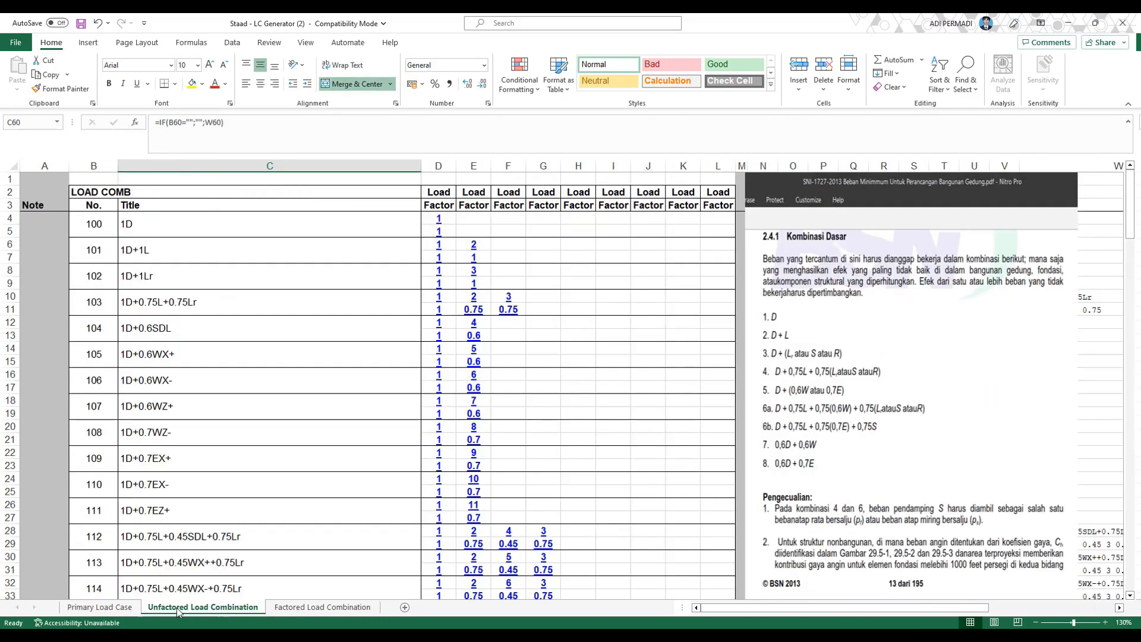
click(100, 607)
click(151, 261)
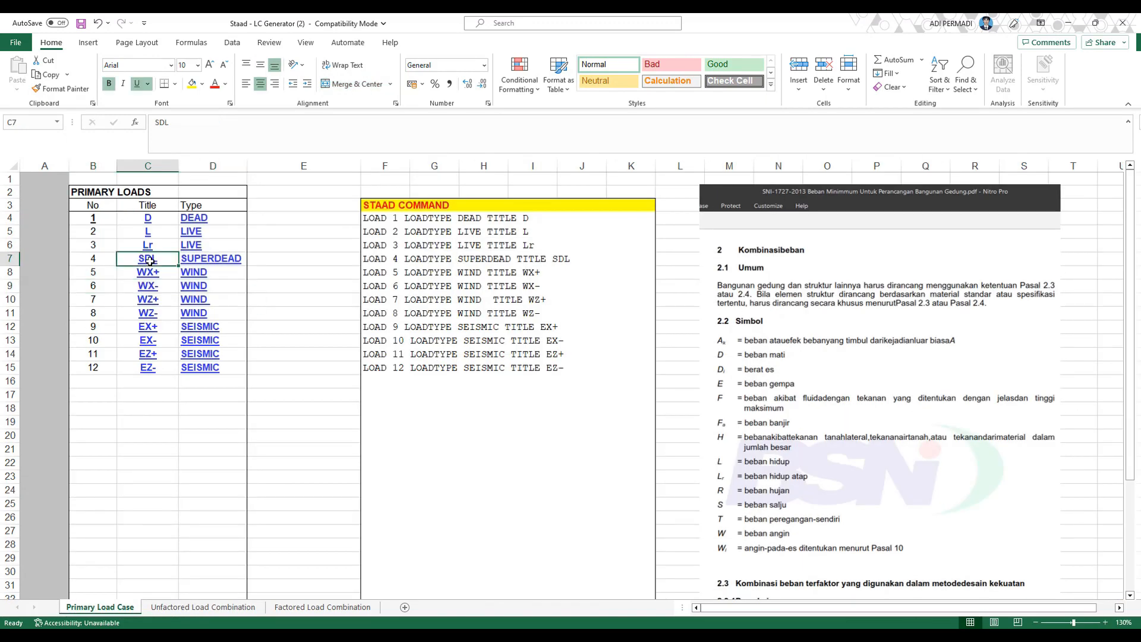
key(Delete)
click(196, 258)
key(ctrl+z)
shift+click(203, 257)
key(Delete)
Copy the wind and seismic load titles and types from C8:D15 up one row, starting at C7
drag(158, 271, 217, 270)
key(ctrl+shift+Down)
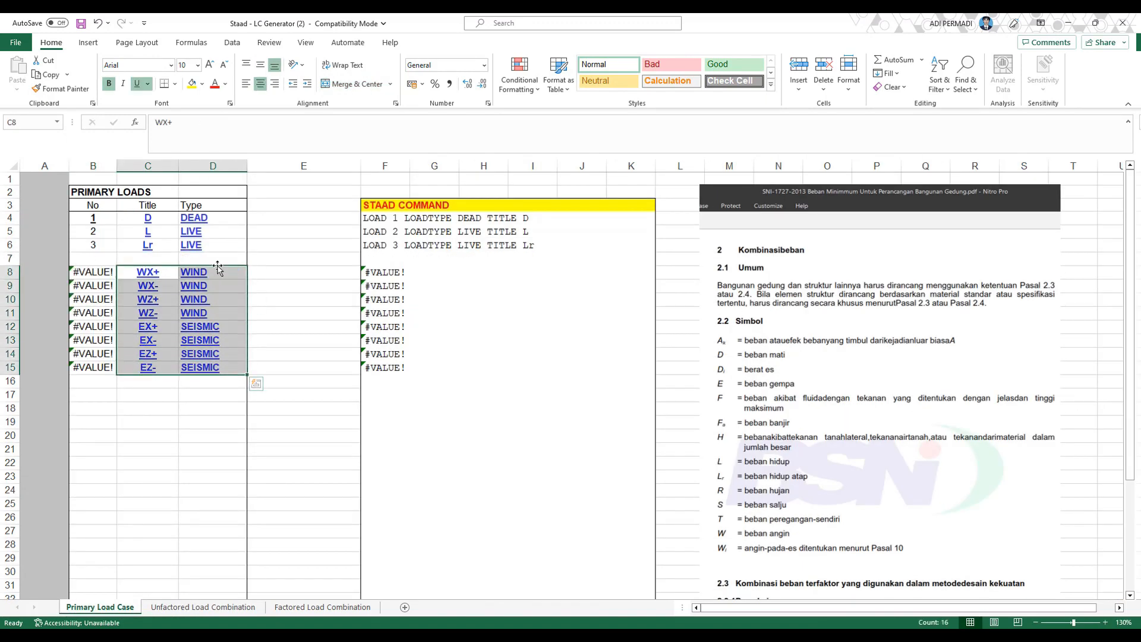
key(ctrl+c)
click(160, 258)
key(ctrl+v)
Enter primary load 12 in row 15 with title SDL and type SUPERDEAD
click(152, 369)
text(SDL)
key(Tab)
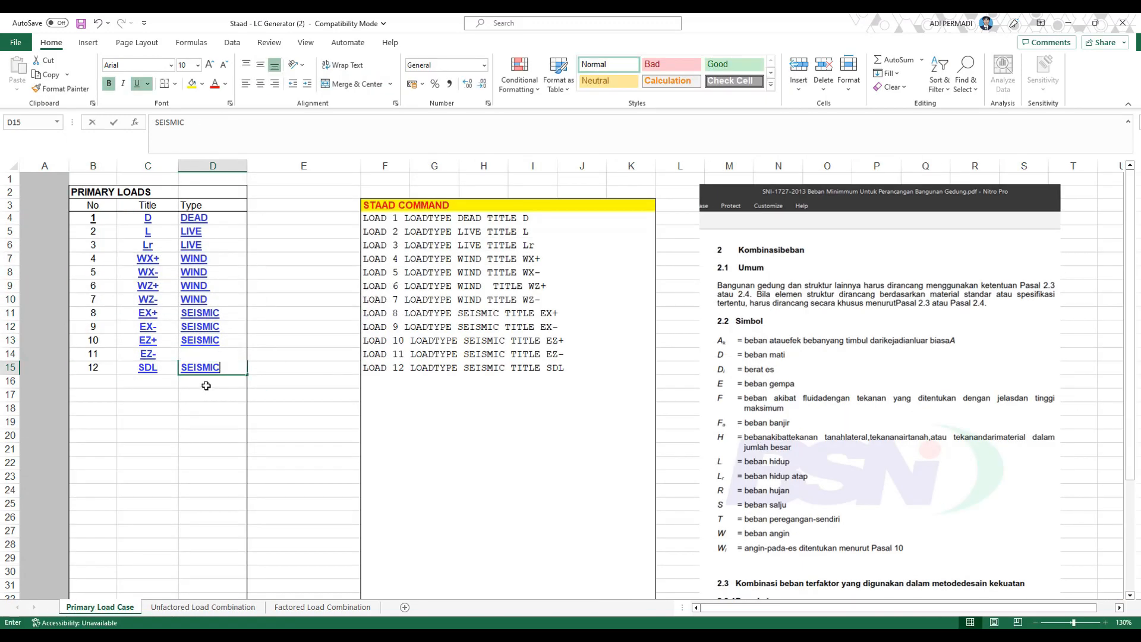
text(SUPERDEAD)
click(204, 397)
Review the unfactored combinations, and add load case 12 with factor 1 to combination 100 in E4:E5
key(ctrl+Page_Down)
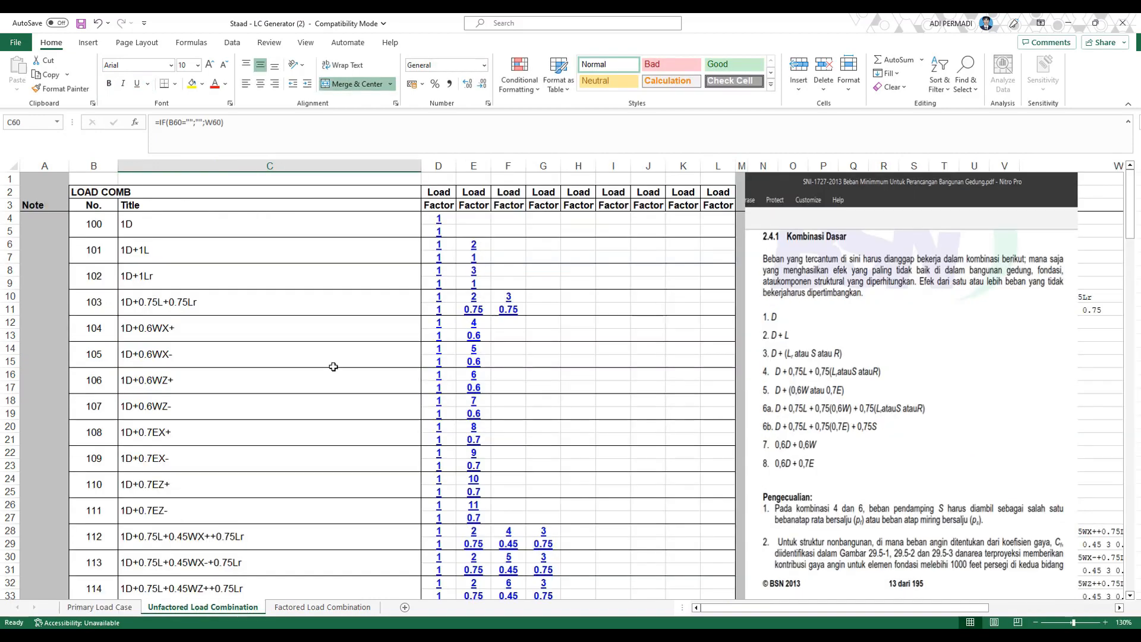
scroll(333, 367, down, 10)
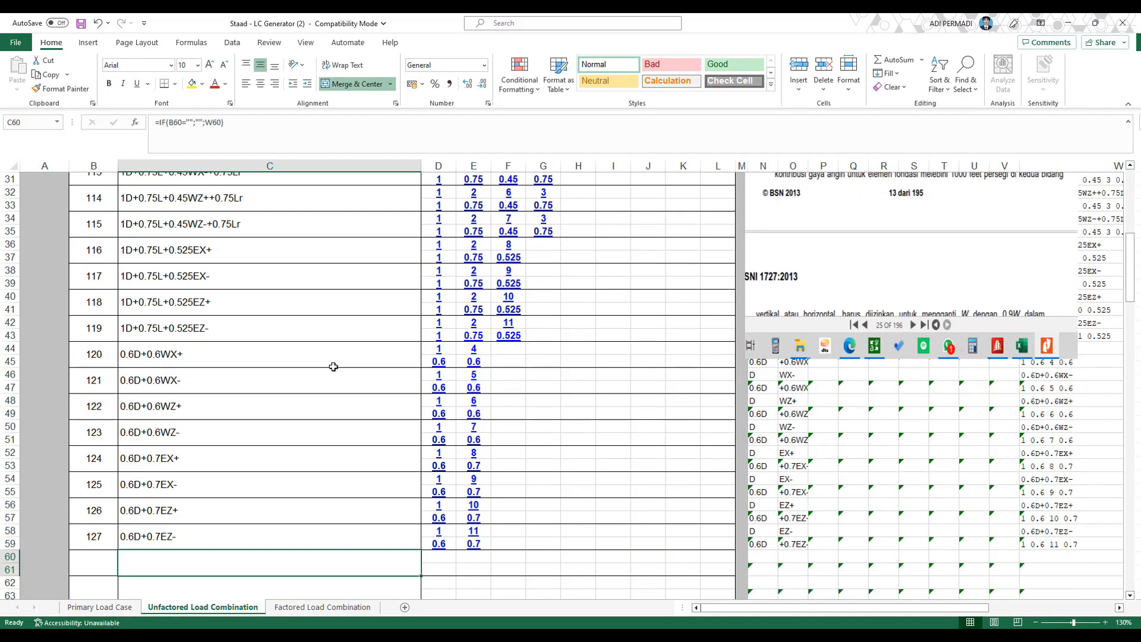
scroll(334, 367, up, 10)
click(100, 608)
click(164, 609)
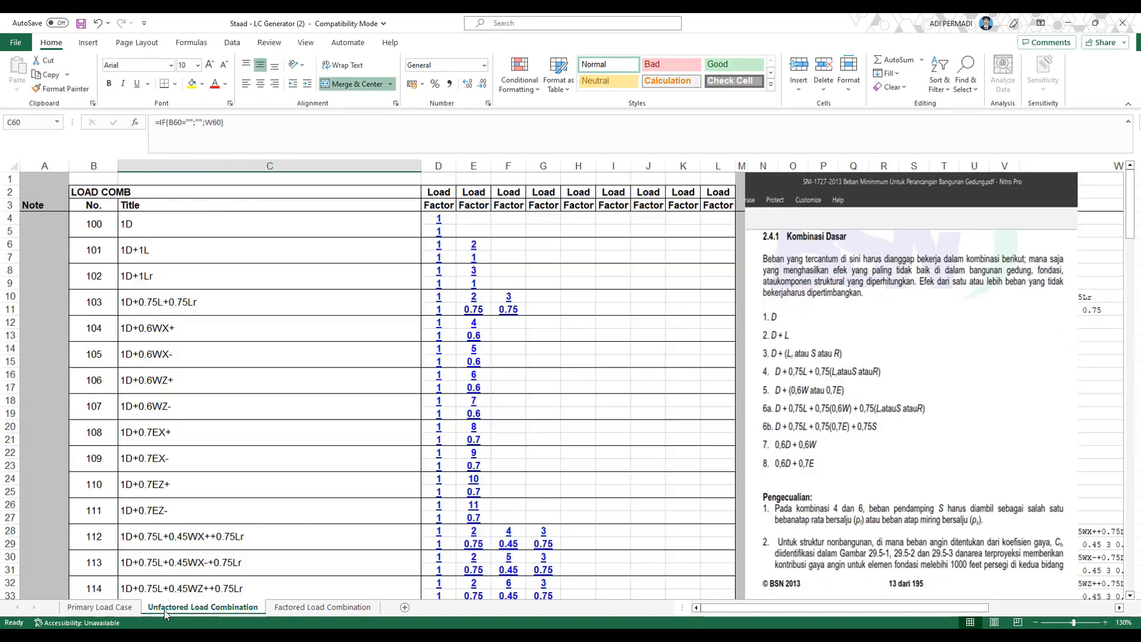
click(474, 220)
text(12)
key(Return)
text(1)
click(514, 245)
Copy the load case 12 and factor 1 pair from E4:E5 into the next free column of combinations 101 to 105
drag(489, 223, 485, 233)
key(ctrl+c)
click(508, 244)
key(ctrl+v)
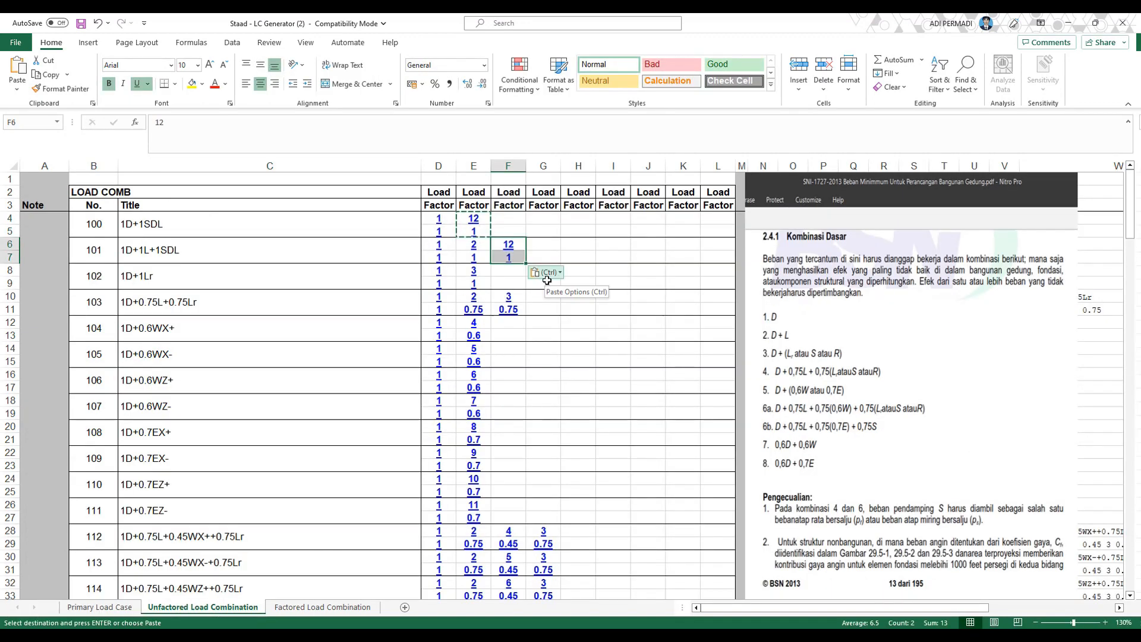
click(508, 270)
key(ctrl+v)
click(527, 295)
key(ctrl+v)
click(512, 323)
key(ctrl+v)
click(508, 349)
key(ctrl+v)
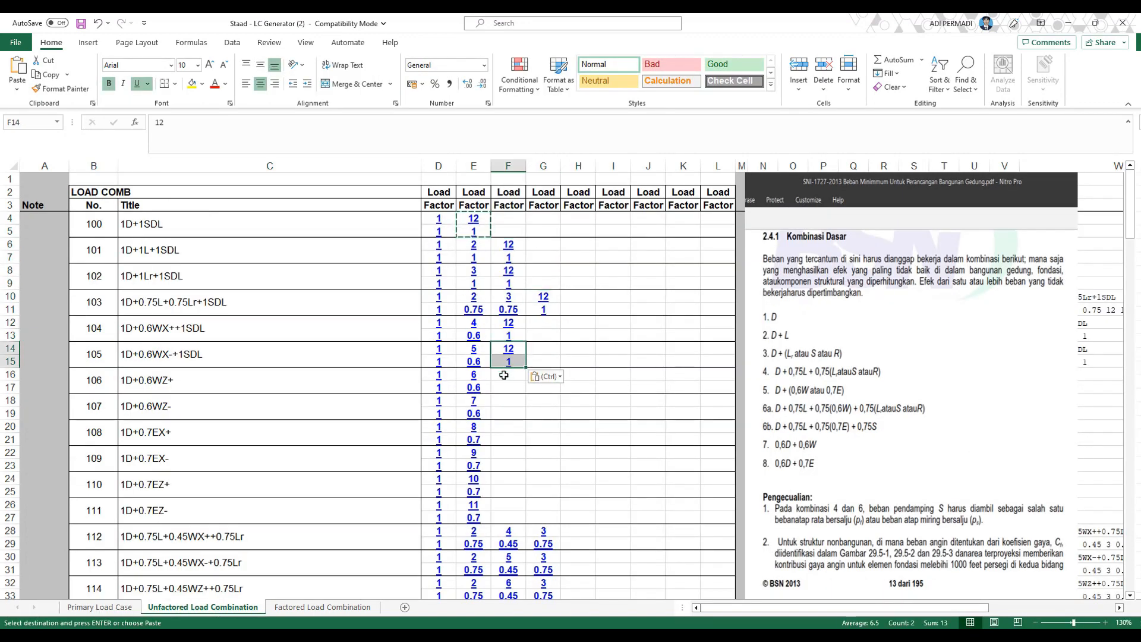
Paste the load case 12 and factor 1 pair into column F for combinations 106 to 111
click(505, 375)
key(ctrl+v)
scroll(505, 373, down, 1)
click(508, 322)
key(ctrl+v)
click(508, 348)
key(ctrl+v)
Paste the load case 12 and factor 1 pair into column H for combinations 112 to 115 and column G for 116 to 119
scroll(509, 349, down, 2)
click(578, 298)
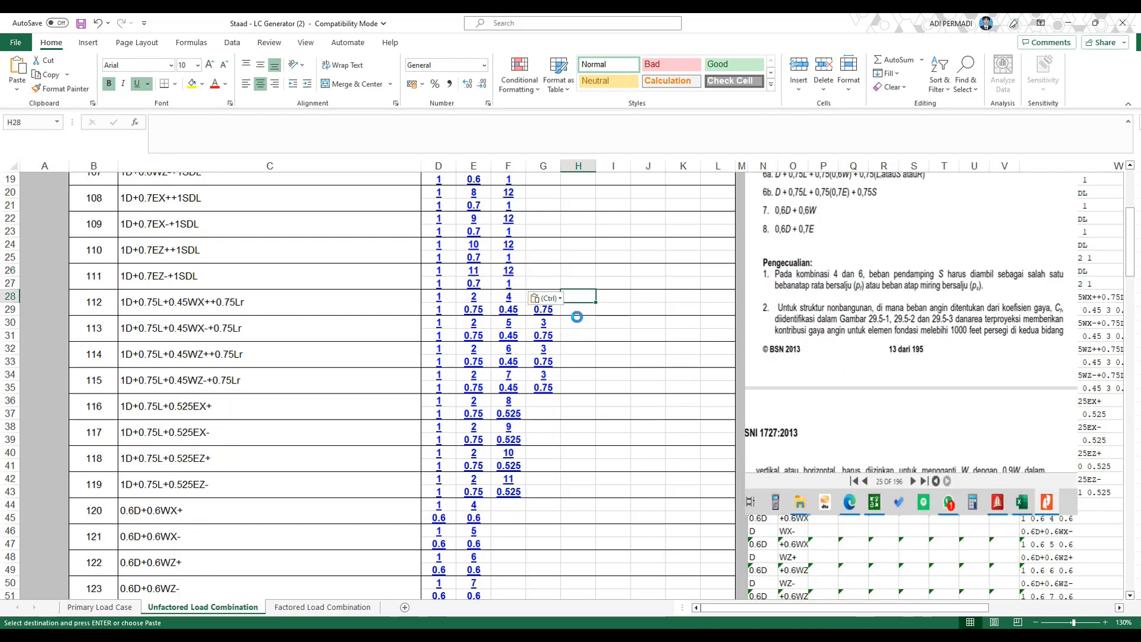
key(ctrl+v)
click(578, 323)
click(542, 388)
key(ctrl+v)
click(540, 414)
key(ctrl+v)
click(540, 440)
key(ctrl+v)
Paste the load case 12 and factor 1 pair into column F for combinations 120 to 127, and open the Factored Load Combination sheet
scroll(537, 437, down, 3)
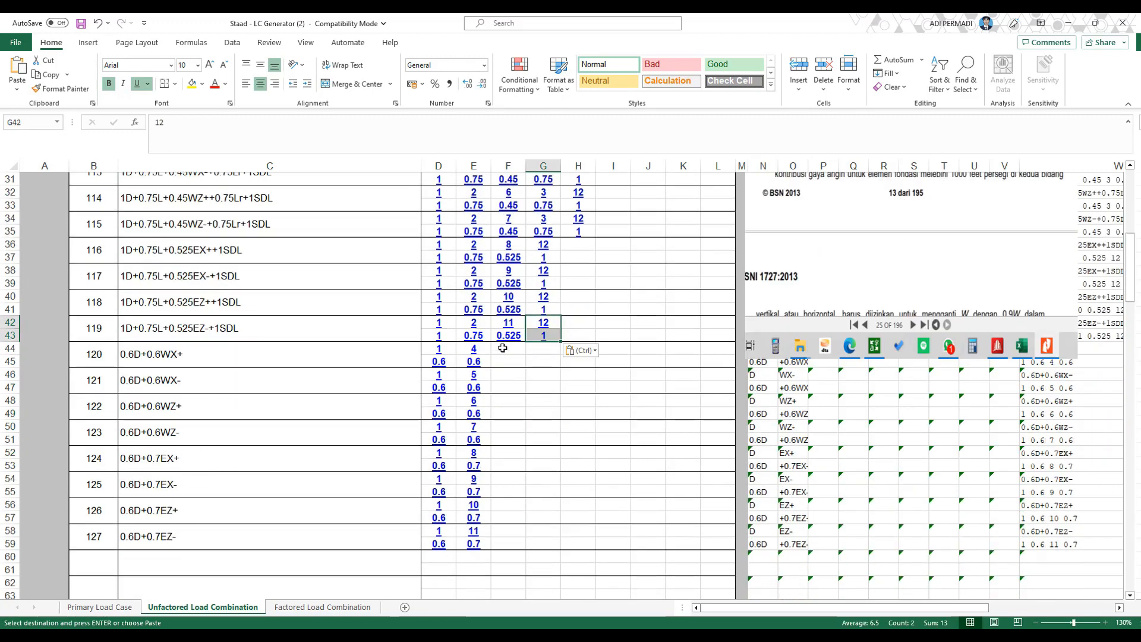
click(504, 349)
click(510, 478)
key(ctrl+v)
click(508, 505)
key(ctrl+v)
click(508, 531)
key(ctrl+v)
click(535, 426)
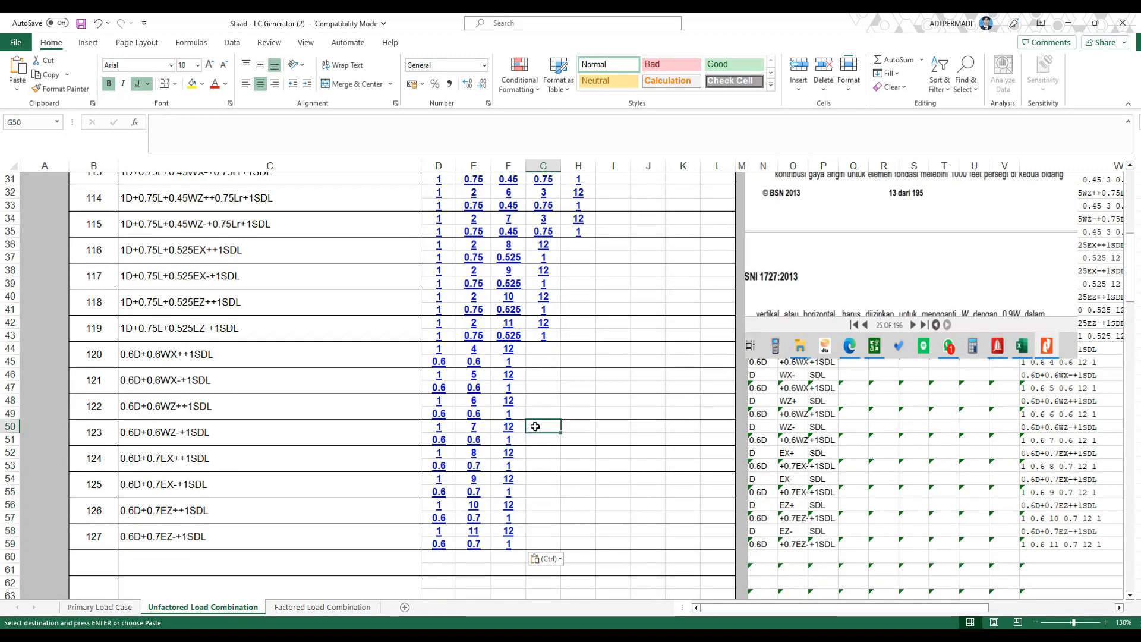
click(322, 607)
Switch to Notepad, write "SAMA JUGA UNTUK YG KONDISI KOMBINASI ULTIMIT KAYA CARA SEBELUMNYA", and clear the note
key(alt+Tab)
text(SAMA JUGA )
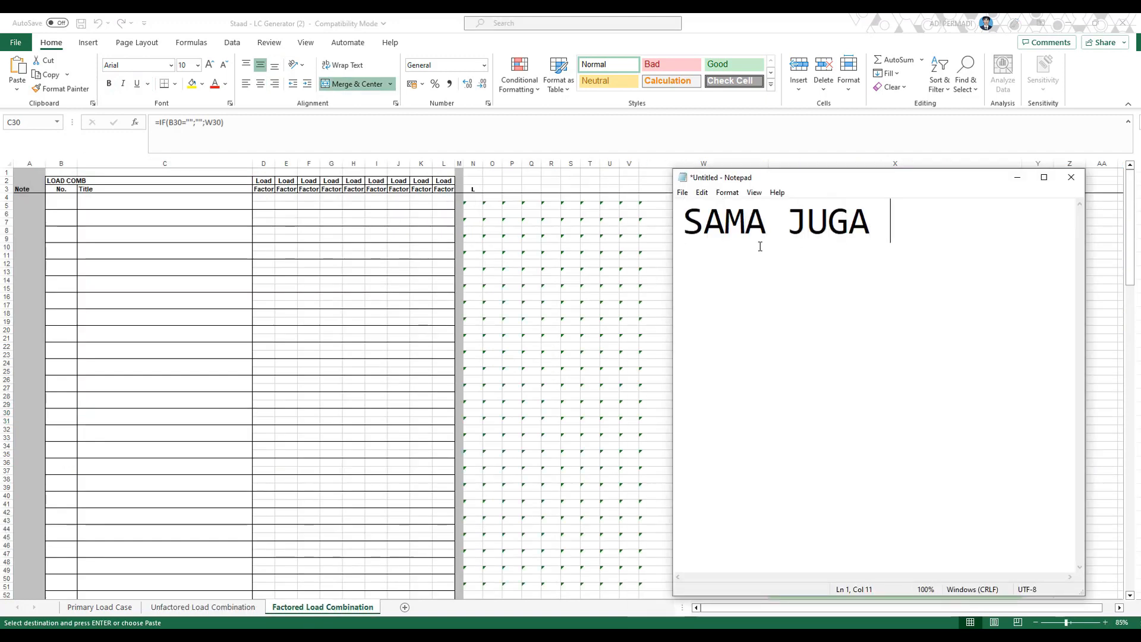
text(UNTUK YG KONDISI KOMBINASI U)
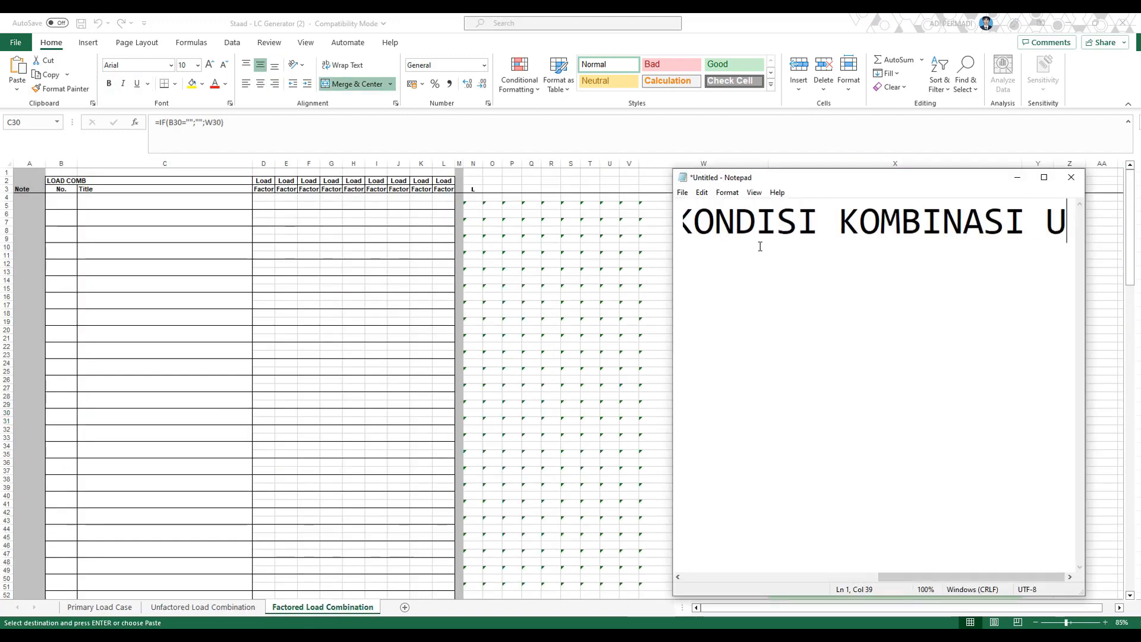
text(LTIMIT KAYA CARA SEBELUMNYA)
key(ctrl+a)
key(BackSpace)
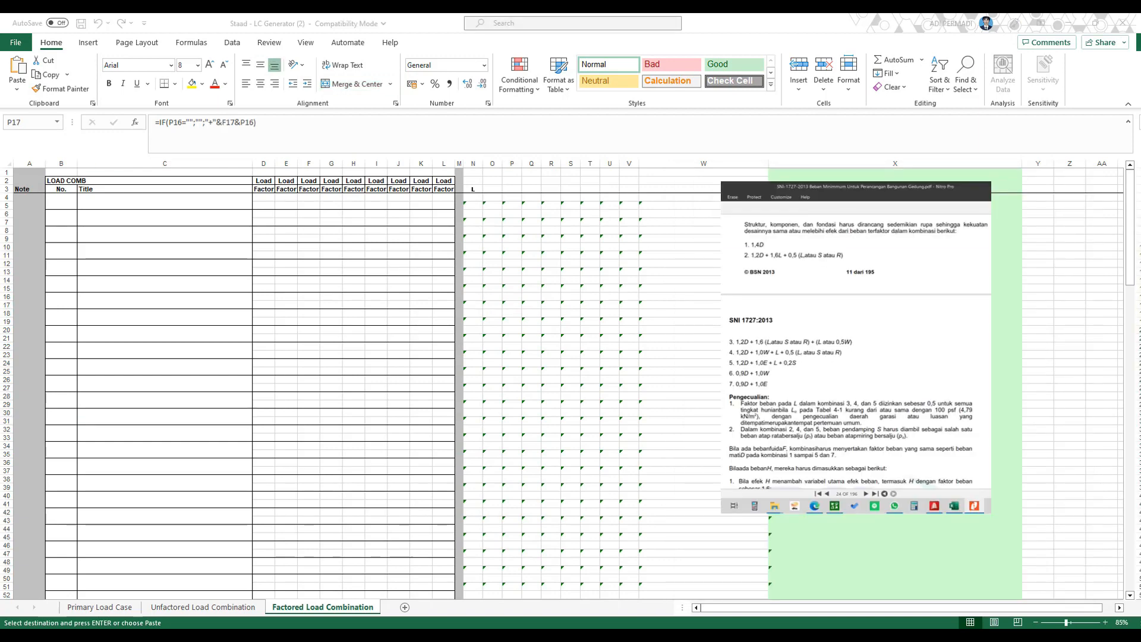
Paste the prepared factored load cases and factors at D4 of the Factored Load Combination sheet, and number the combinations 200 to 217 in column B
click(264, 199)
key(ctrl+v)
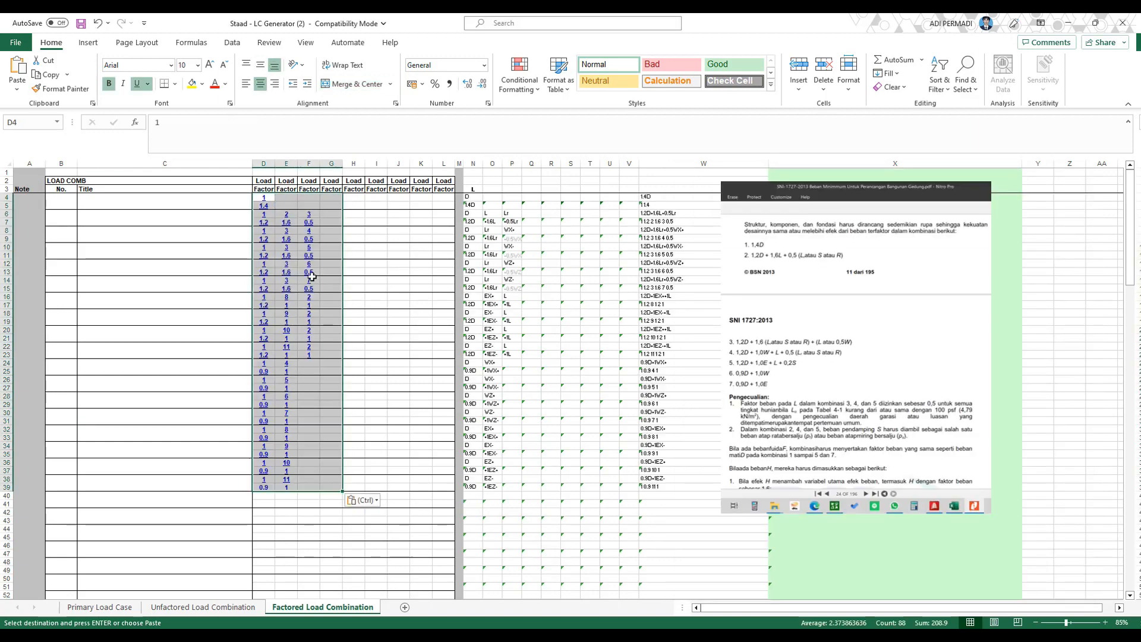
click(63, 201)
text(200)
key(Return)
click(64, 202)
drag(77, 209, 76, 483)
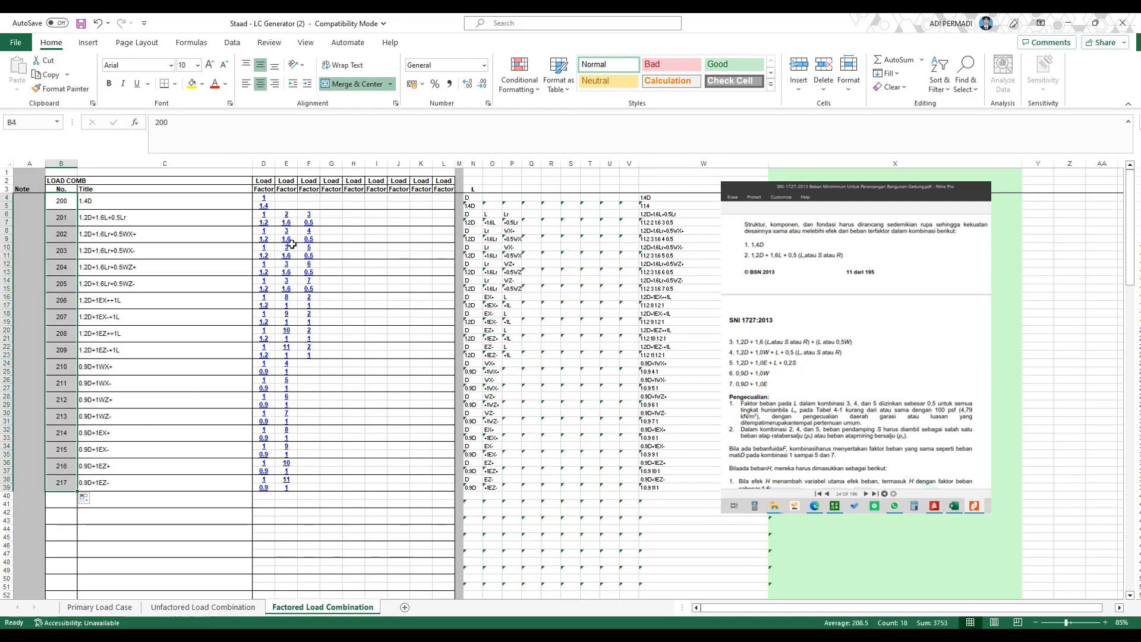
Add load case 12 with factor 1.4 to combination 200 in E4:E5 and with factor 1.2 to combination 201 in G6:G7
click(285, 198)
scroll(285, 199, up, 3)
middle_click(272, 315)
text(12)
key(Return)
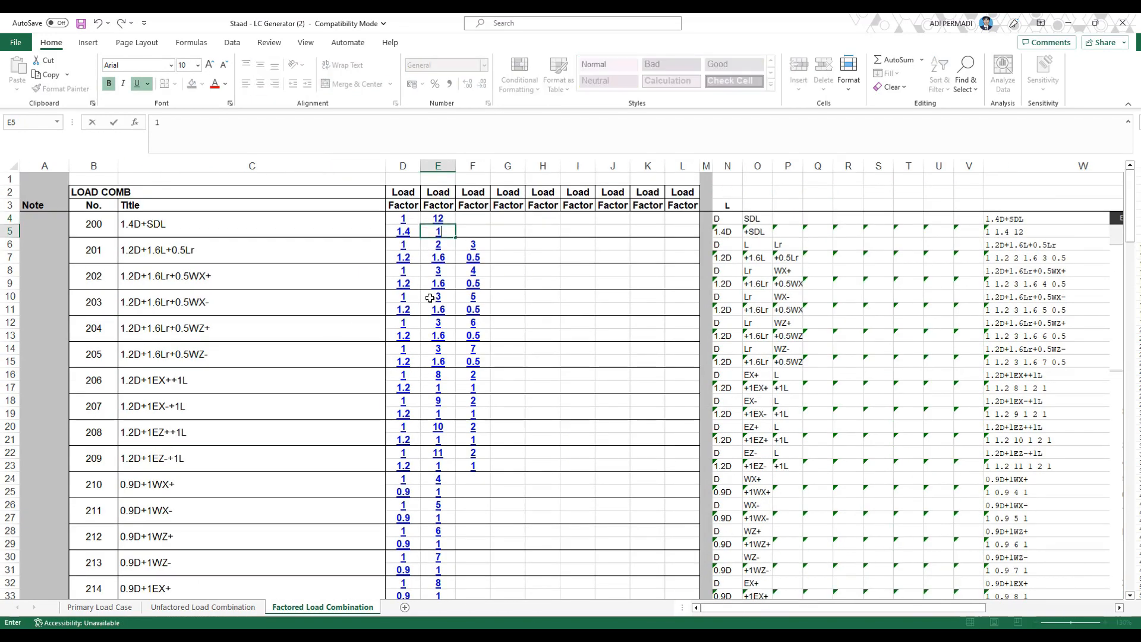
click(497, 245)
text(12)
key(Return)
Copy the load case 12 and factor 1.2 pair from G6:G7 into column G for combinations 202 to 209
drag(497, 246, 502, 257)
key(ctrl+c)
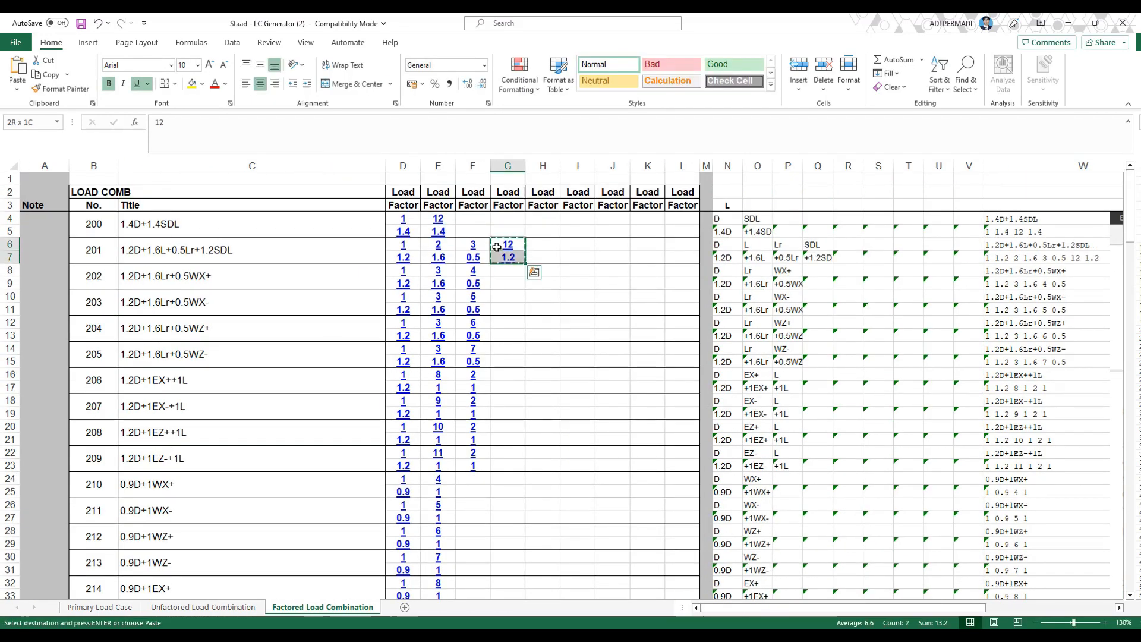
click(505, 272)
key(ctrl+v)
click(507, 297)
key(ctrl+v)
click(508, 324)
key(ctrl+v)
click(508, 427)
key(ctrl+v)
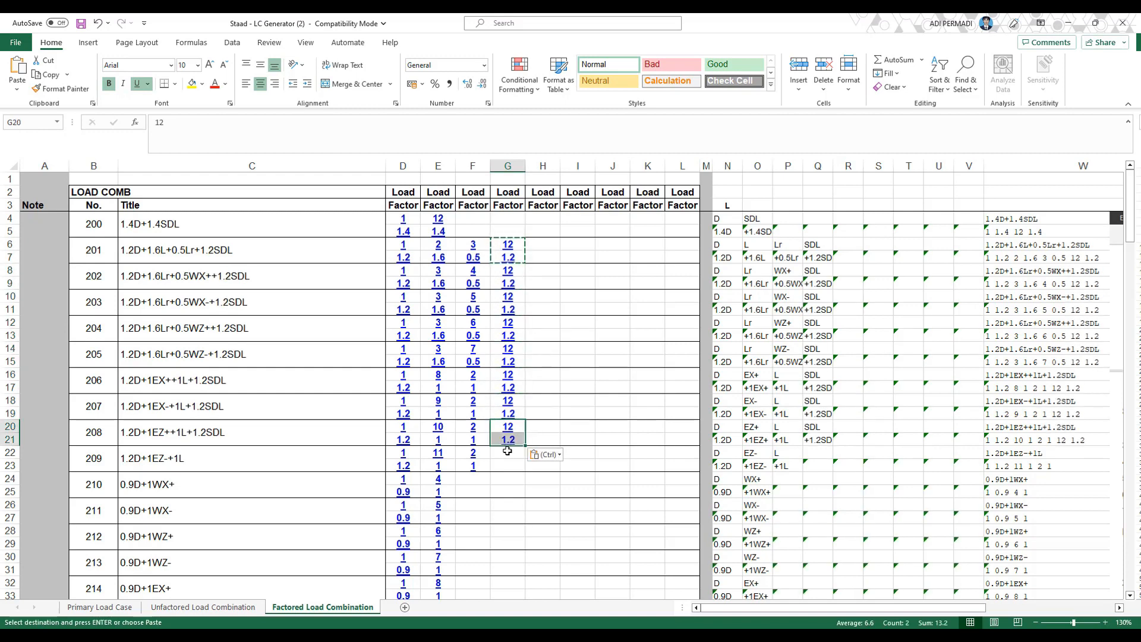
click(508, 453)
key(ctrl+v)
Add load case 12 with factor 0.9 to combination 210 in F24:F25
scroll(509, 455, down, 1)
click(475, 441)
text(12)
key(Return)
text(0.9)
key(Return)
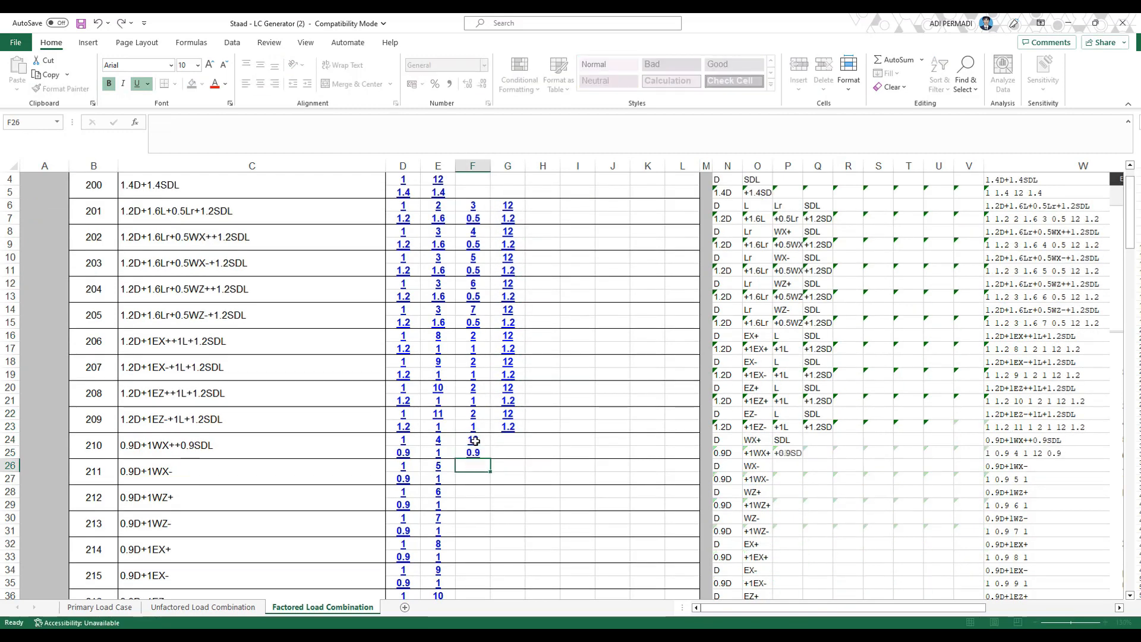
Copy the load case 12 and factor 0.9 pair from F24:F25 into column F for combinations 211 to 217
drag(471, 439, 472, 453)
key(ctrl+c)
click(471, 466)
key(ctrl+v)
click(465, 455)
key(ctrl+v)
click(468, 480)
key(ctrl+v)
click(474, 507)
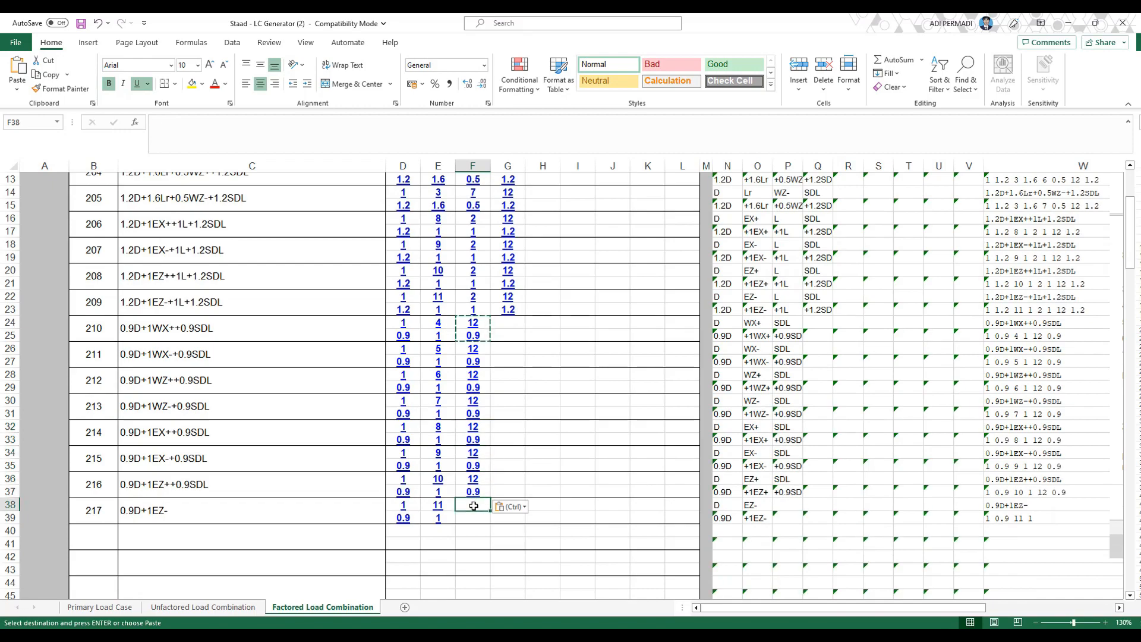
key(ctrl+v)
key(Escape)
On the Unfactored Load Combination sheet, move the SNI reference picture over columns D to M, clear of the generated text in column W
scroll(454, 390, down, 3)
scroll(402, 452, up, 8)
drag(872, 367, 571, 397)
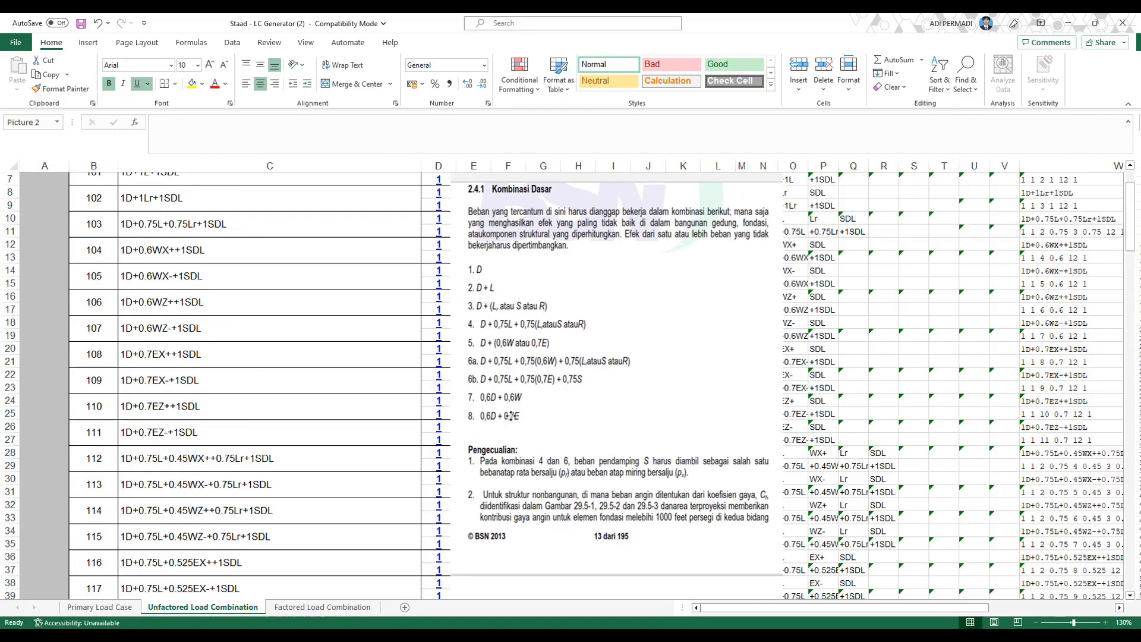
drag(844, 608, 948, 605)
scroll(874, 404, down, 1)
scroll(873, 405, up, 2)
Switch to Notepad, write the note "YG KITA COPY KE STAADNYA ADALAH YG DIDALAM KOTAK HIJAU" and move its window off the green STAAD column
key(alt+Tab)
text(YG)
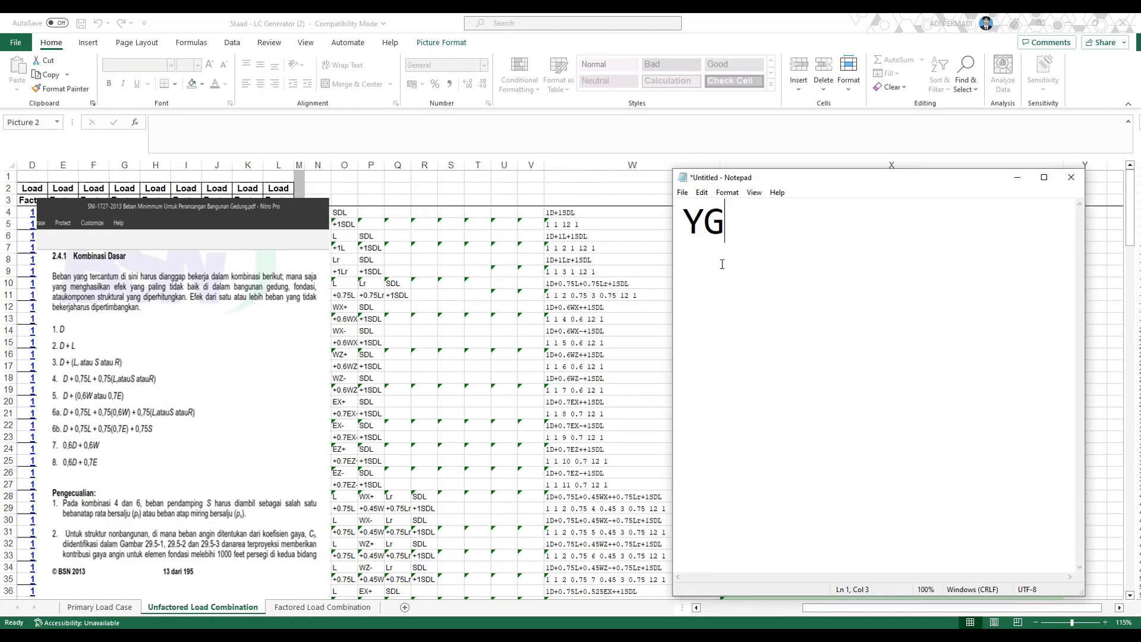
text( KITA COPY KE STAADNYA ADALAH )
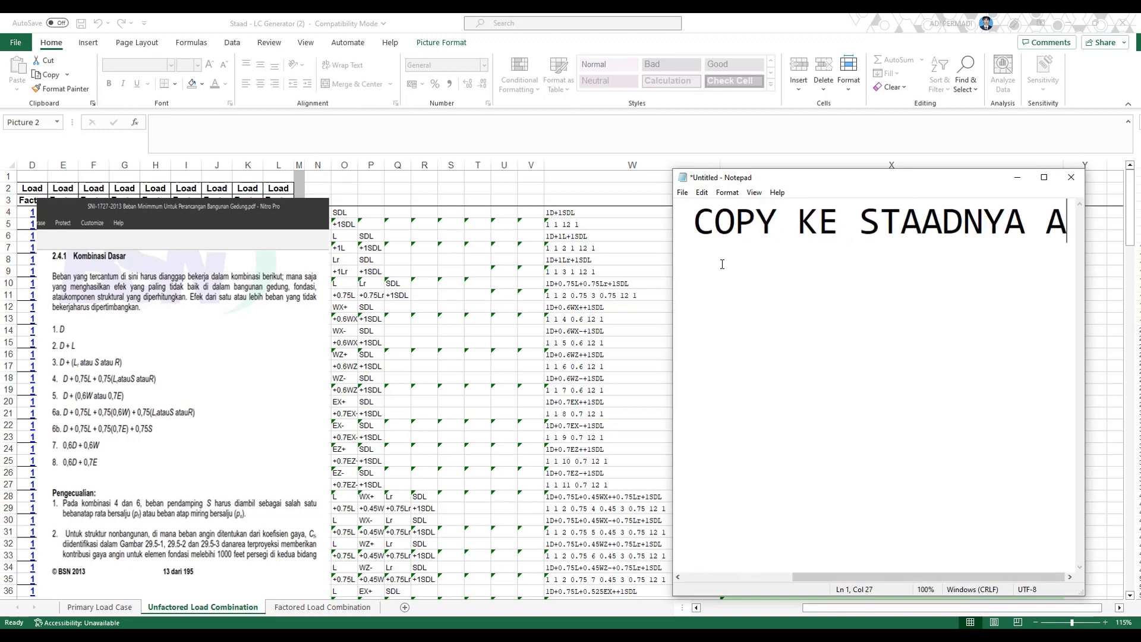
text(YG DIDALA)
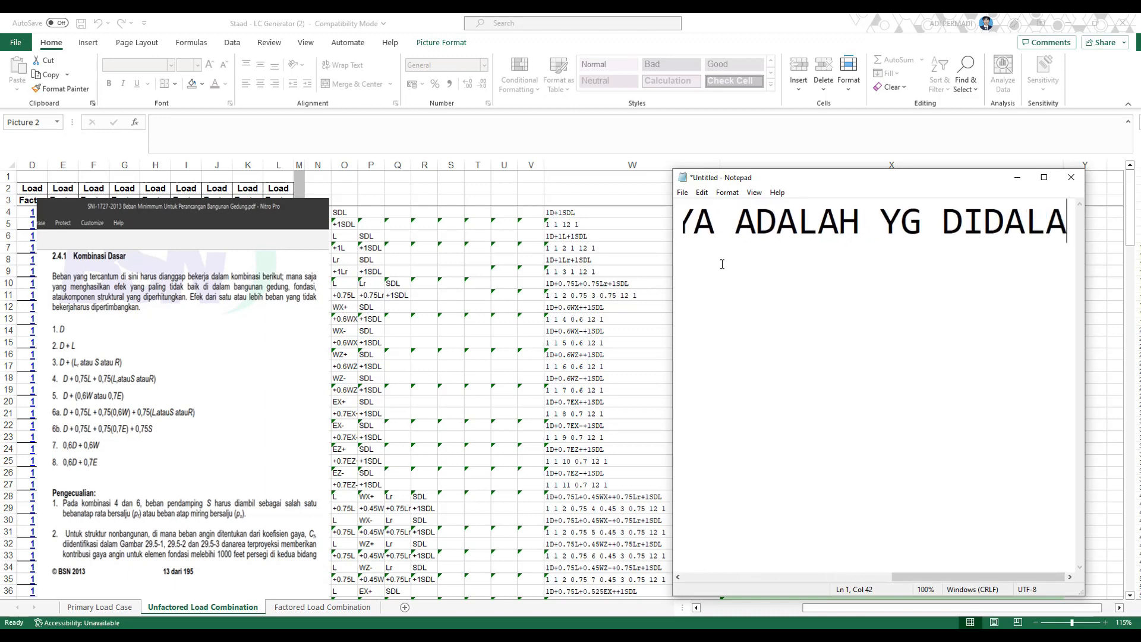
text(M KOTAK HIJAU)
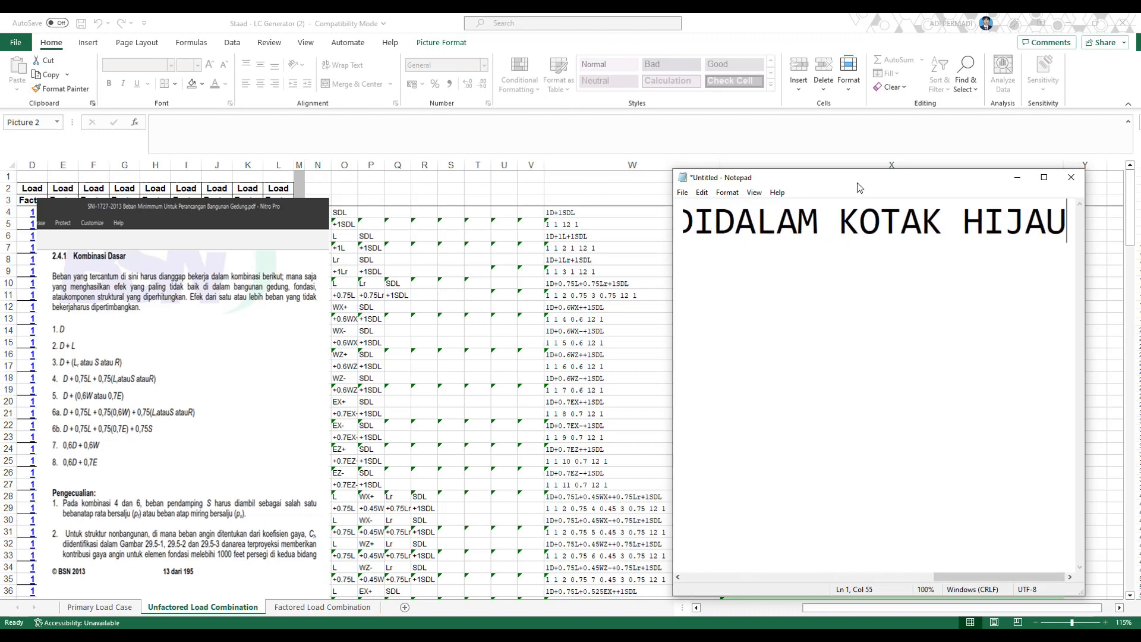
drag(857, 187, 327, 205)
Try to draw a shape around the green STAAD command column X on the Unfactored Load Combination sheet
click(360, 63)
click(88, 42)
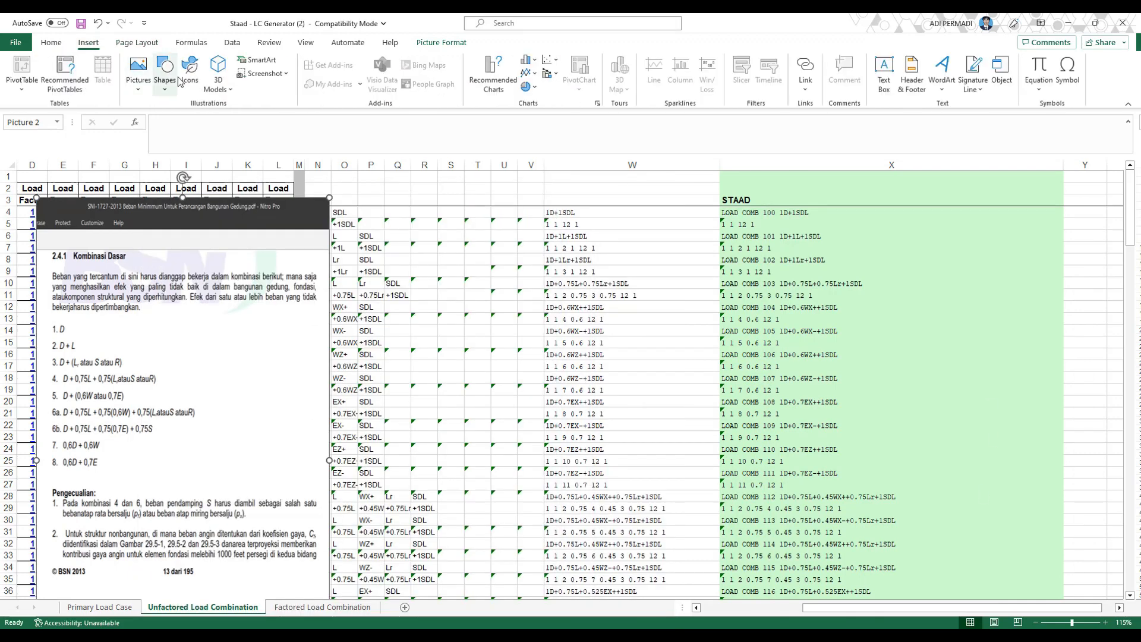
click(165, 75)
click(206, 121)
mouse_move(708, 171)
mouse_down()
mouse_move(1034, 594)
mouse_move(1053, 597)
mouse_up()
drag(713, 263, 703, 272)
key(Escape)
Replace the Notepad text with "SEKARANG KITA INPUT KE STAADPRO NYA" and clear it again
key(alt+Tab)
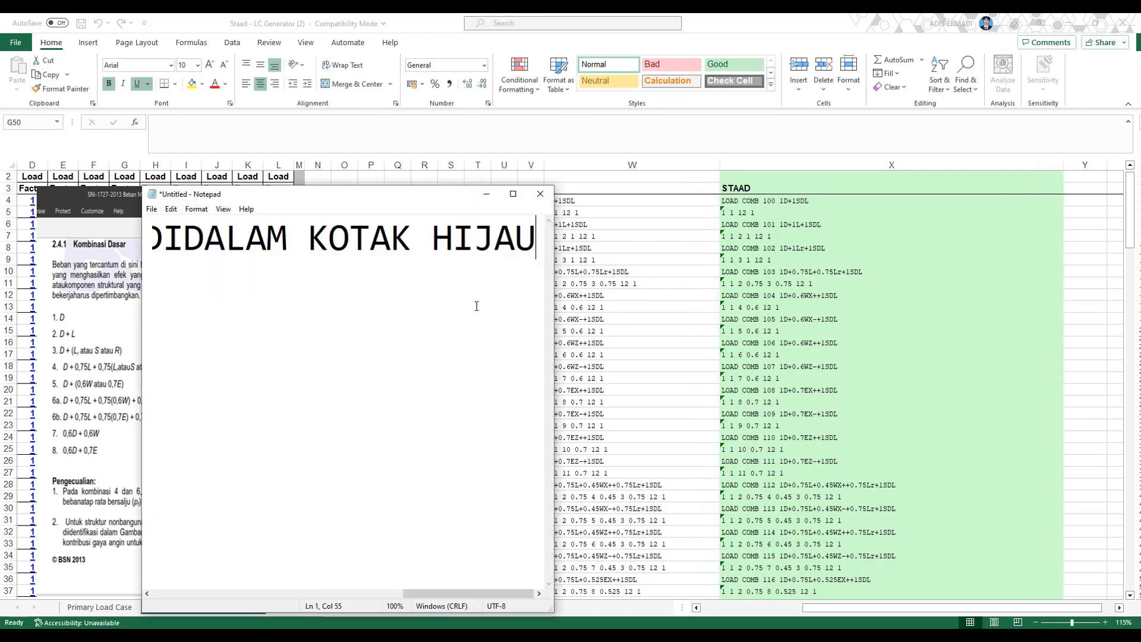
key(ctrl+a)
text(SKARANG )
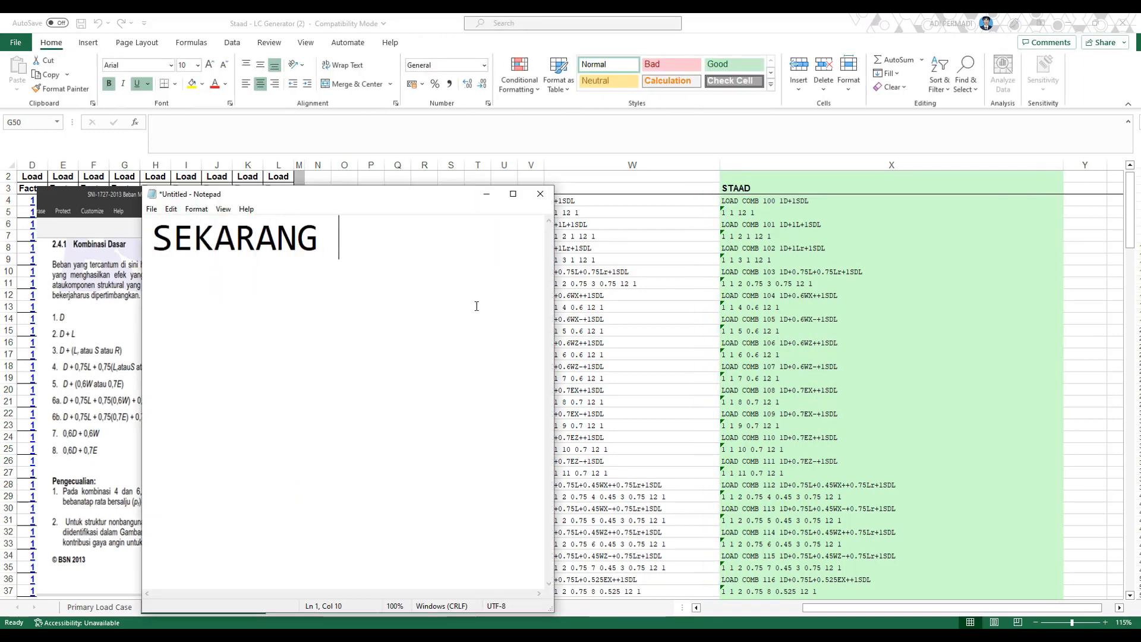
text(KITA INPUT KE )
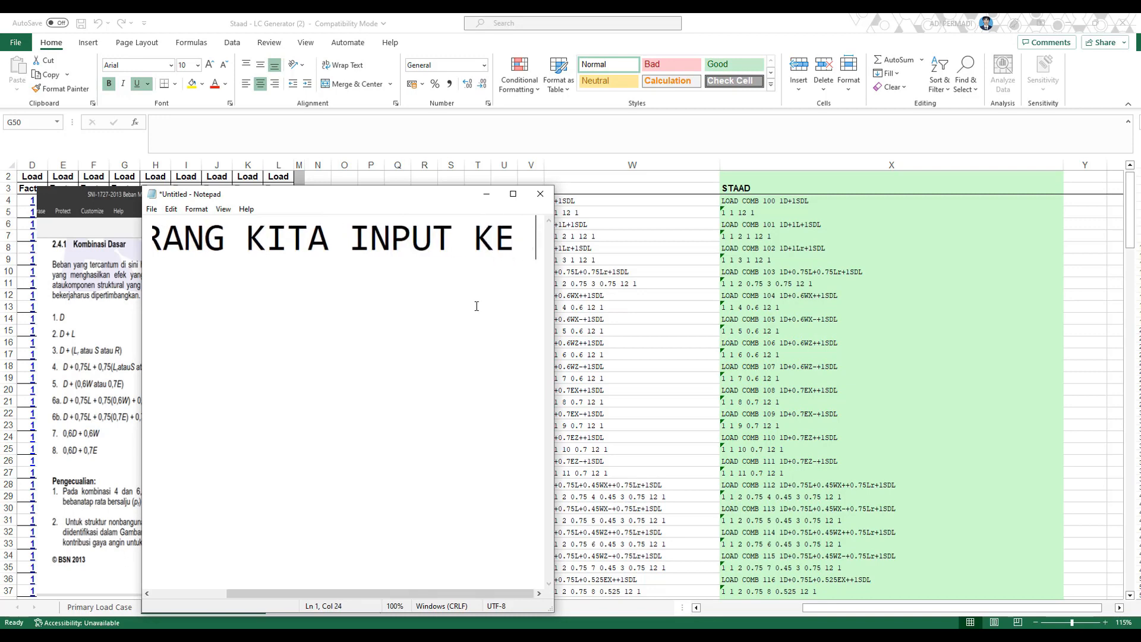
text(STAADPRO NYA)
key(ctrl+a)
key(BackSpace)
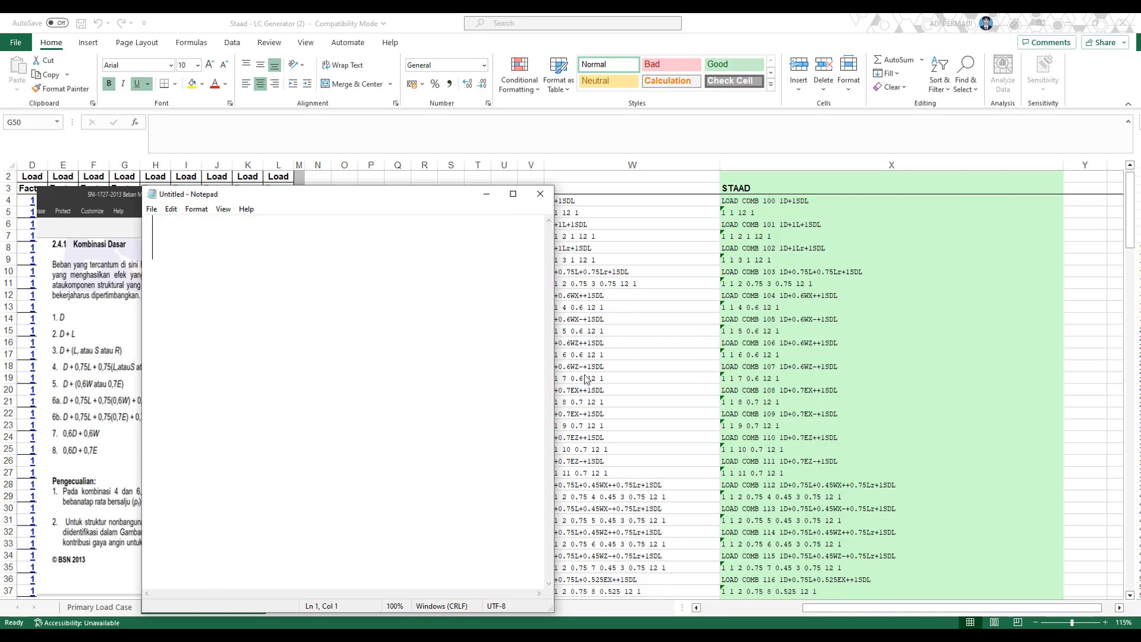
Bring up the STAAD.Pro model and write the note "BUKA COMMAND FILE NYA" in Notepad over it
key(alt+Tab)
key(alt+Tab)
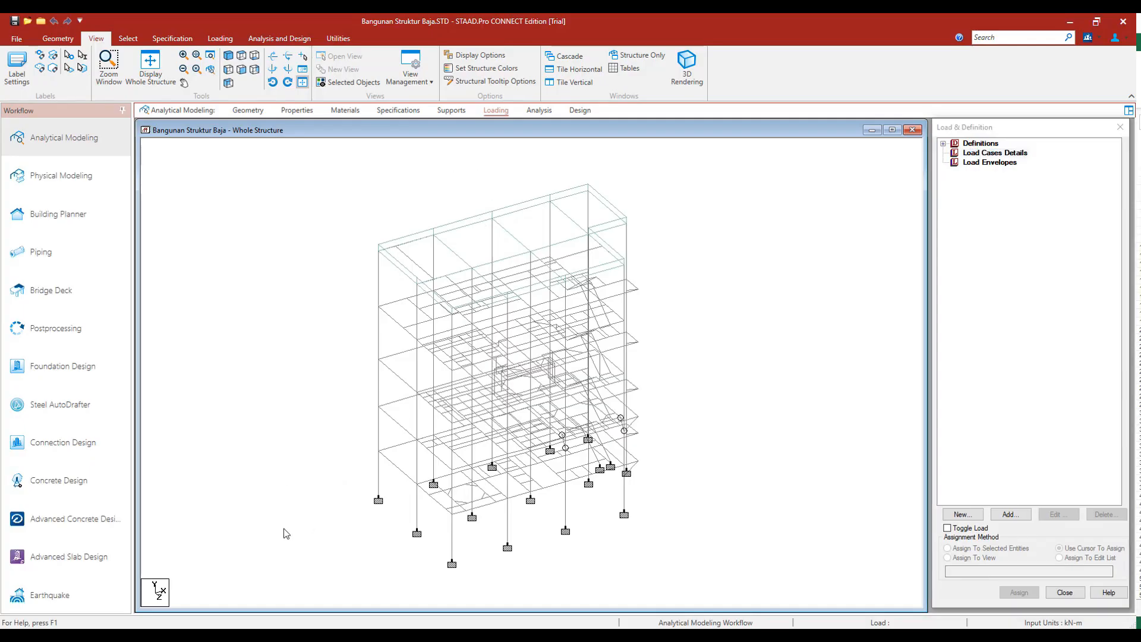
key(alt+Tab)
text(BUKA COMMAND FILE NYA)
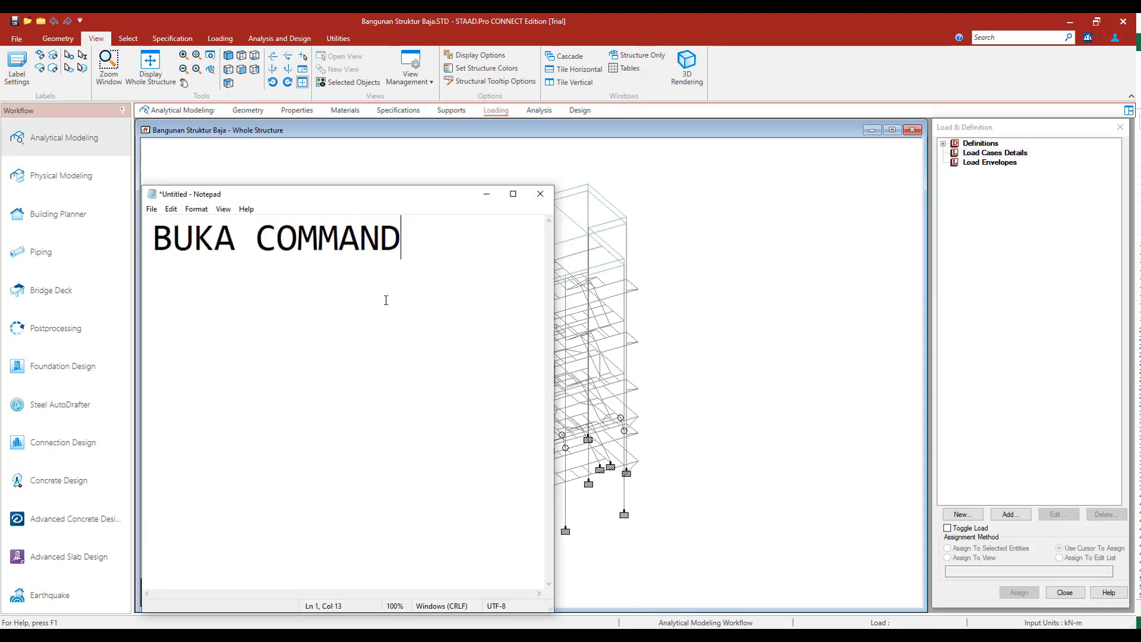
Open the command file of the Bangunan Struktur Baja model in the STAAD.Pro editor
click(564, 167)
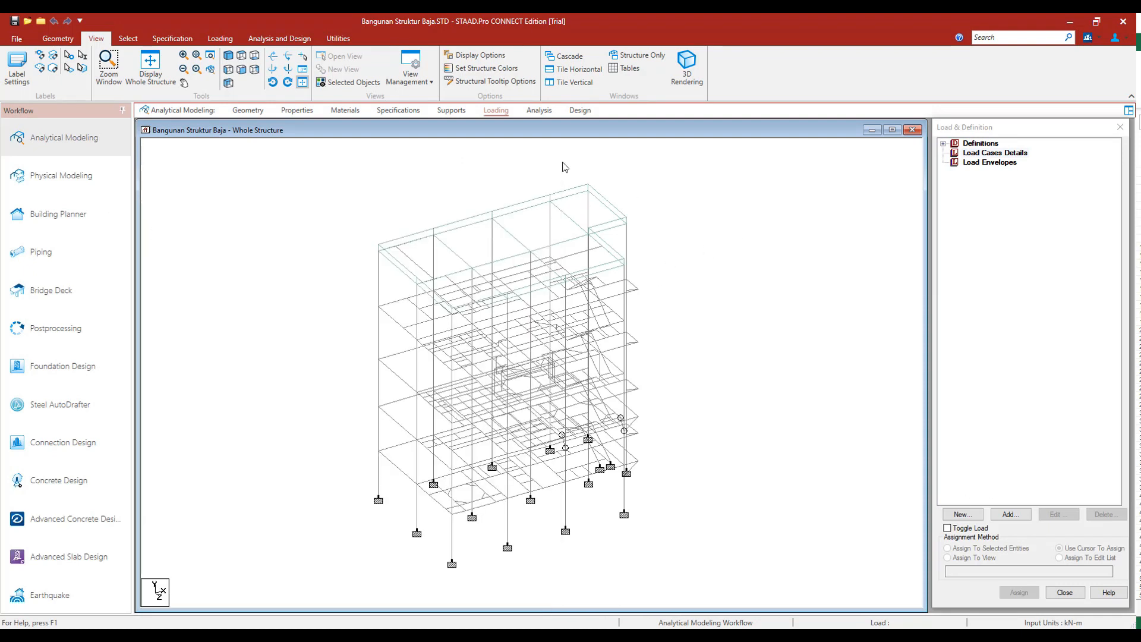
click(336, 39)
click(314, 78)
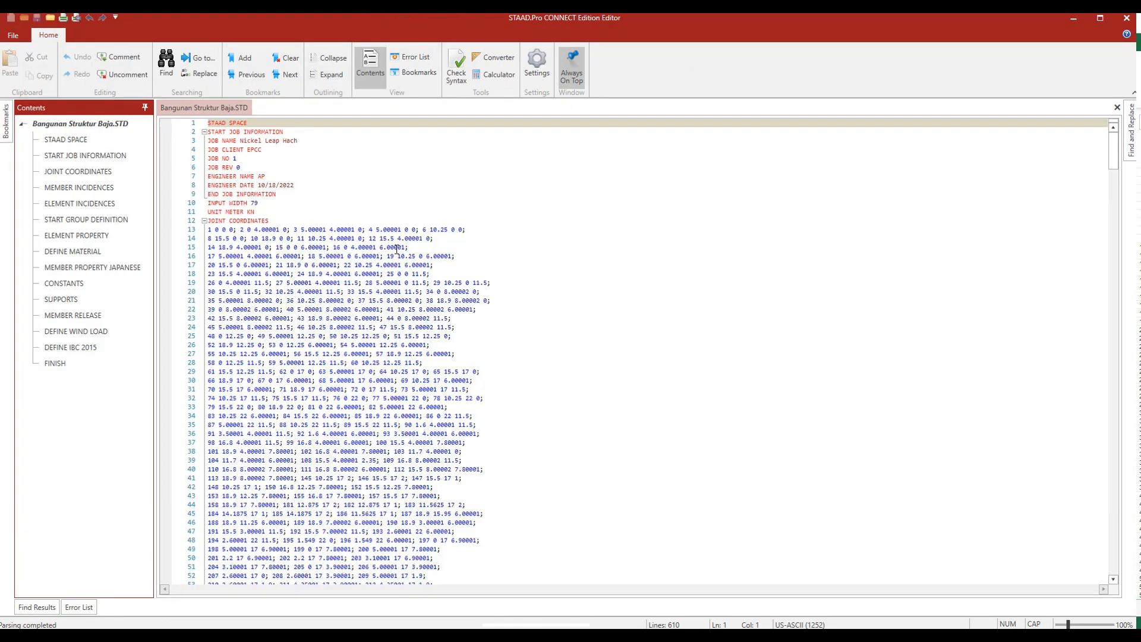
Collapse all command blocks from JOINT COORDINATES through DEFINE IBC 2015 in the command file
click(204, 220)
click(204, 230)
click(205, 238)
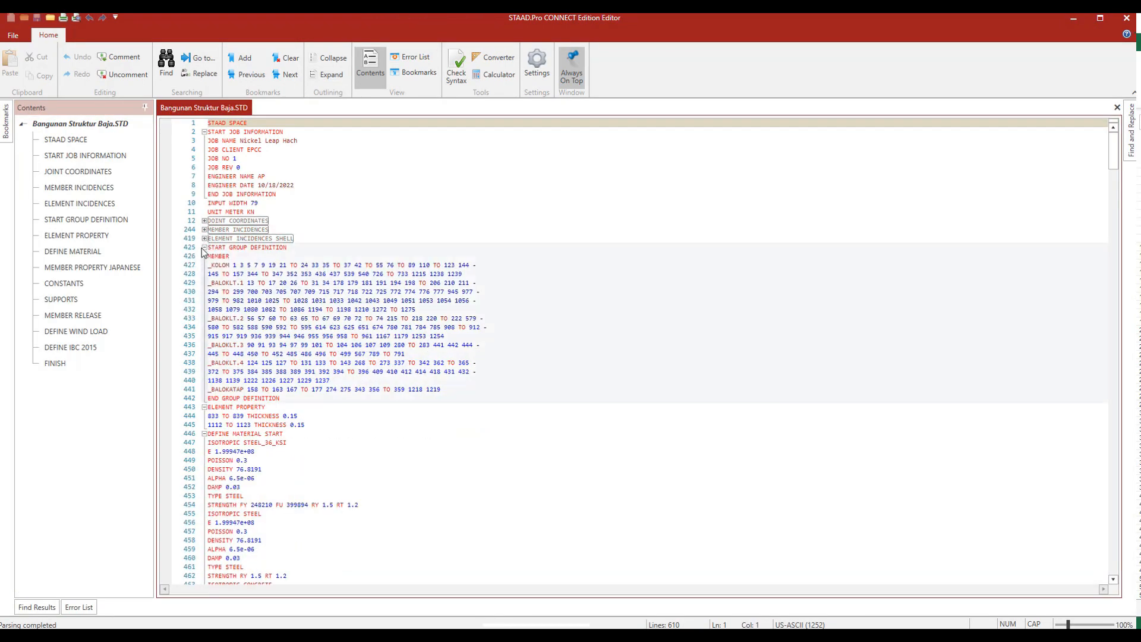
click(205, 247)
click(204, 283)
click(204, 256)
click(204, 274)
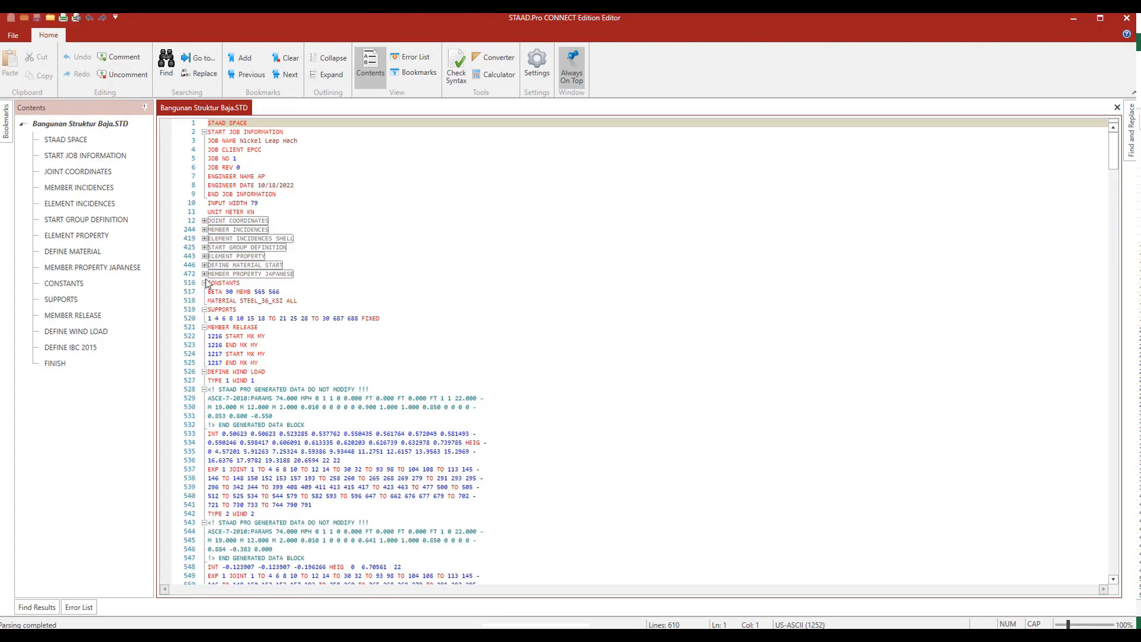
click(204, 283)
click(204, 292)
click(205, 301)
click(205, 309)
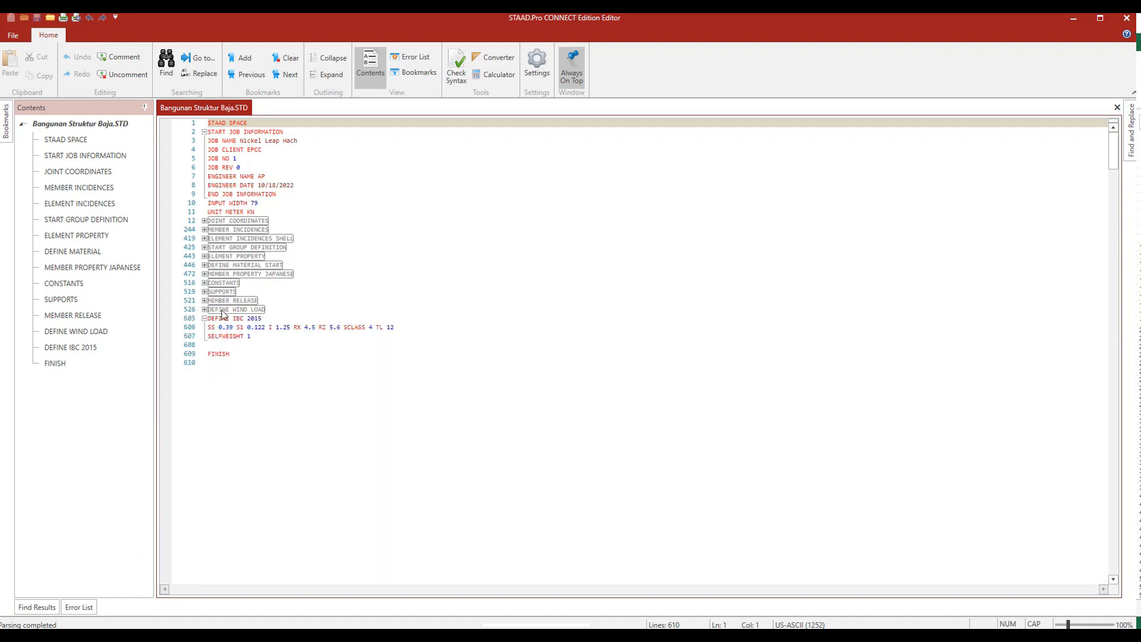
click(204, 318)
Insert the comment line "*****LOAD CASE*****" on the blank line between DEFINE IBC 2015 and FINISH
click(220, 329)
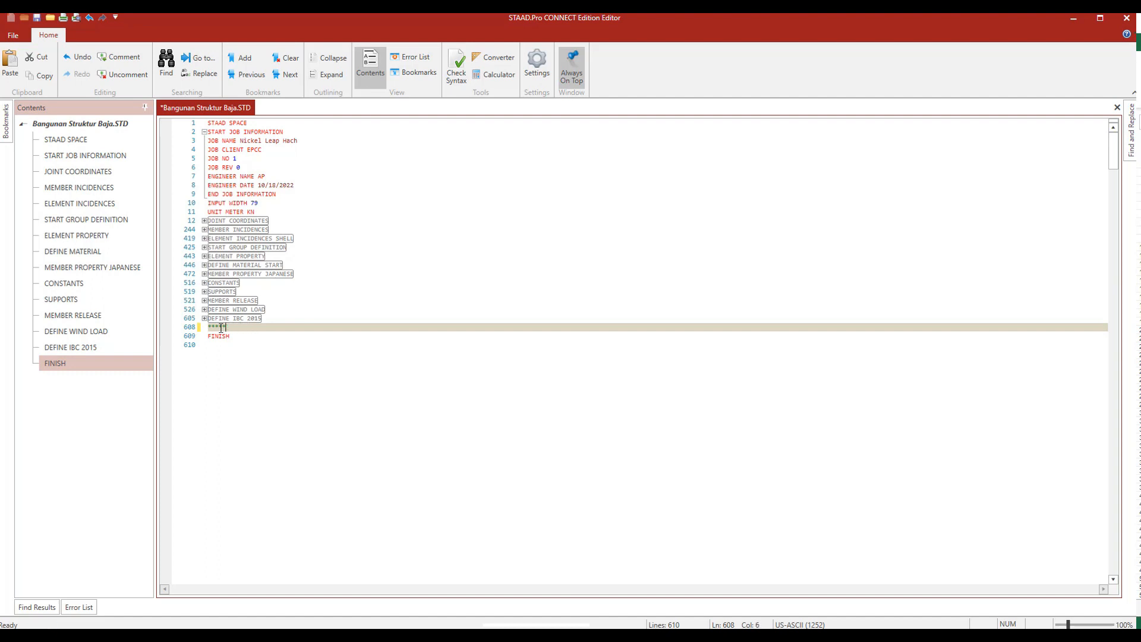
text(****LOAD CASE*****)
key(Return)
Replace the Notepad text with "PERTAMA COPY DULU LOAD CASE NYA" and return to the STAAD.Pro editor
key(alt+Tab)
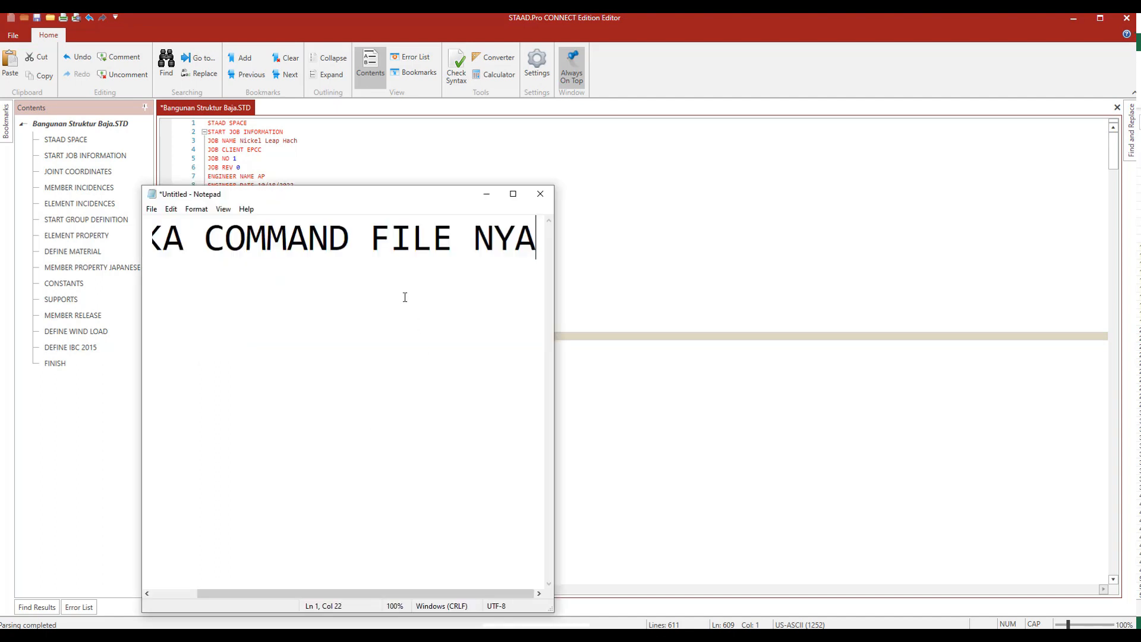
key(ctrl+a)
text(PERTAMA COPY DU)
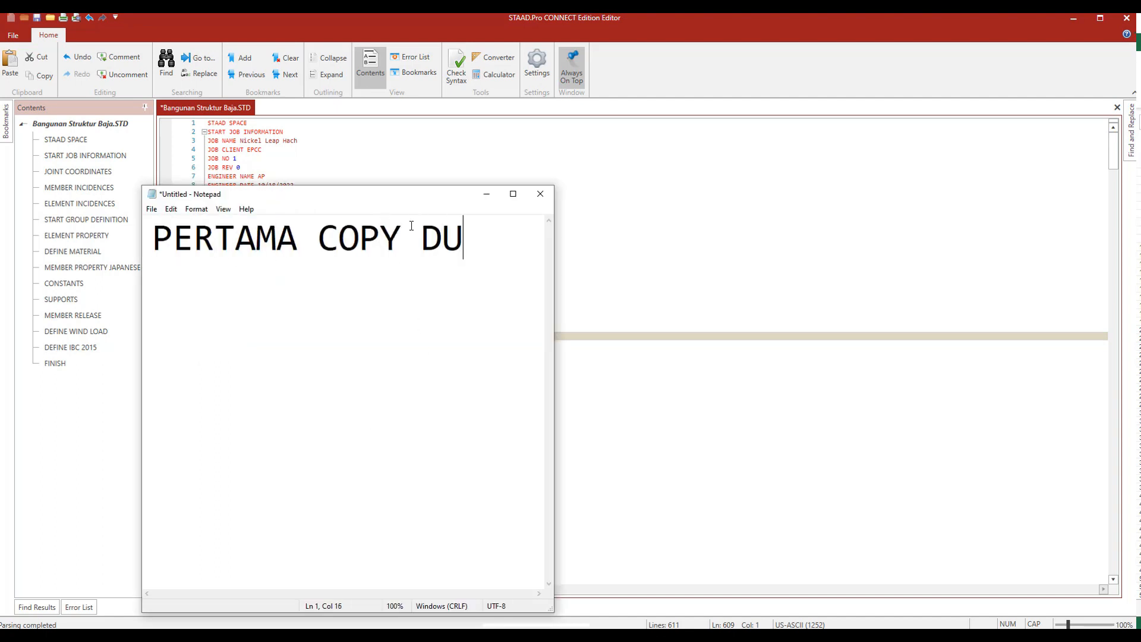
text(LU LOAD CASE NYA)
click(677, 284)
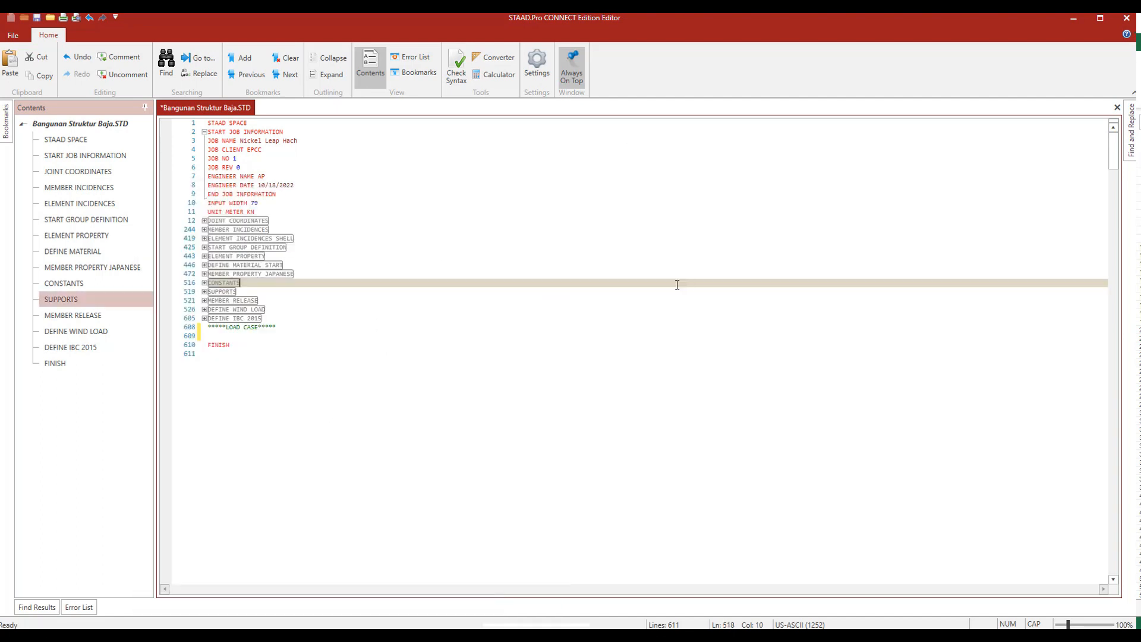
Place the insertion point below the LOAD CASE comment, and in Excel move the Unfactored sheet's SNI picture over columns W and X
click(220, 340)
mouse_move(217, 628)
click(189, 602)
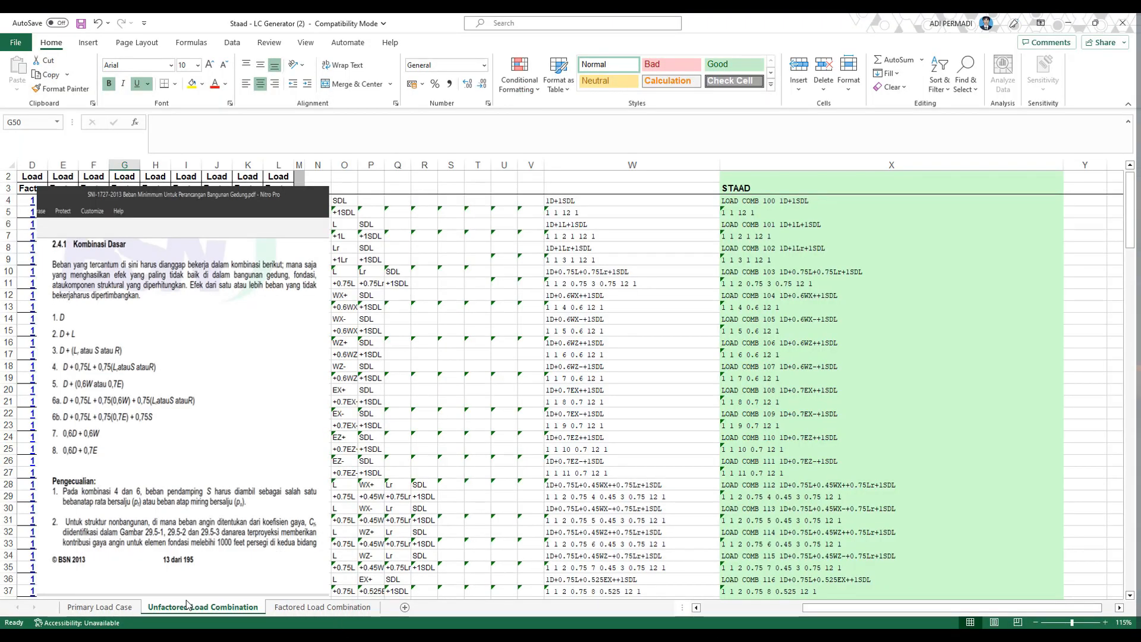
click(408, 377)
drag(230, 218, 738, 235)
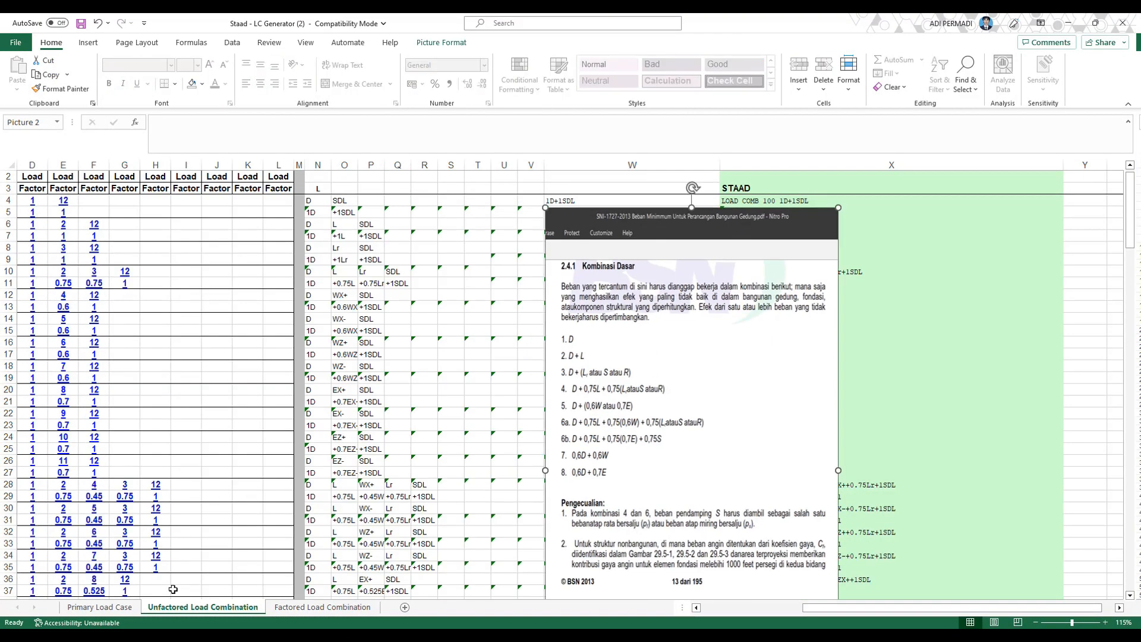
Copy the STAAD commands in F4:F15 of the Primary Load Case sheet into the STAAD.Pro editor below the LOAD CASE comment
click(112, 607)
drag(374, 220, 566, 366)
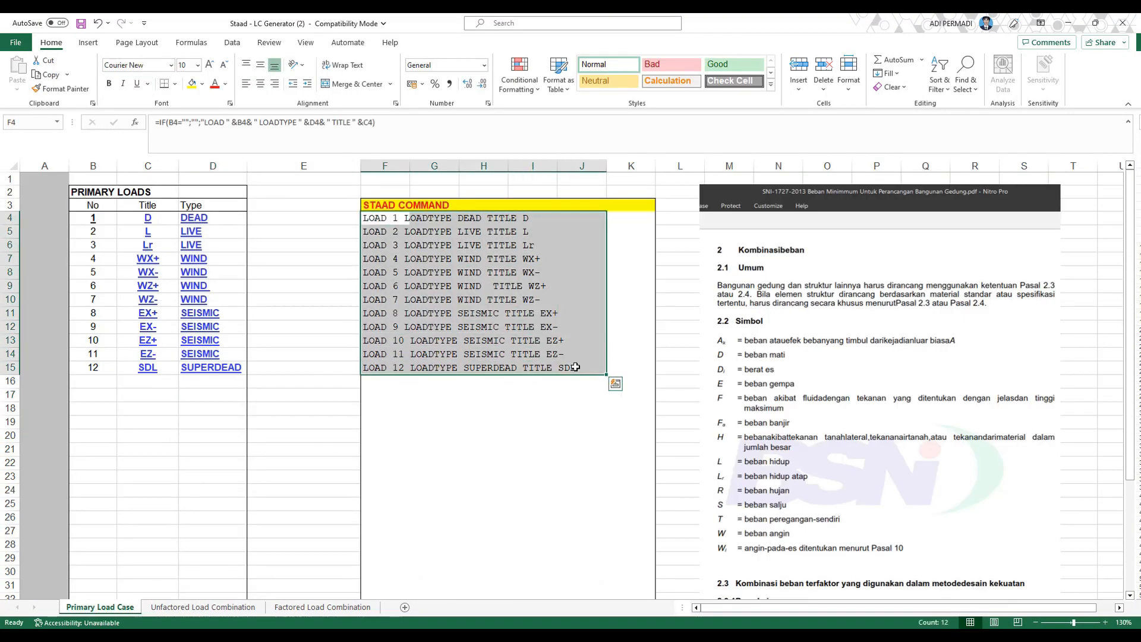
key(ctrl+c)
key(alt+Tab)
key(ctrl+v)
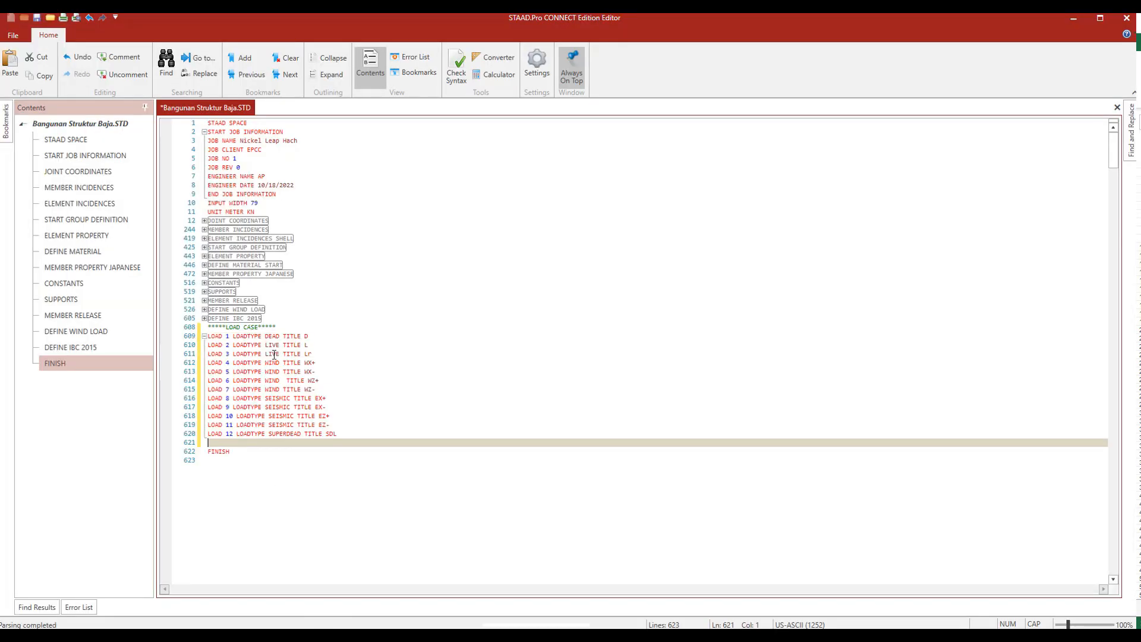
Add the comment "*****LOAD COMBINATION UNFACTORED*****" below the load cases, with blank lines after it for the combinations
key(Return)
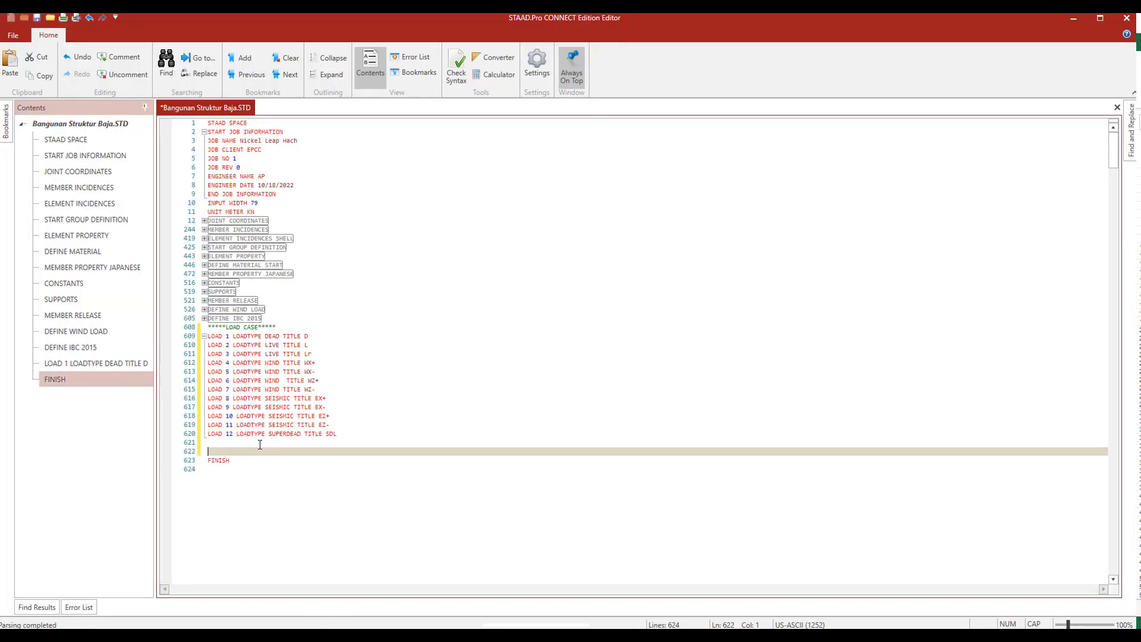
text(***)
text(*****)
key(Return)
key(Return)
key(Return)
key(Up)
key(Up)
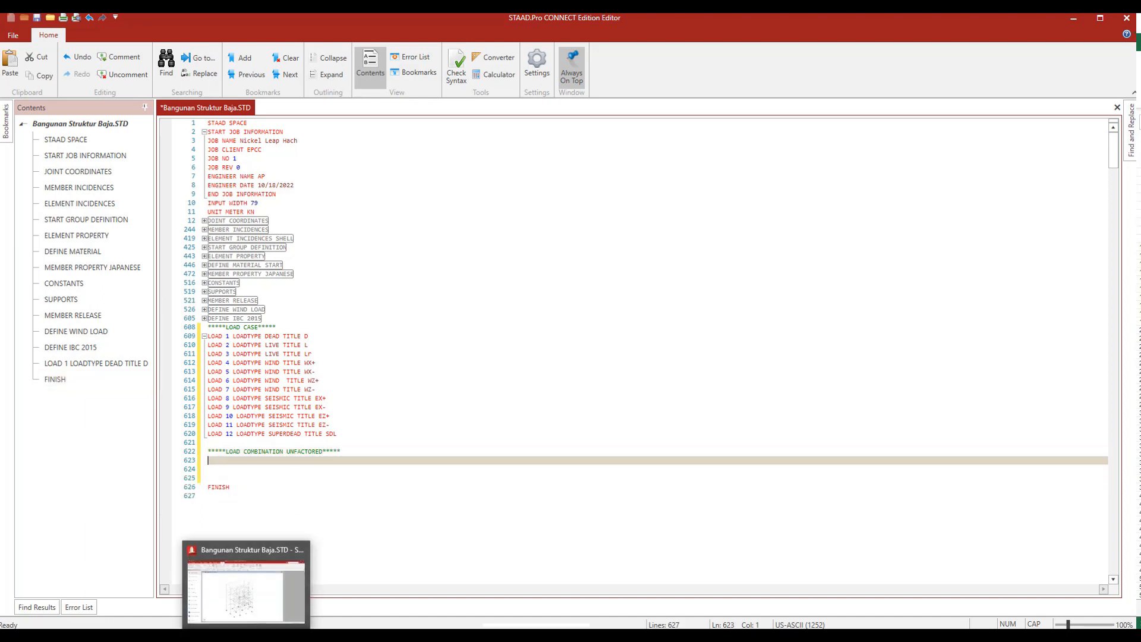
Switch to Excel's Unfactored Load Combination sheet and move the SNI picture off the green STAAD column X
mouse_move(218, 635)
click(271, 586)
click(208, 606)
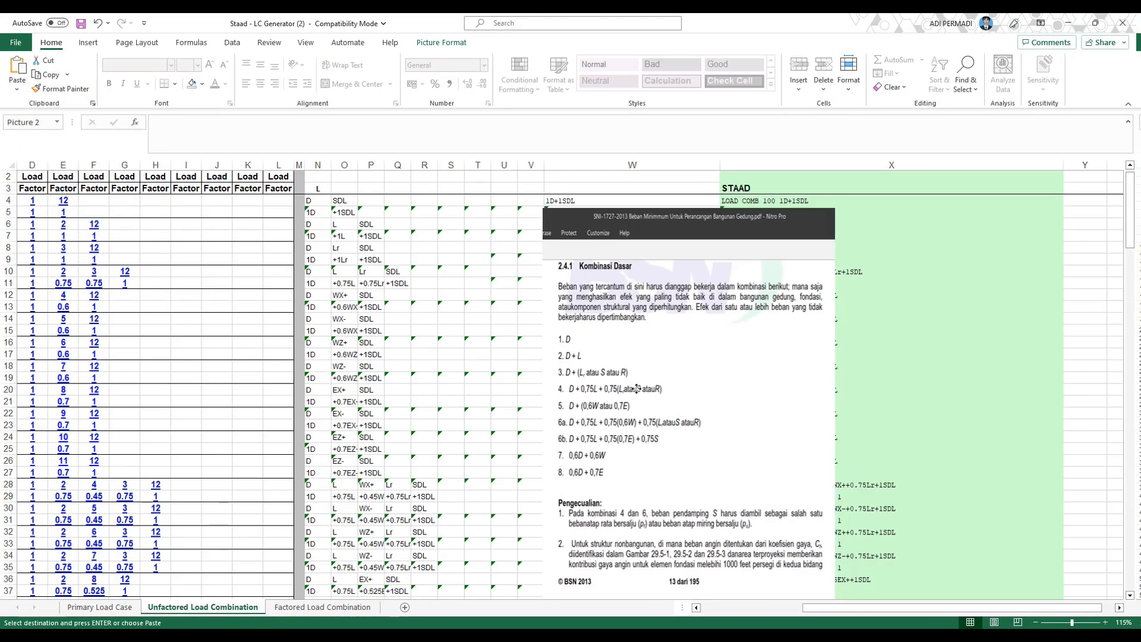
drag(637, 389, 339, 374)
Copy the unfactored combination commands X4:X59 into the STAAD.Pro editor below their comment, and add the comment "*****LOAD COMBINATION FACTORED*****" after them
drag(791, 201, 822, 488)
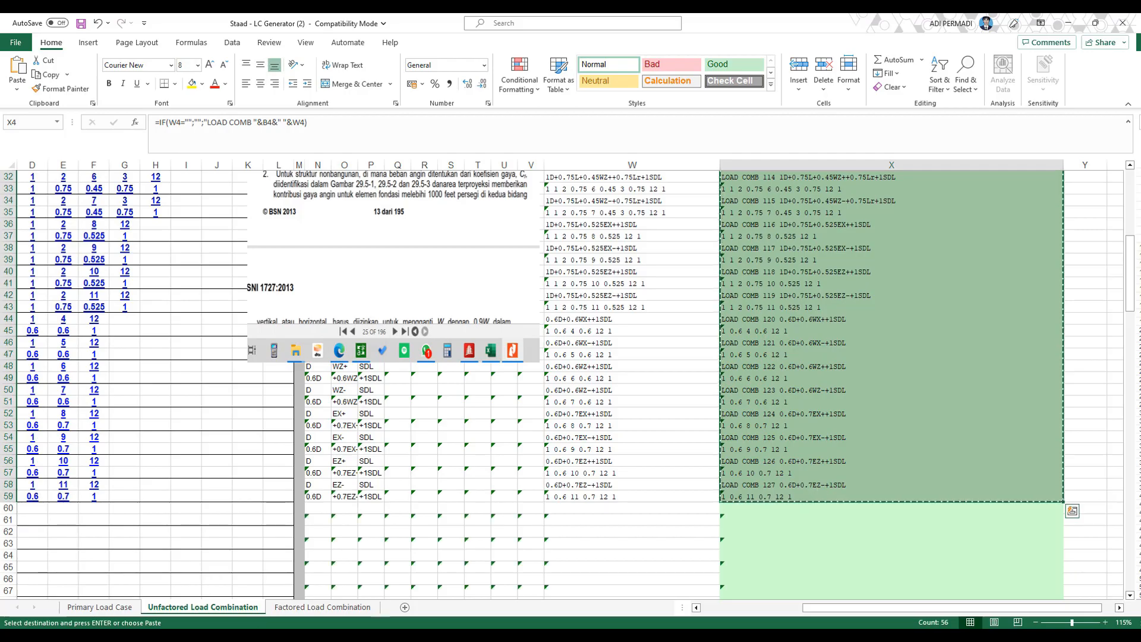
key(alt+Tab)
key(ctrl+v)
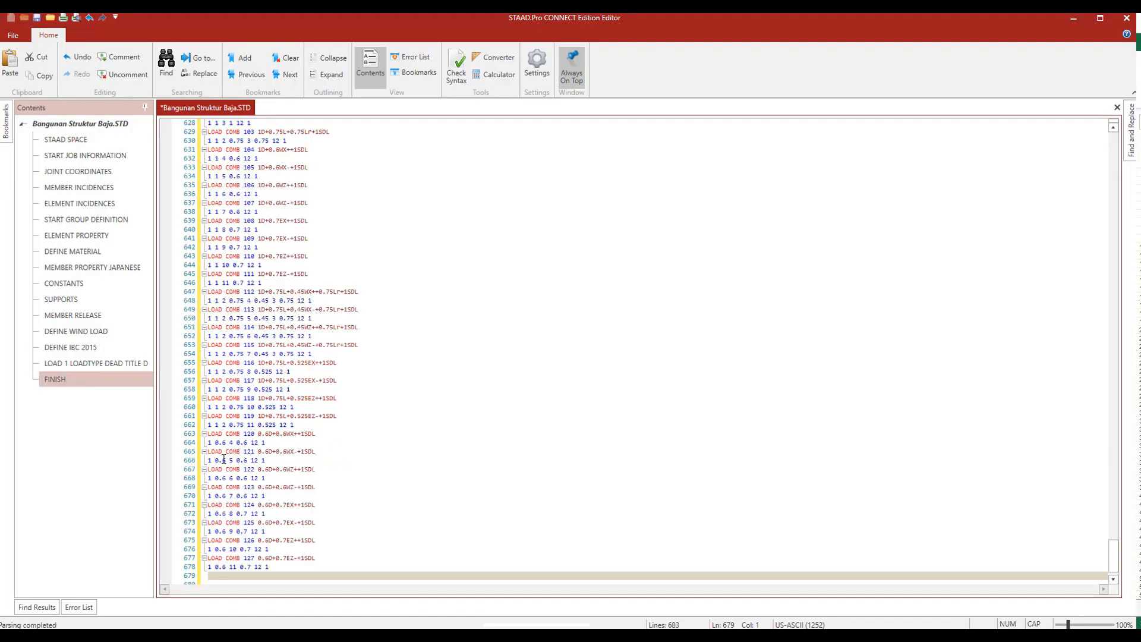
key(Return)
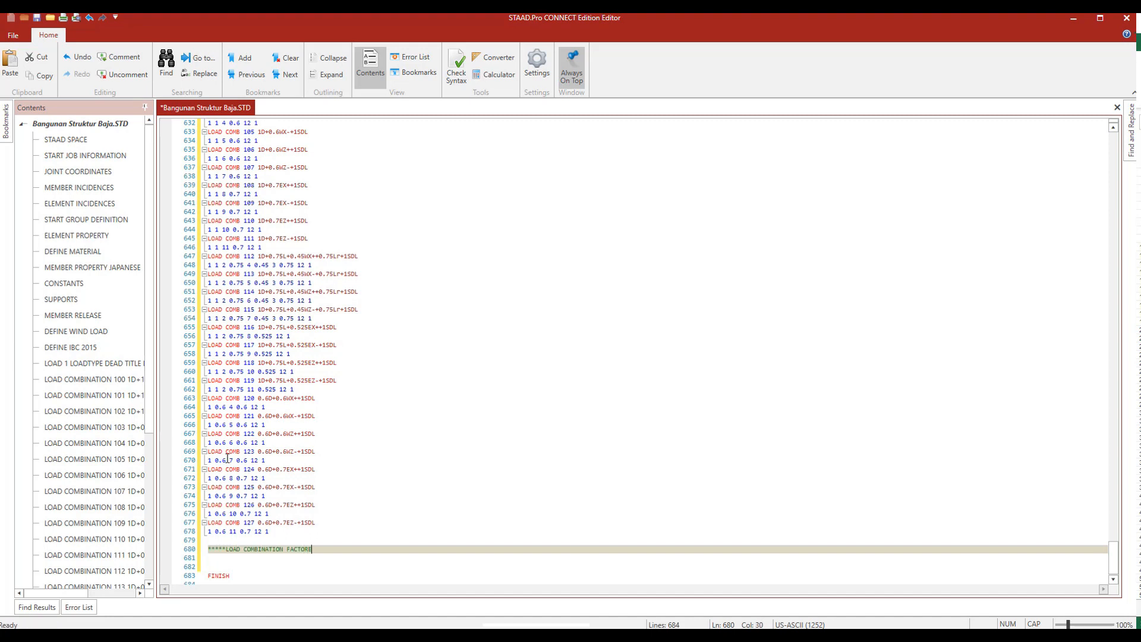
key(Return)
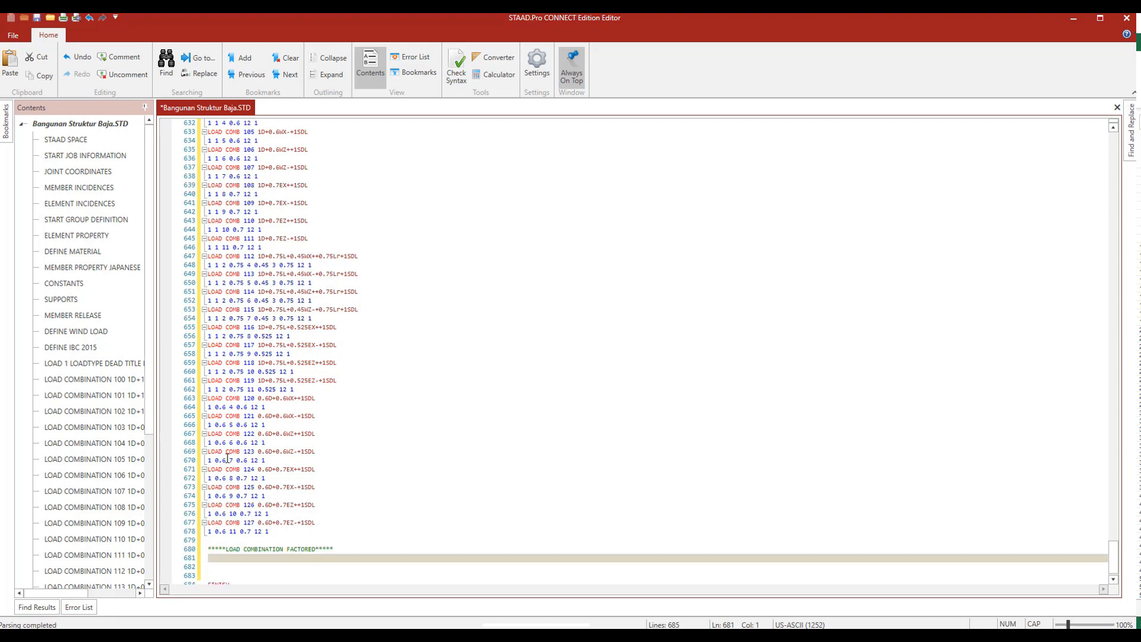
Switch to Excel's Factored Load Combination sheet and move the SNI reference picture off the green column X
click(250, 585)
click(315, 608)
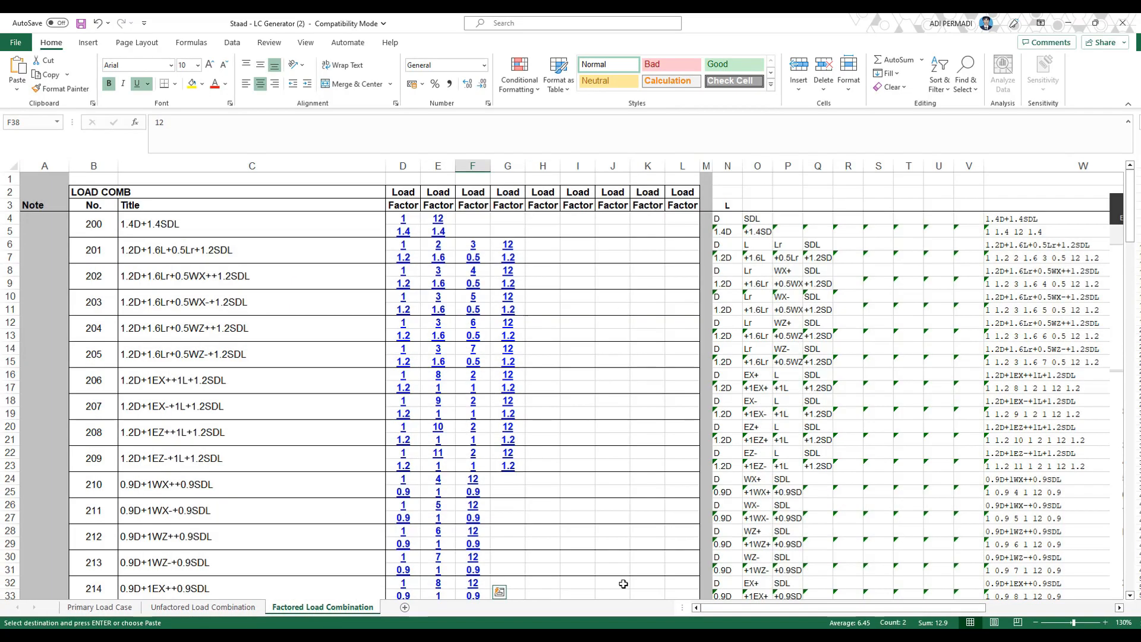
drag(726, 606, 851, 605)
drag(838, 380, 401, 321)
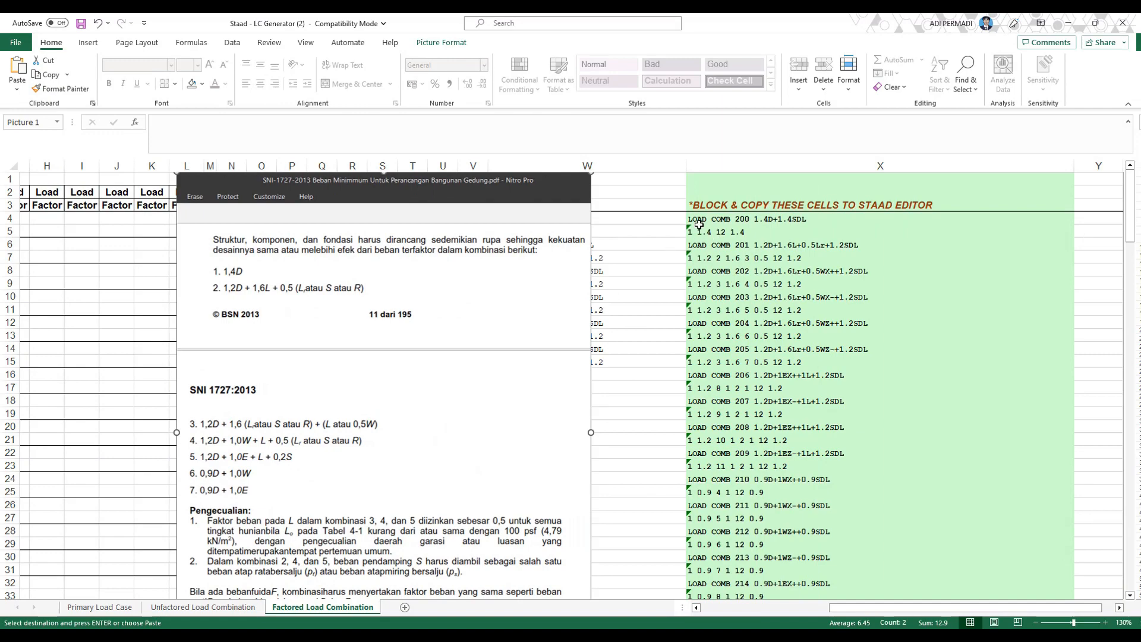
Copy the factored combination commands X4:X39 into the STAAD.Pro editor below the "*****LOAD COMBINATION FACTORED*****" comment and review the pasted lines
drag(699, 225, 796, 425)
key(ctrl+c)
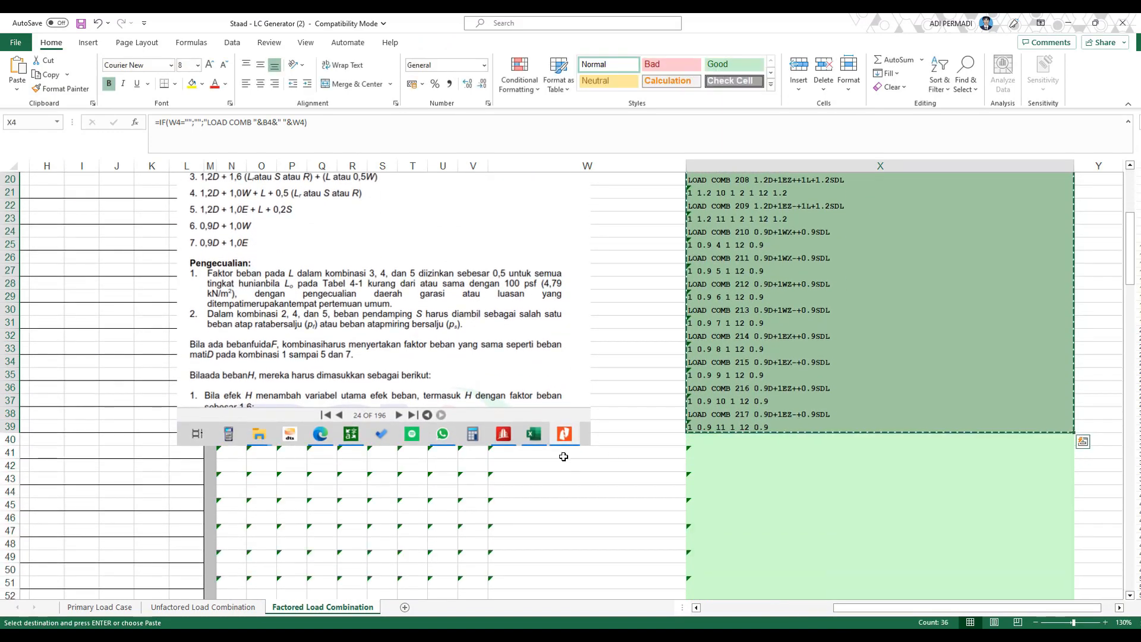
click(321, 576)
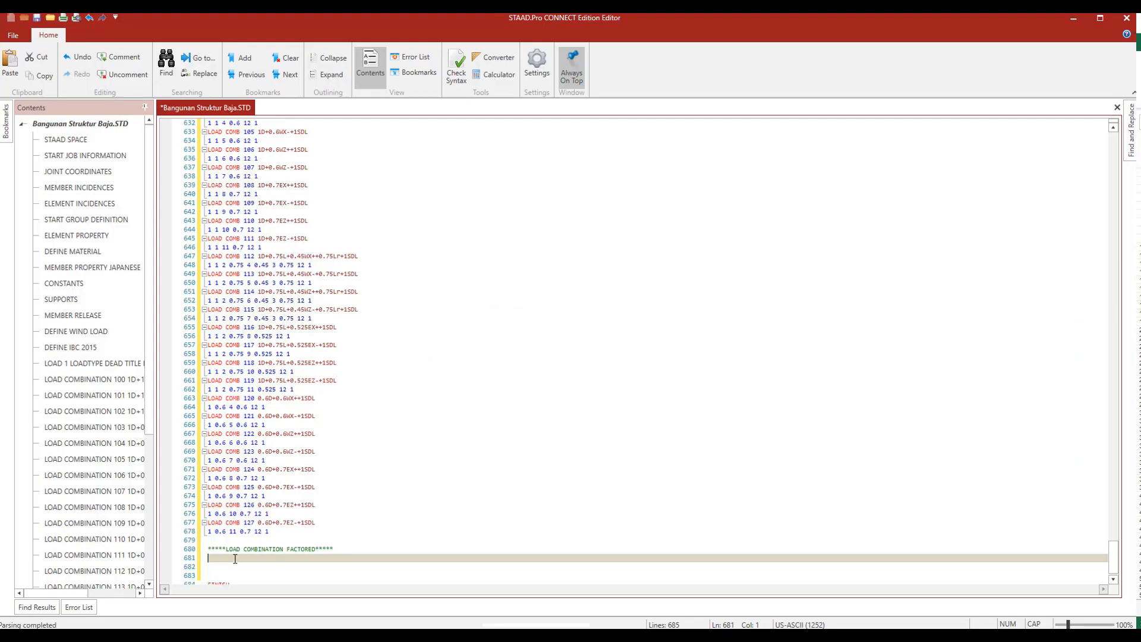
key(ctrl+v)
scroll(274, 505, up, 15)
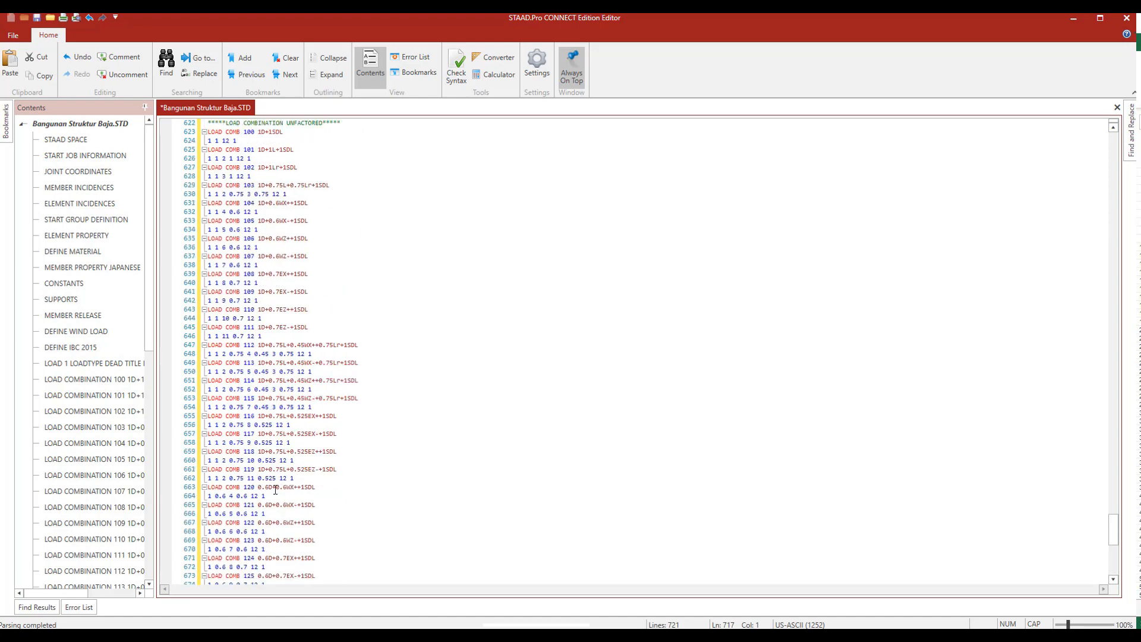
scroll(276, 490, up, 9)
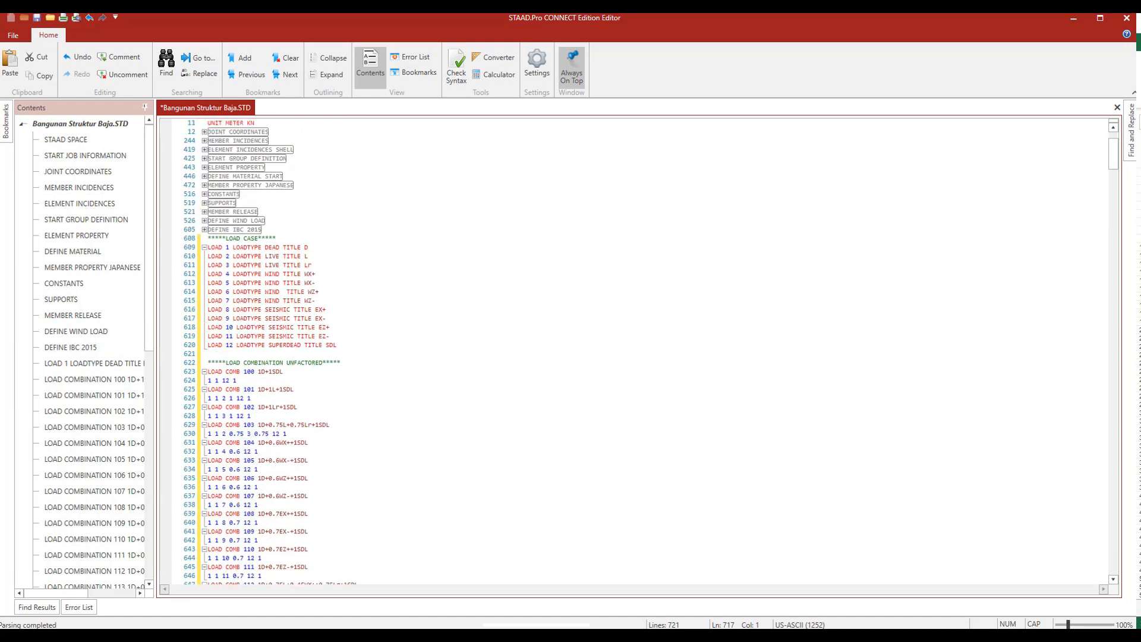
scroll(205, 561, down, 20)
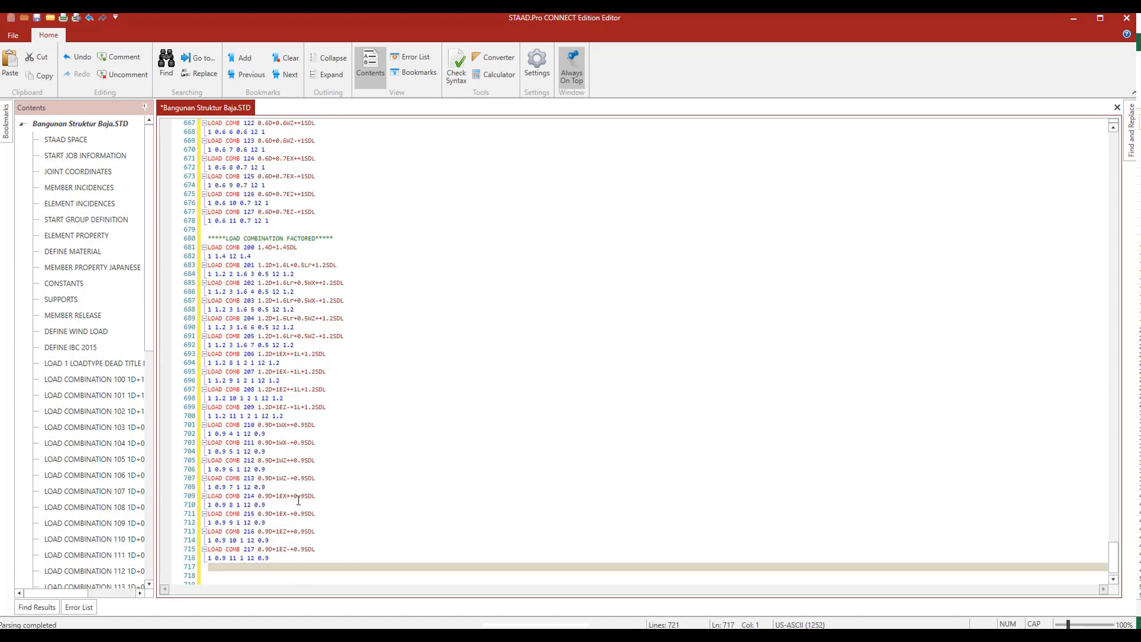
Switch to Notepad and replace its text with "JANGAN LUPA UNTUK PERINTAH PERFORM ANALYSIS NYA YA"
key(alt+Tab)
key(ctrl+a)
text(JANGAN L)
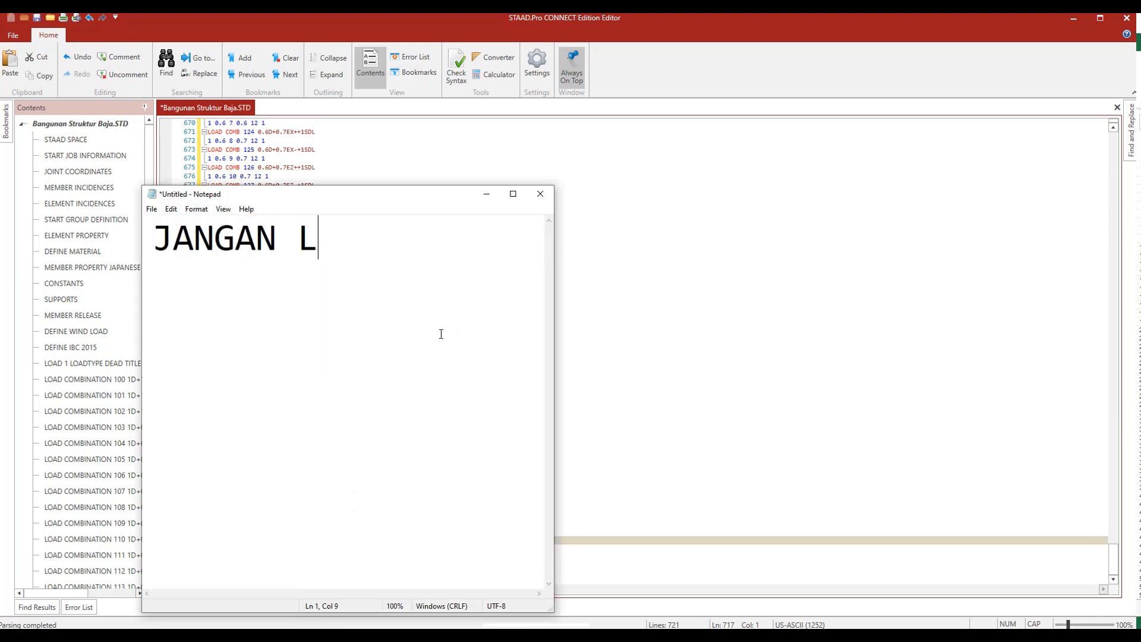
text(UPA UNTUK PERFOR)
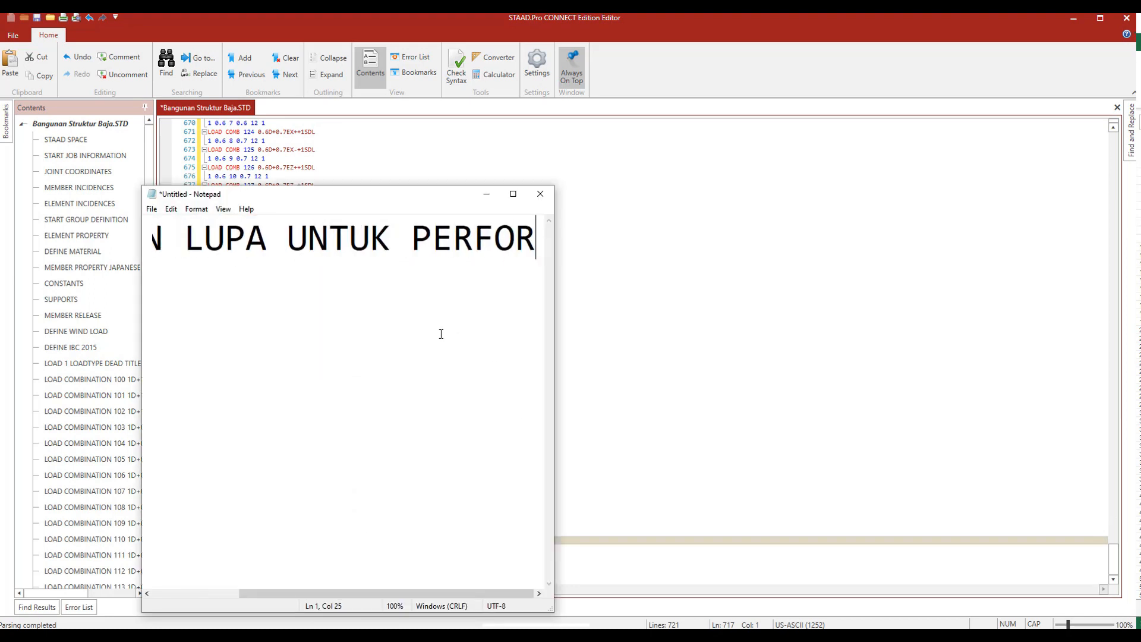
key(BackSpace)
key(BackSpace)
key(BackSpace)
text(INTAH PERFORM)
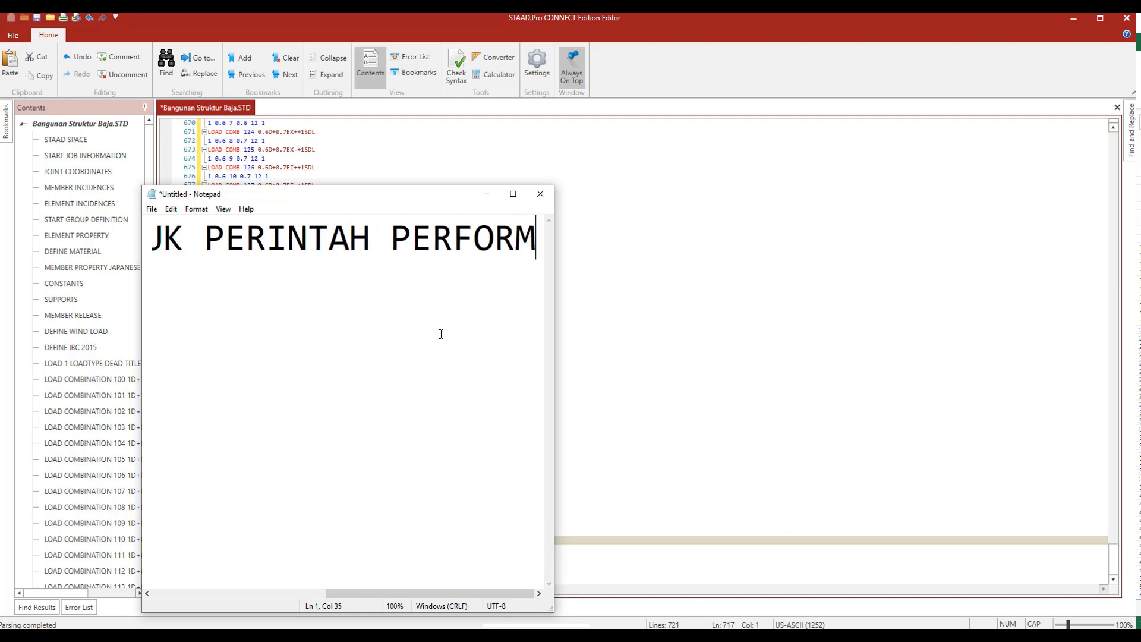
text( ANALYSIS NYA YA)
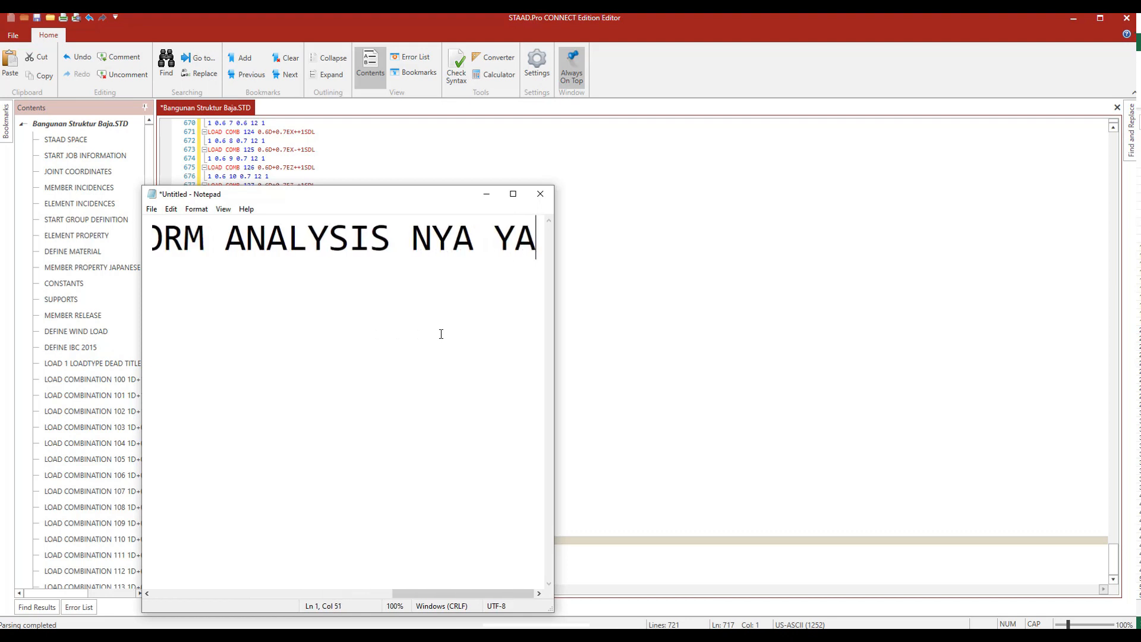
Return to the STAAD.Pro editor, add "PERFORM ANALYSIS ALL" after the last factored combination, and remove the extra blank lines before FINISH
key(alt+Tab)
click(221, 538)
text(PER)
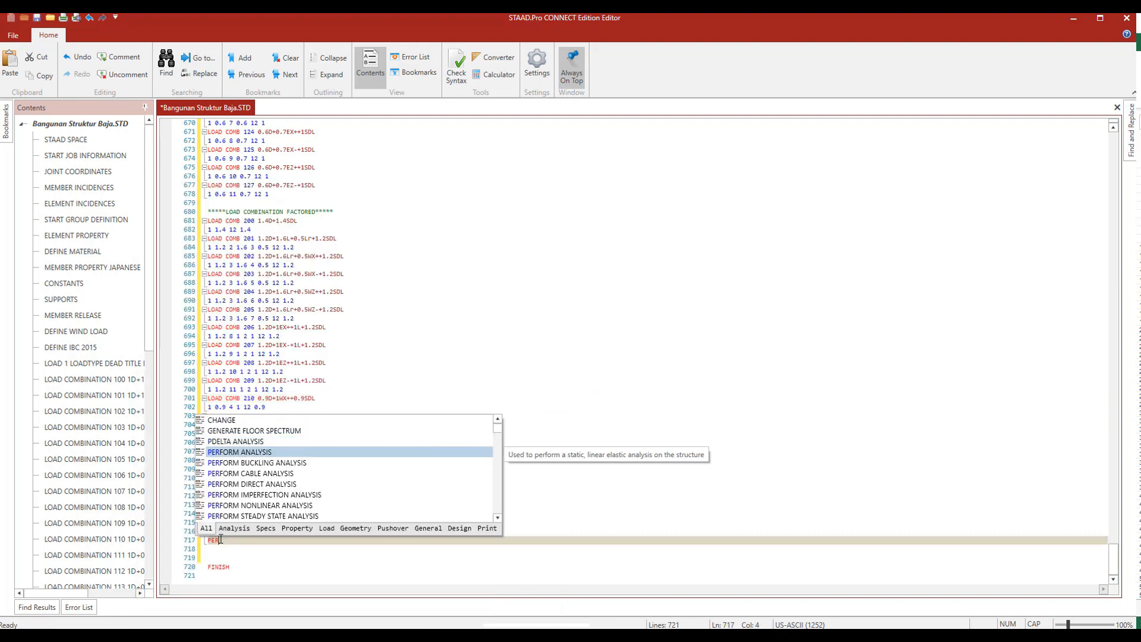
text(FORM ANALYSIS ALL)
key(Return)
key(Delete)
key(Delete)
key(Delete)
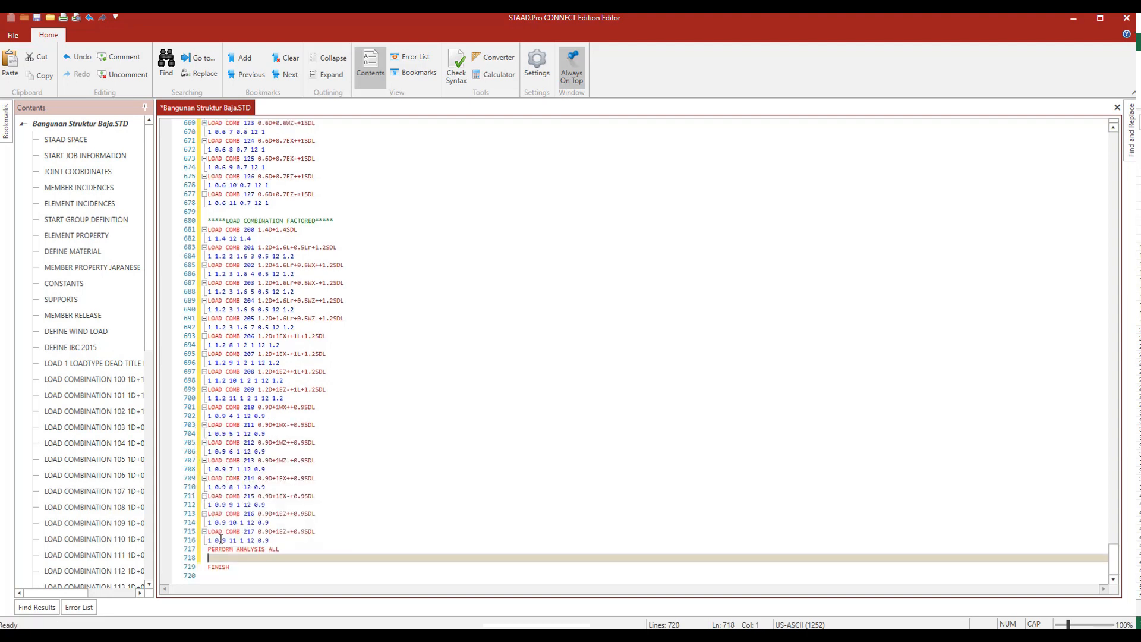
Delete the blank lines above the factored and unfactored load combination comments
scroll(249, 402, up, 3)
click(231, 302)
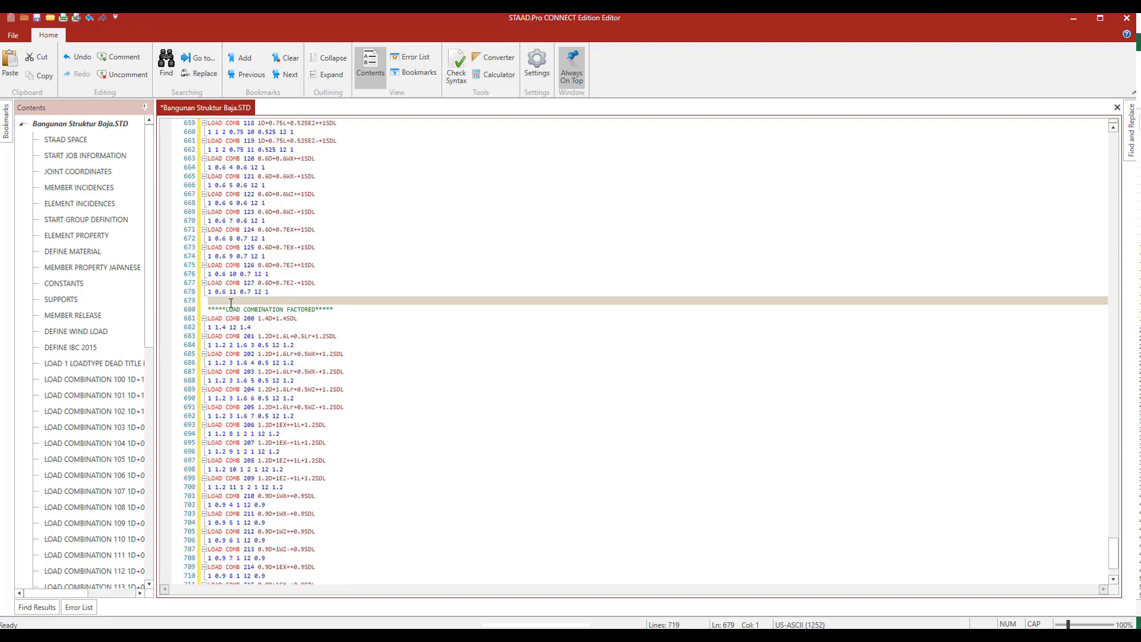
key(Delete)
scroll(252, 365, up, 20)
scroll(258, 384, up, 4)
click(217, 442)
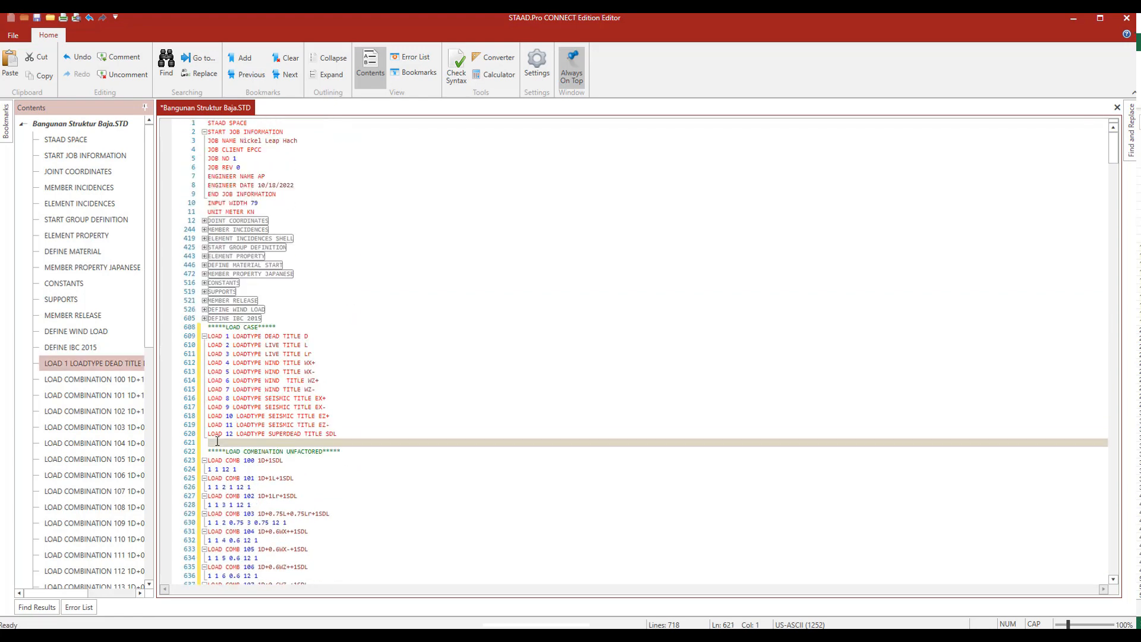
key(Delete)
Switch to Notepad and replace its text with "KALO DI STAADPRO UNTUK BEBAN SEISMIK HARUS DI POSISI ATAS"
key(alt+Tab)
key(ctrl+a)
text(KALO )
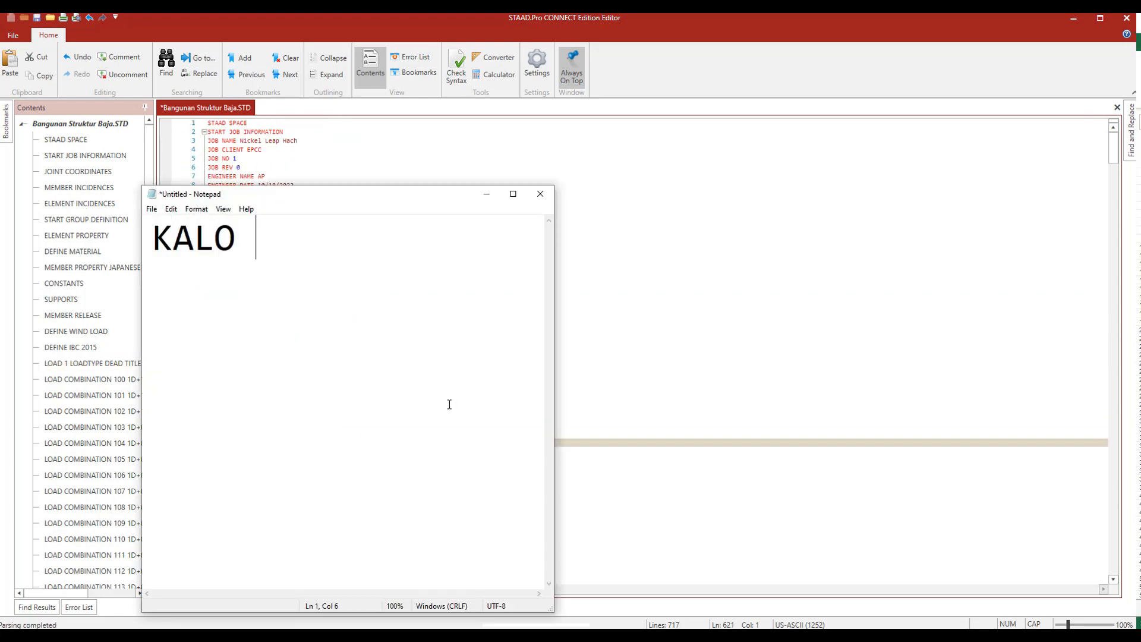
text(DI STAADPRO UNT)
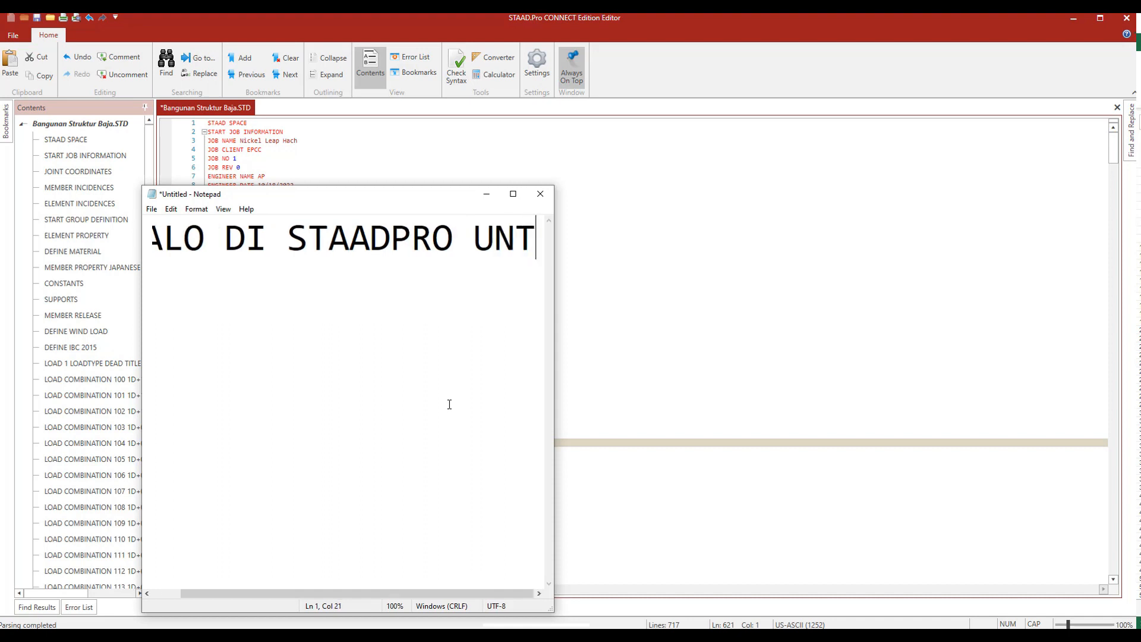
text(UK BEBAN SEISMIK HARUS DI POSISI A)
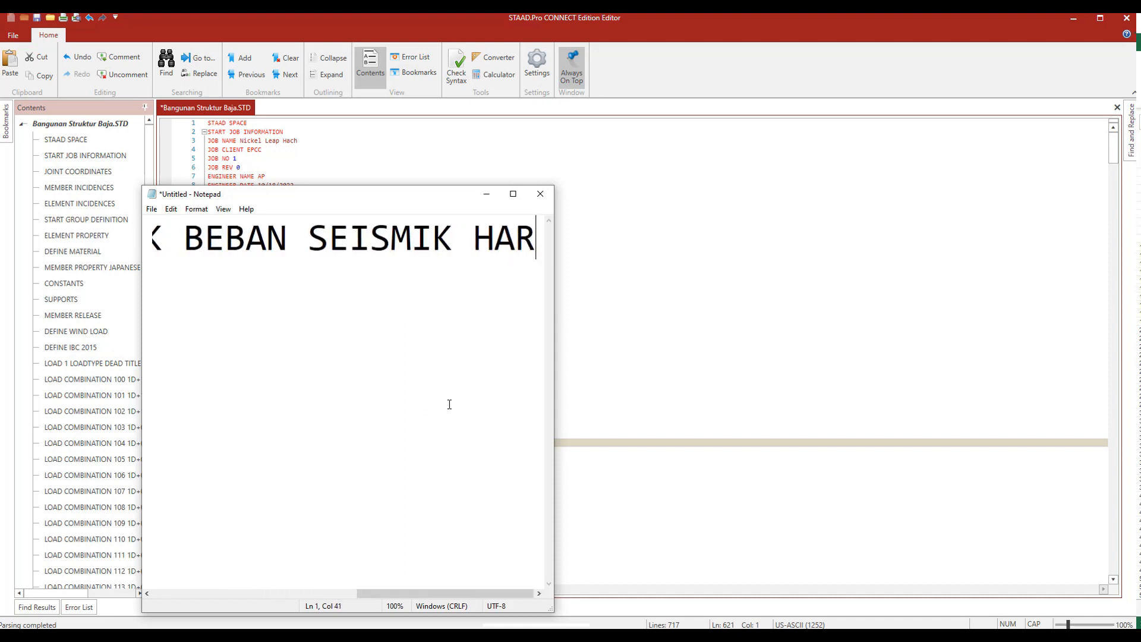
text(TAS)
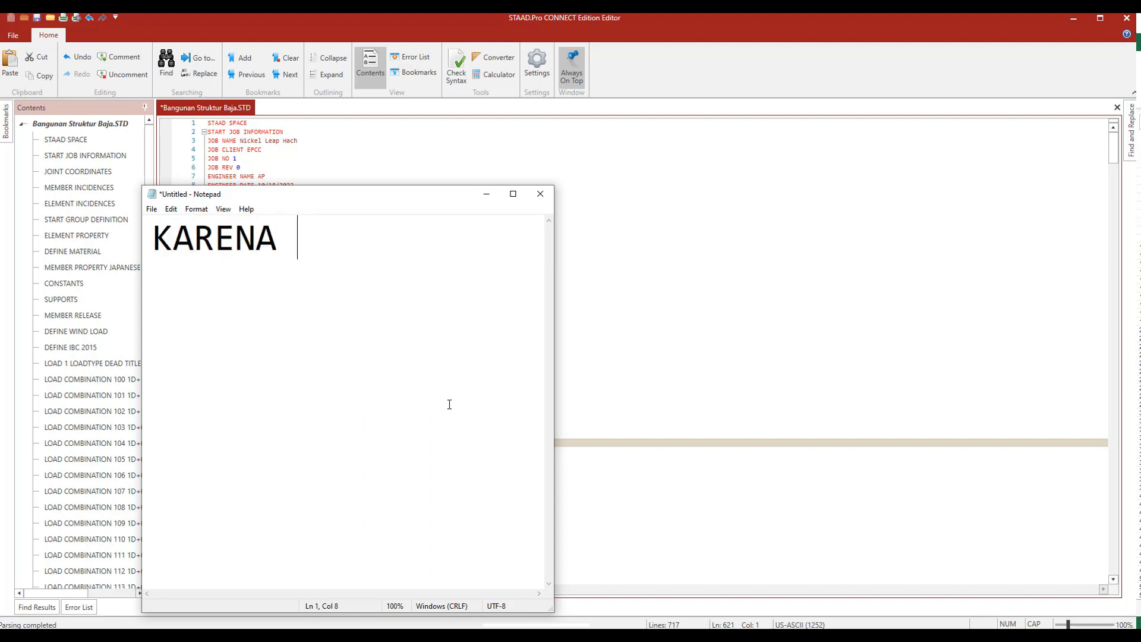
Write the note "KARENA KALO DIA GA DIATAS NANTINYA EROR GABISA RUNNING" and clear it
text(KALO DIA GA DIATA)
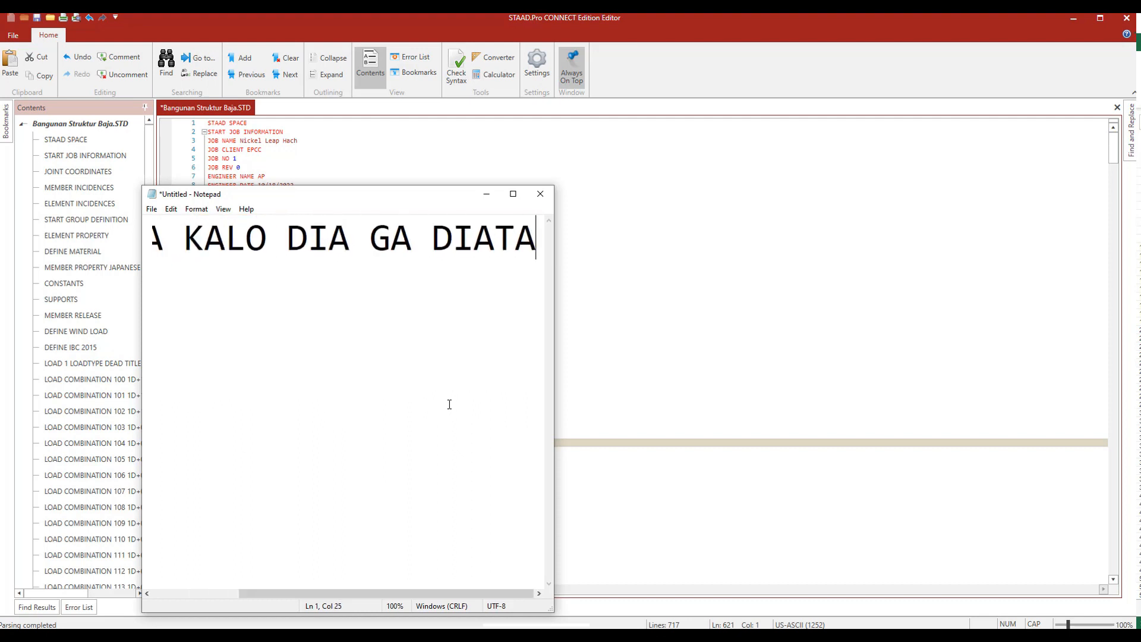
text(S NANTINYA EROR GABISA RUNNING)
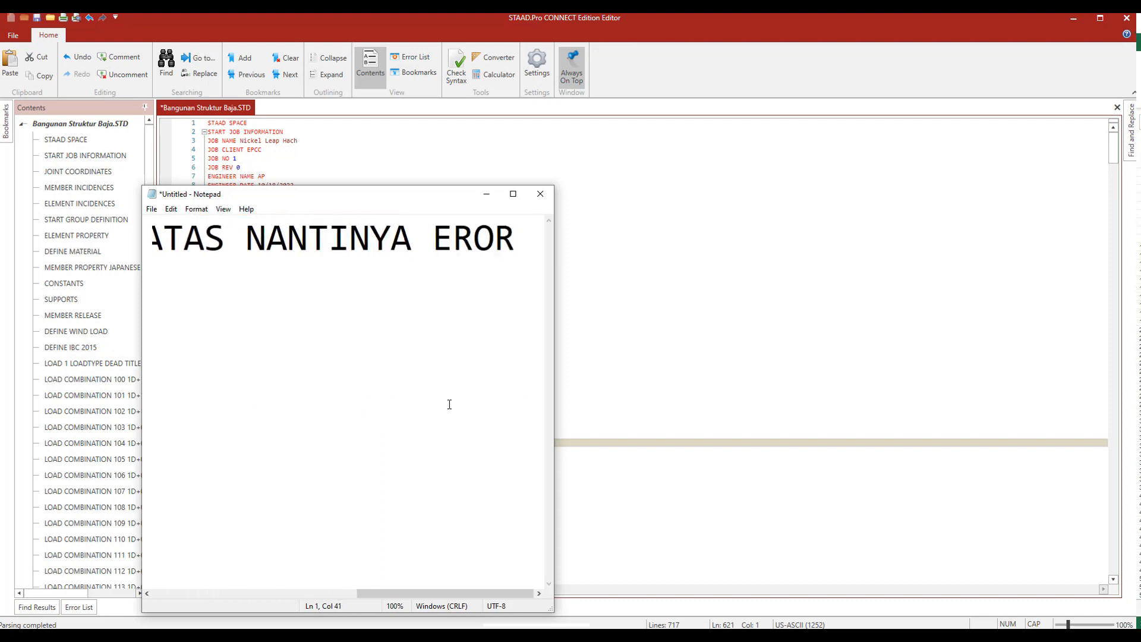
key(ctrl+a)
key(BackSpace)
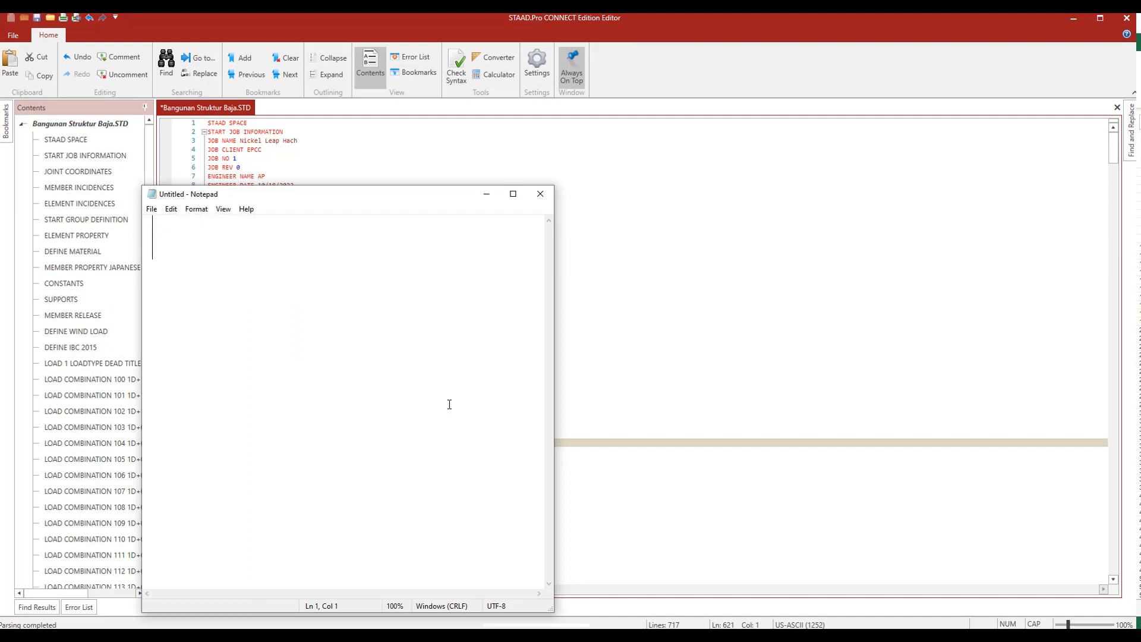
Write the note "JADI KITA PINDAHIN DULU BEBAN GEMPA NYA" and clear it
text(JADI KITA PINDAH)
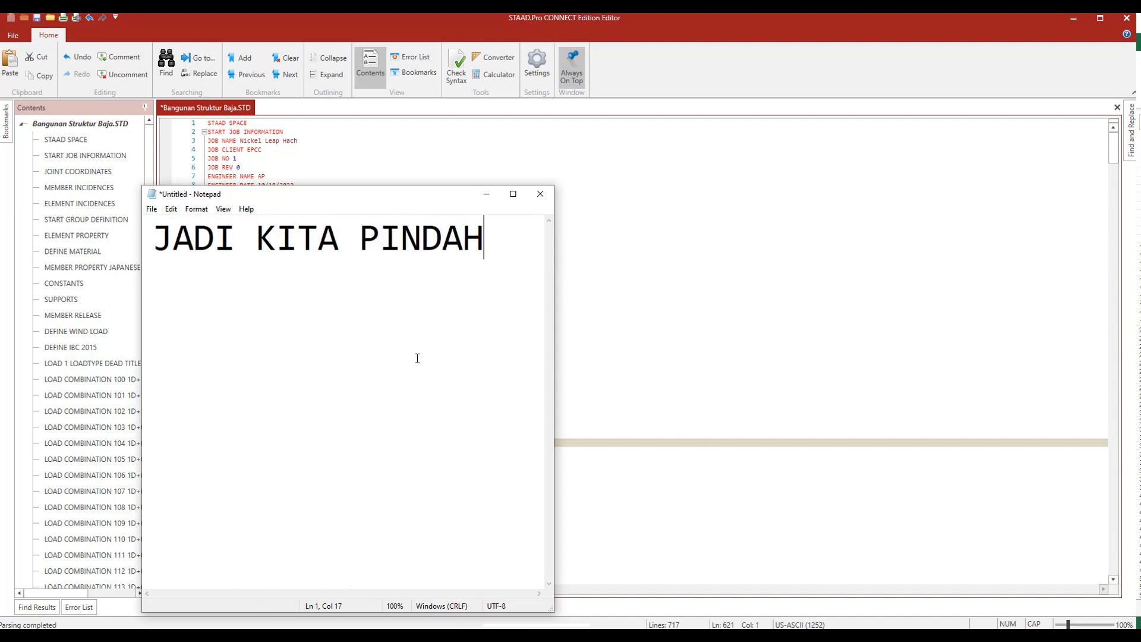
text(IN DULU BEBAN GEMPA NYA)
key(ctrl+a)
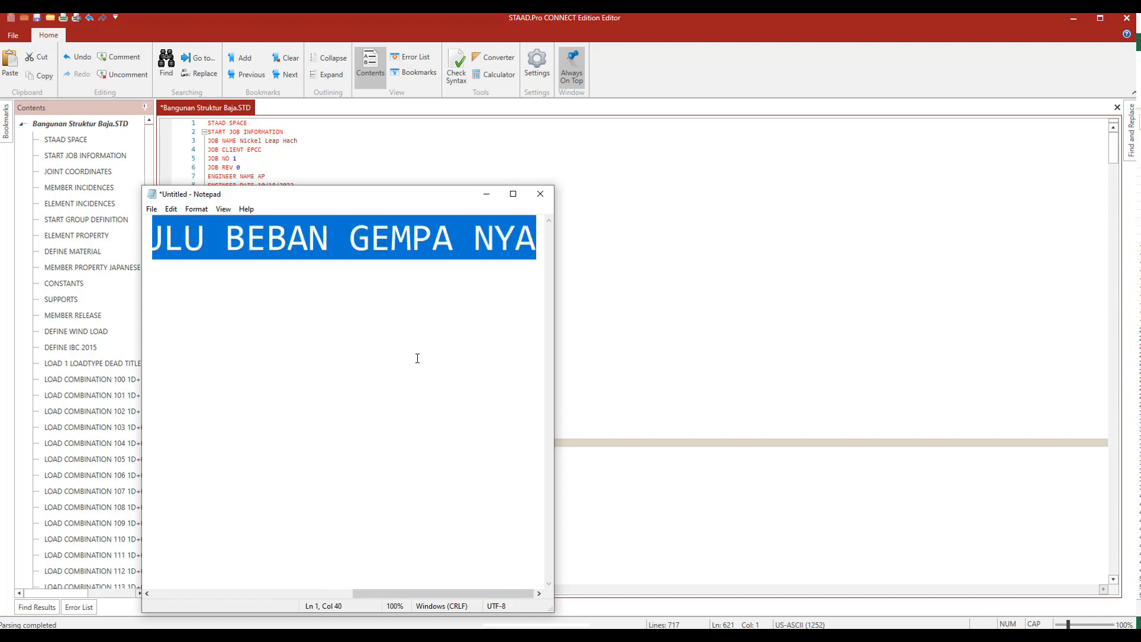
key(BackSpace)
In the STAAD.Pro editor, move seismic load cases 8 to 11 directly below the "*****LOAD CASE*****" comment and remove the blank line left behind
click(267, 419)
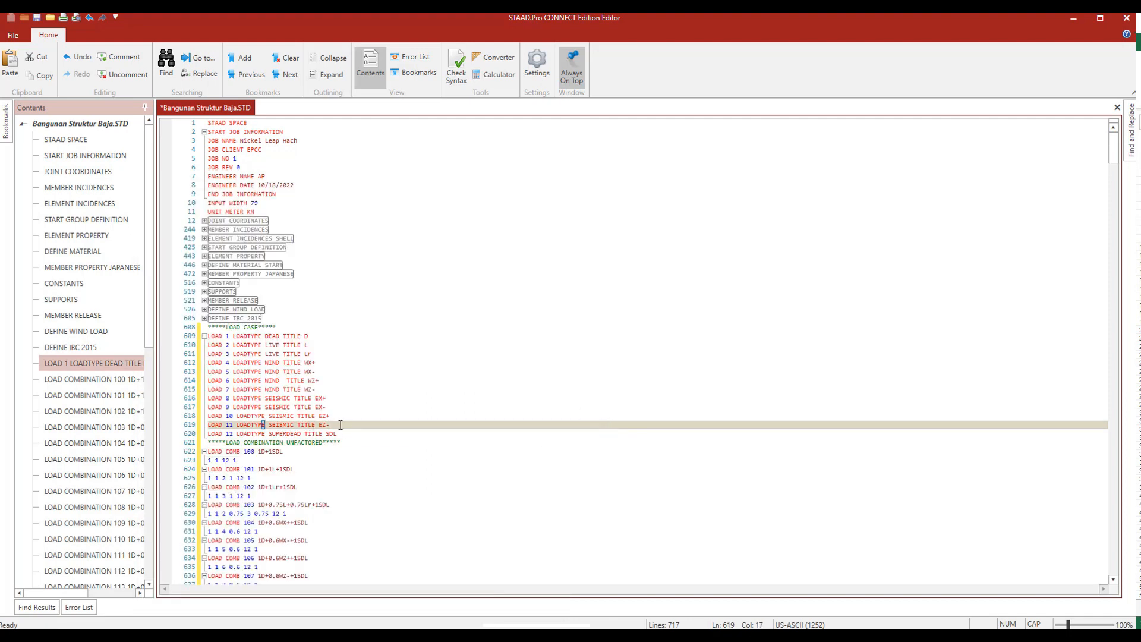
drag(341, 425, 208, 397)
key(ctrl+c)
key(Delete)
click(282, 325)
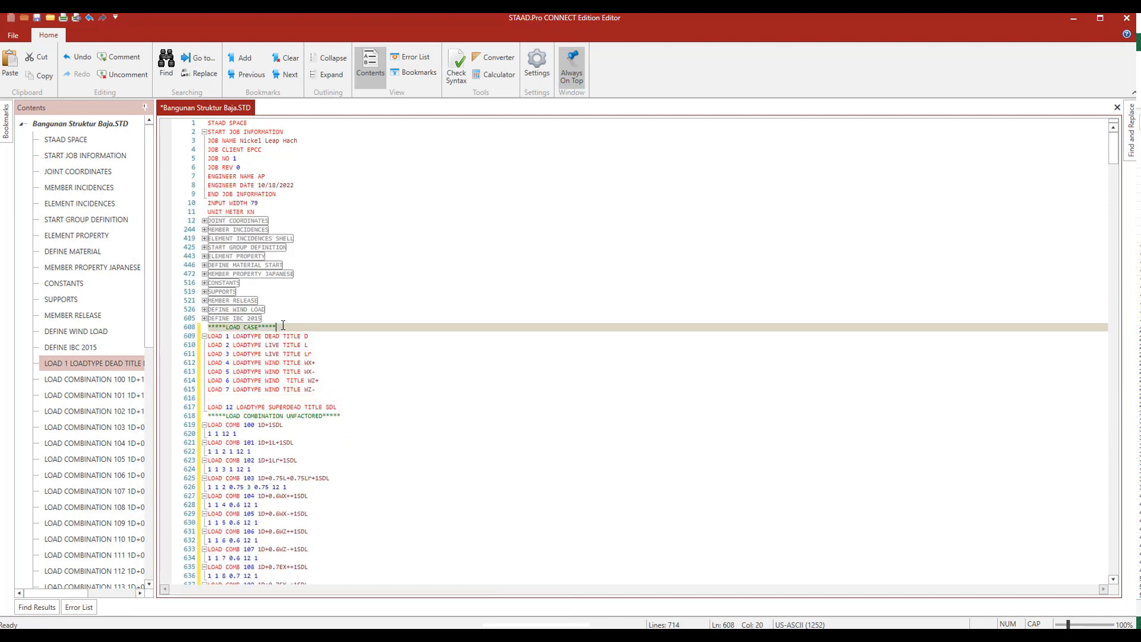
key(ctrl+v)
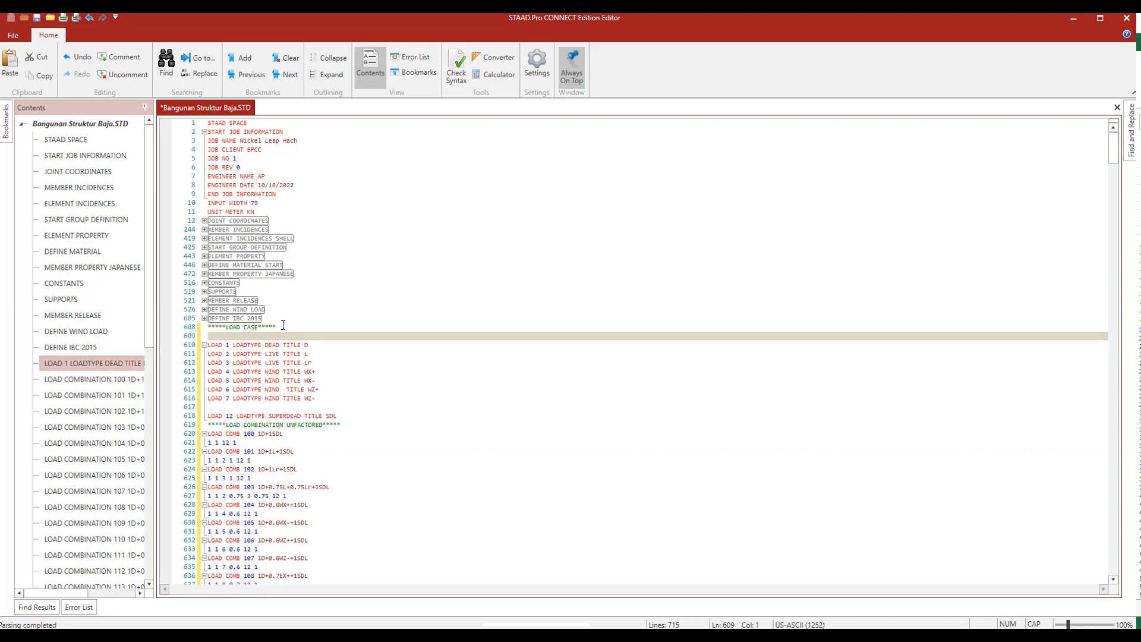
click(298, 433)
key(Delete)
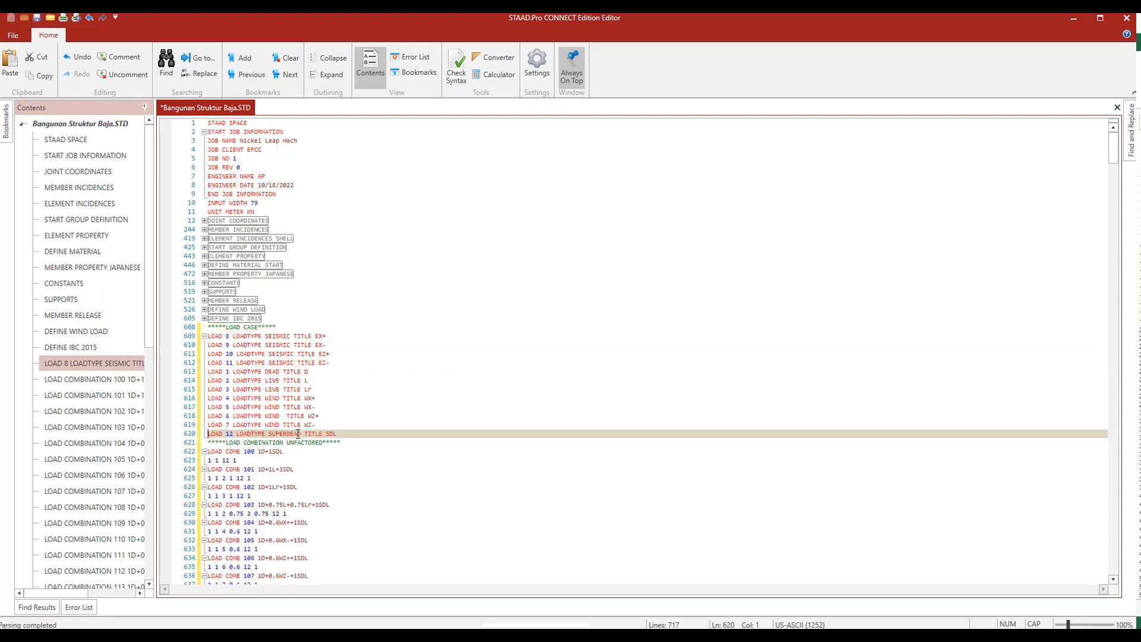
Add the commands PERFORM ANALYSIS and CHANGE on separate lines below seismic load case 8 (EX+)
click(342, 335)
key(Return)
text(PER)
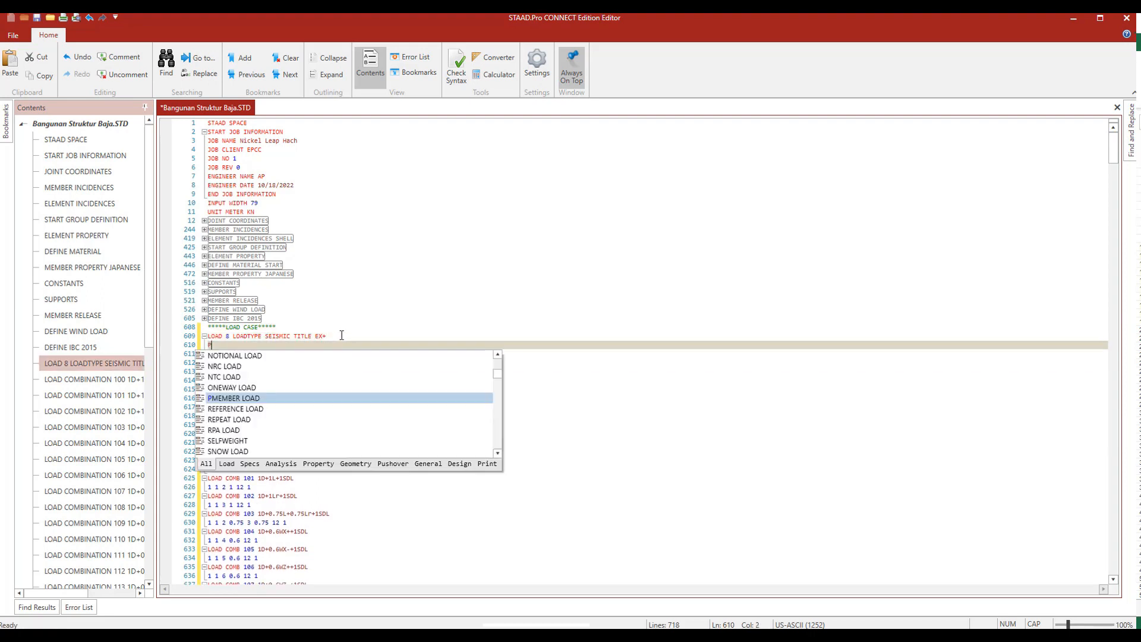
key(Return)
key(Return)
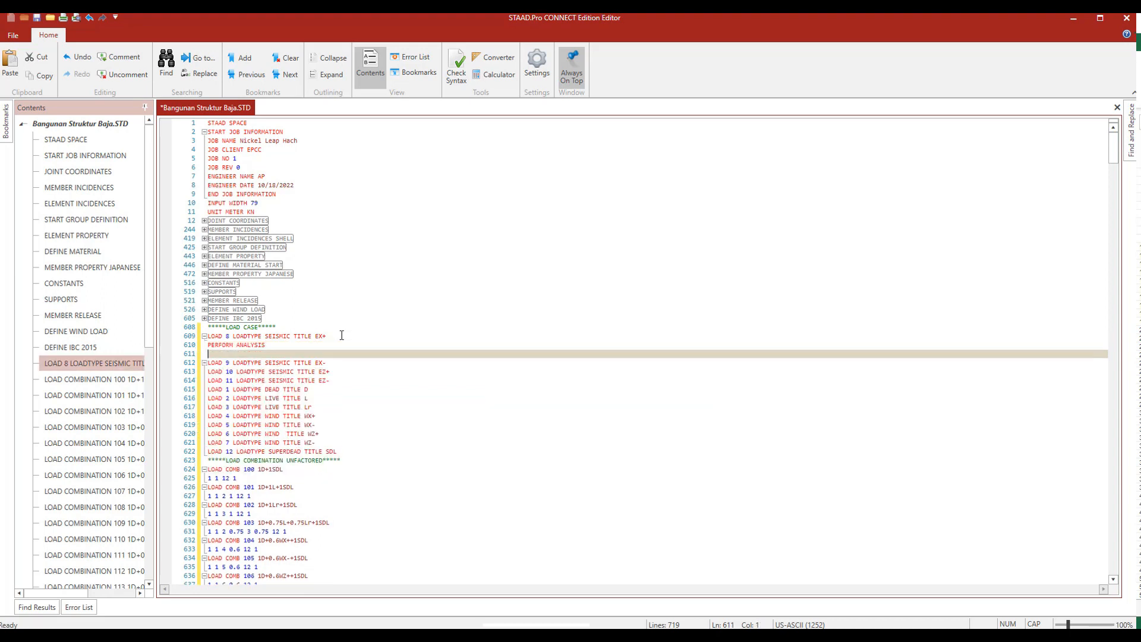
text(CHAN)
key(Return)
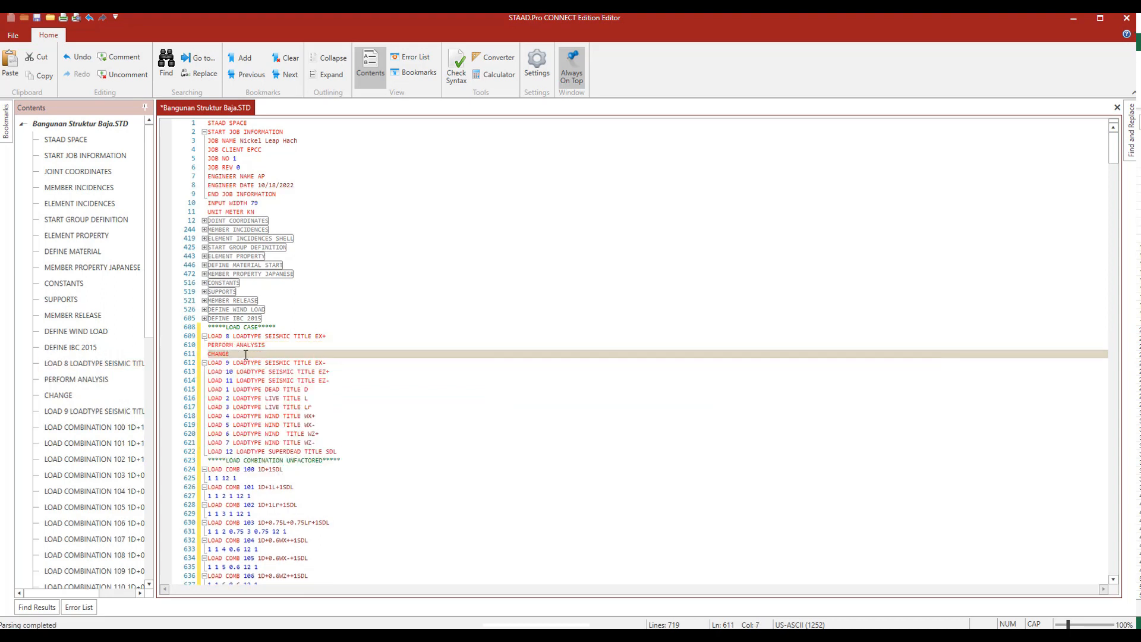
Copy the PERFORM ANALYSIS and CHANGE lines below seismic load cases 9, 10 and 11
drag(237, 355, 206, 348)
key(ctrl+c)
click(336, 363)
key(Return)
key(ctrl+v)
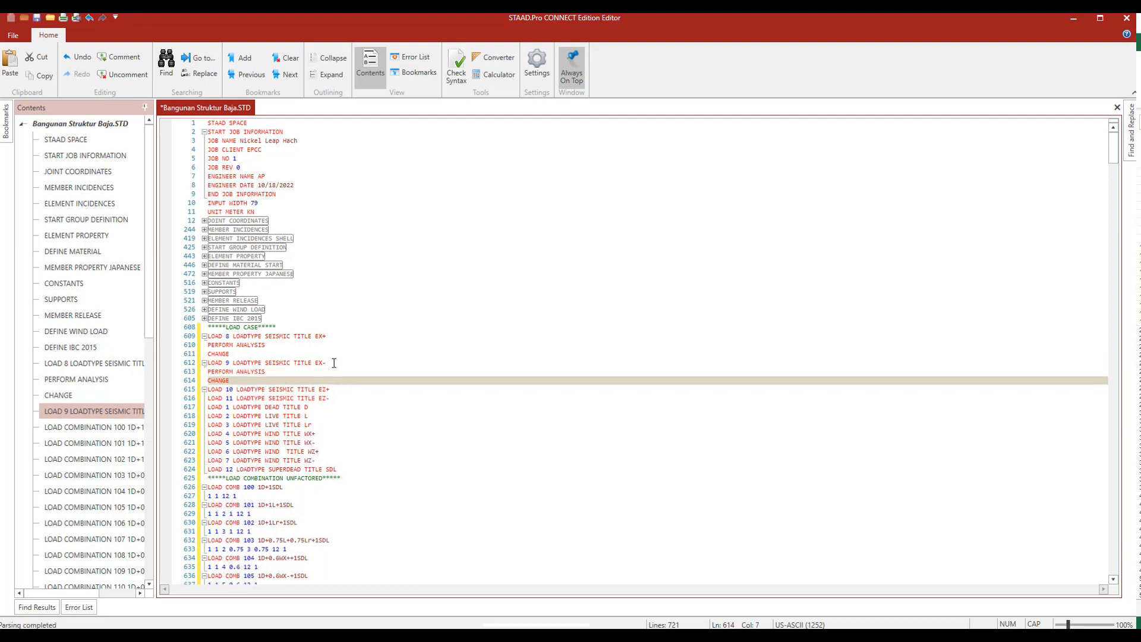
click(338, 388)
key(Return)
key(ctrl+v)
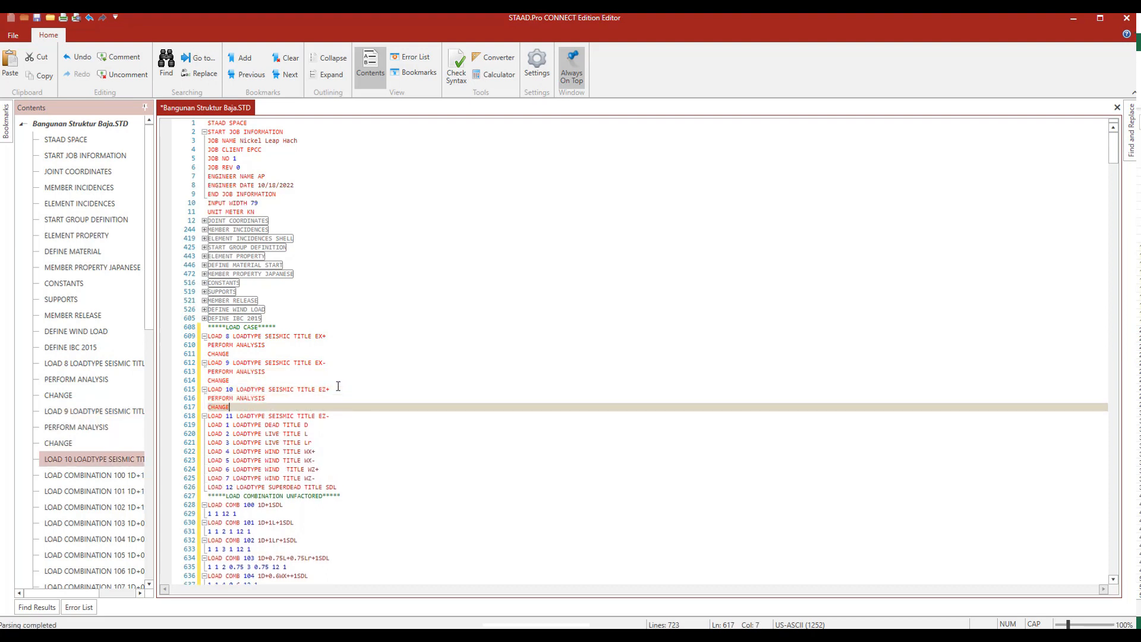
click(346, 415)
key(Return)
key(ctrl+v)
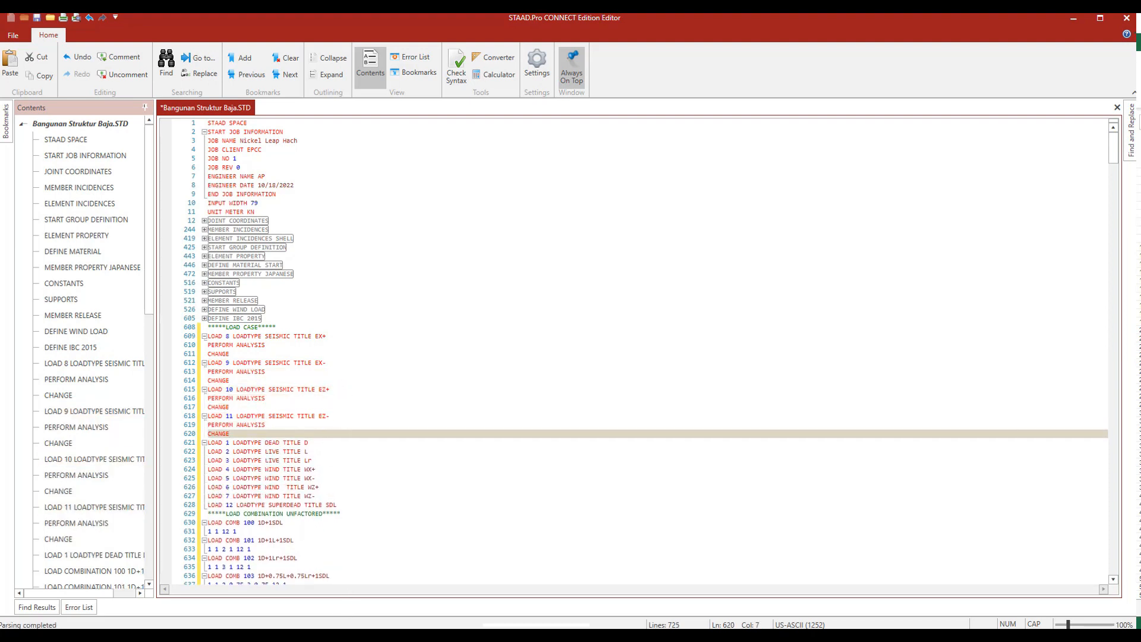
click(336, 363)
Write the Notepad note "KALO UDAH KITA CEK SYNTAX", and return to the STAAD.Pro editor to check the command file's syntax
click(345, 635)
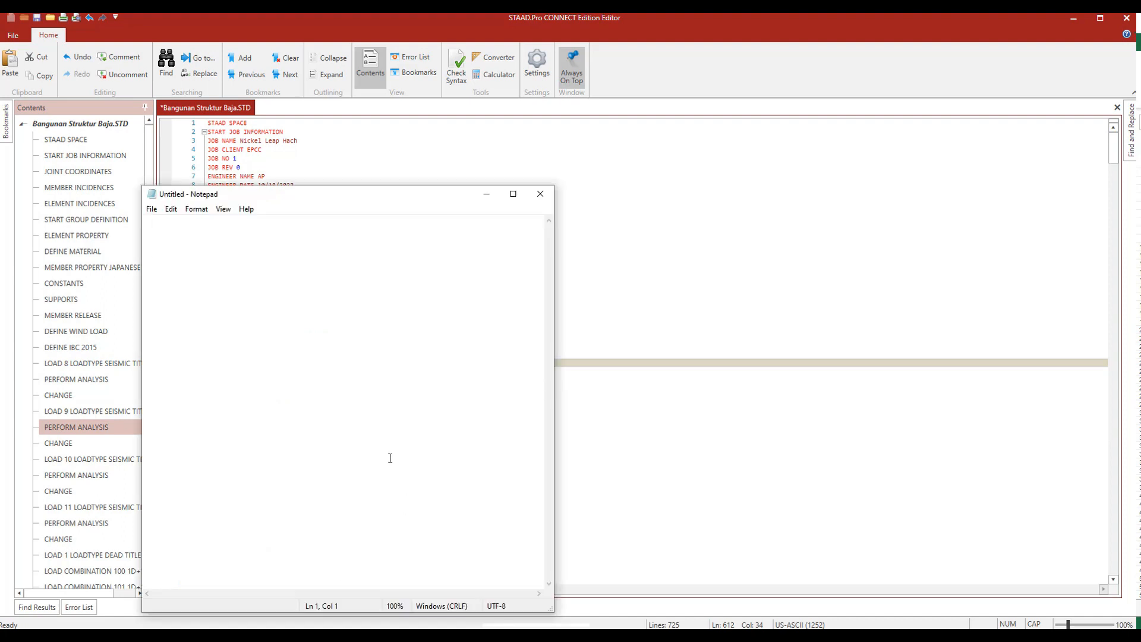
text(KALO UDAH KITA C)
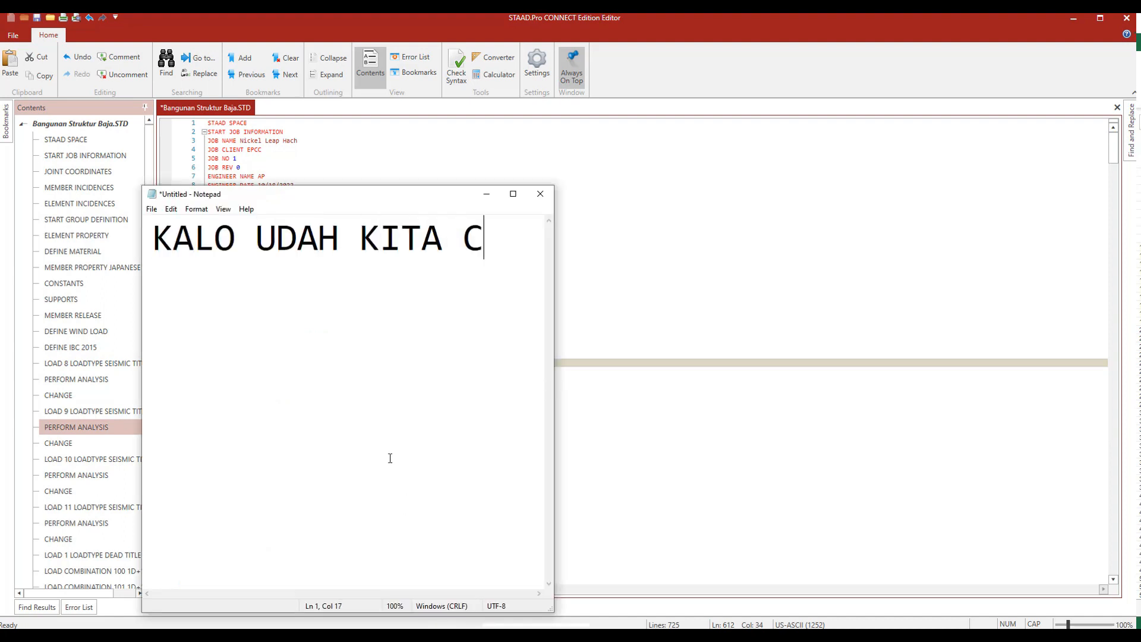
text(EK SYNTAX)
click(695, 290)
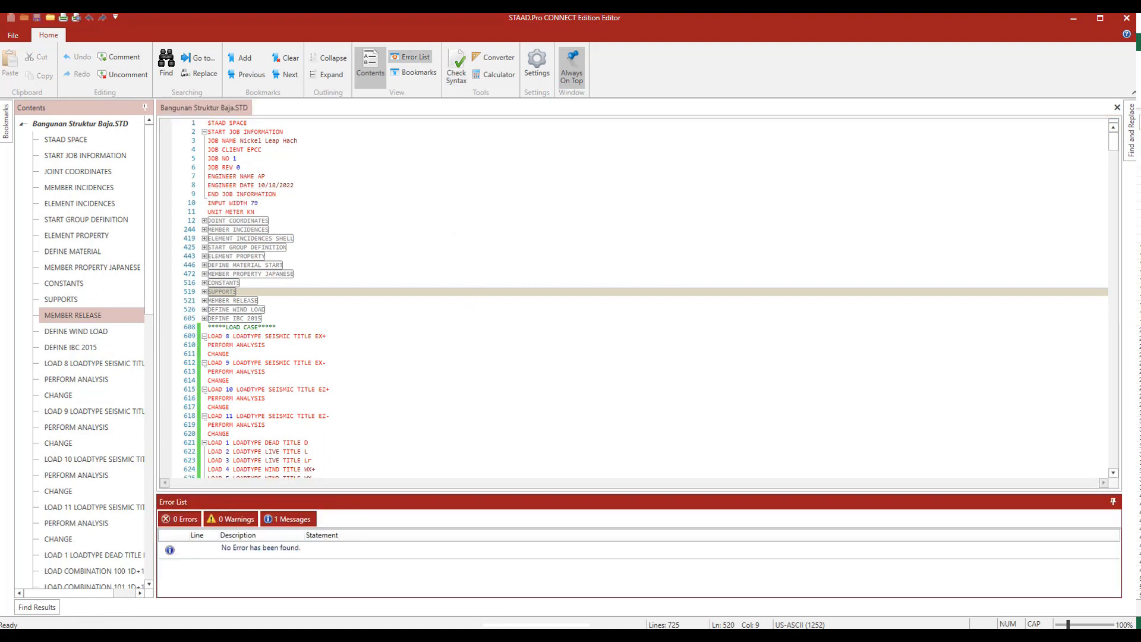
Switch to Notepad and replace the note with "UDAH OKE GA ADA ERORA"
key(alt+Tab)
key(ctrl+a)
text(UDAH OKE GA A)
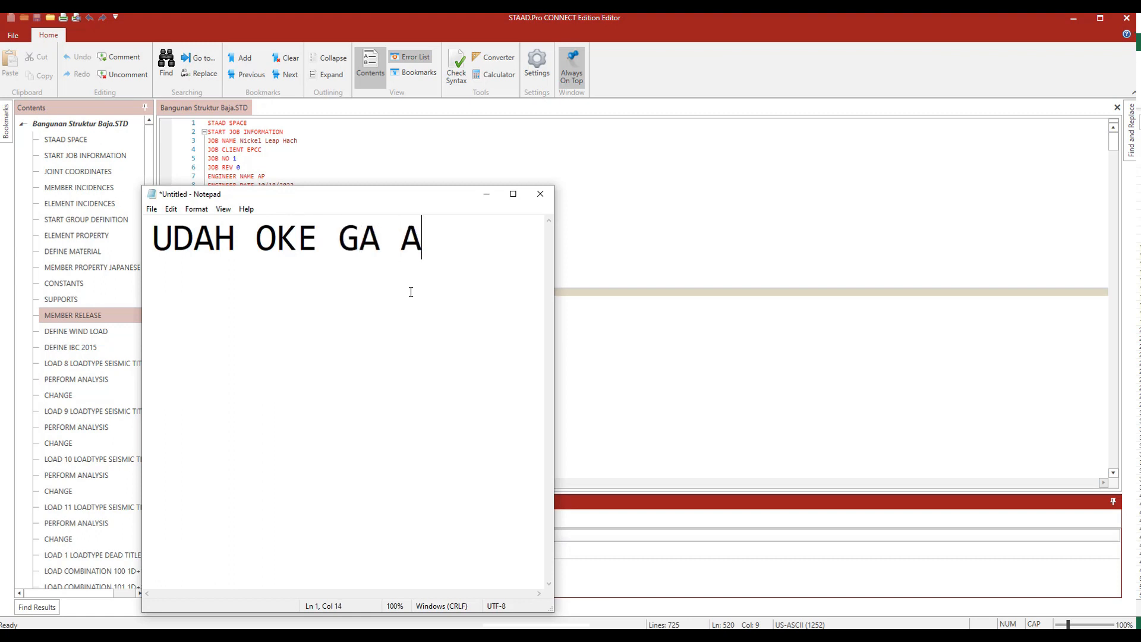
text(DA ERORA)
Replace the Notepad note with "SEKARANG CEK KE MODELNYA YA"
key(ctrl+a)
text(SKR)
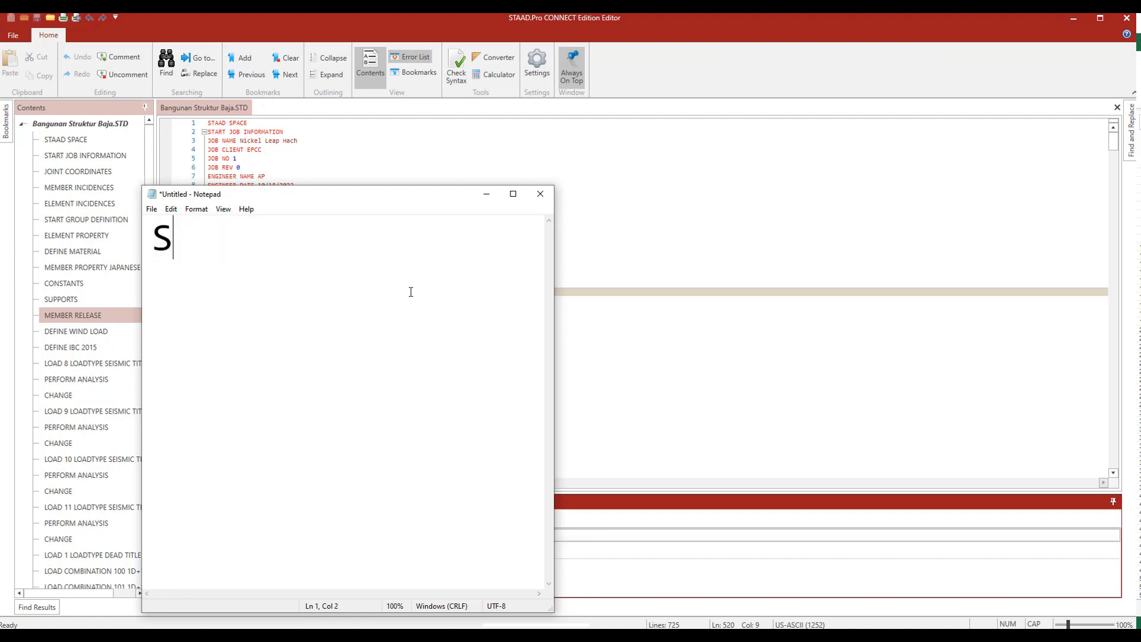
key(BackSpace)
key(BackSpace)
text(EKARANG CEK )
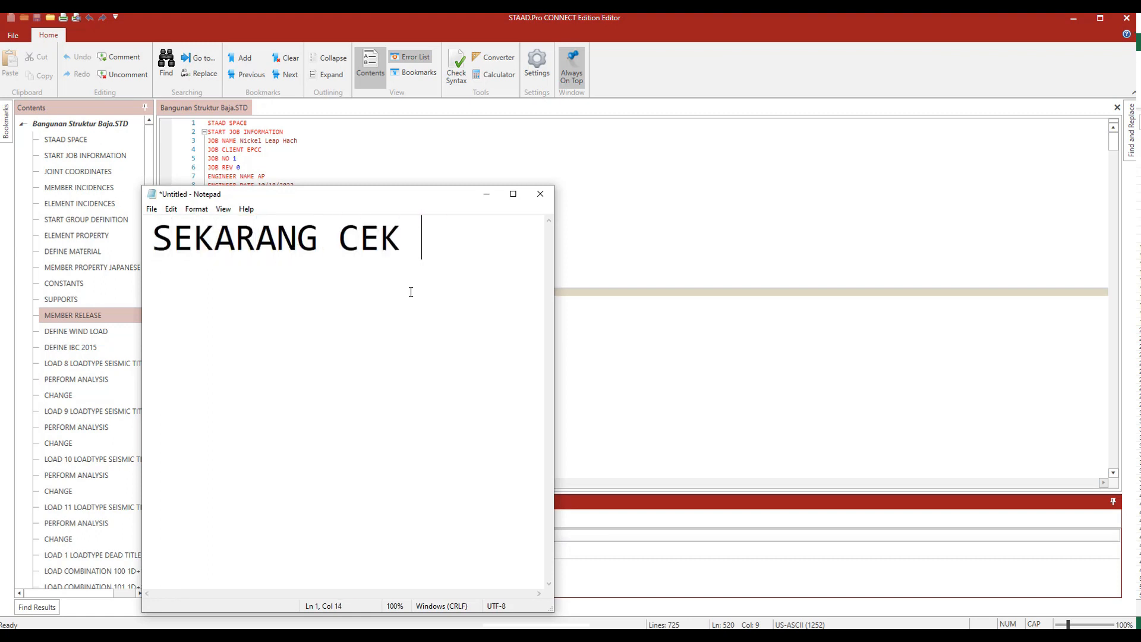
text(KE MODELNYA YA)
Close the STAAD.Pro editor and minimize Notepad and Excel to return to the structure model in STAAD.Pro
click(715, 334)
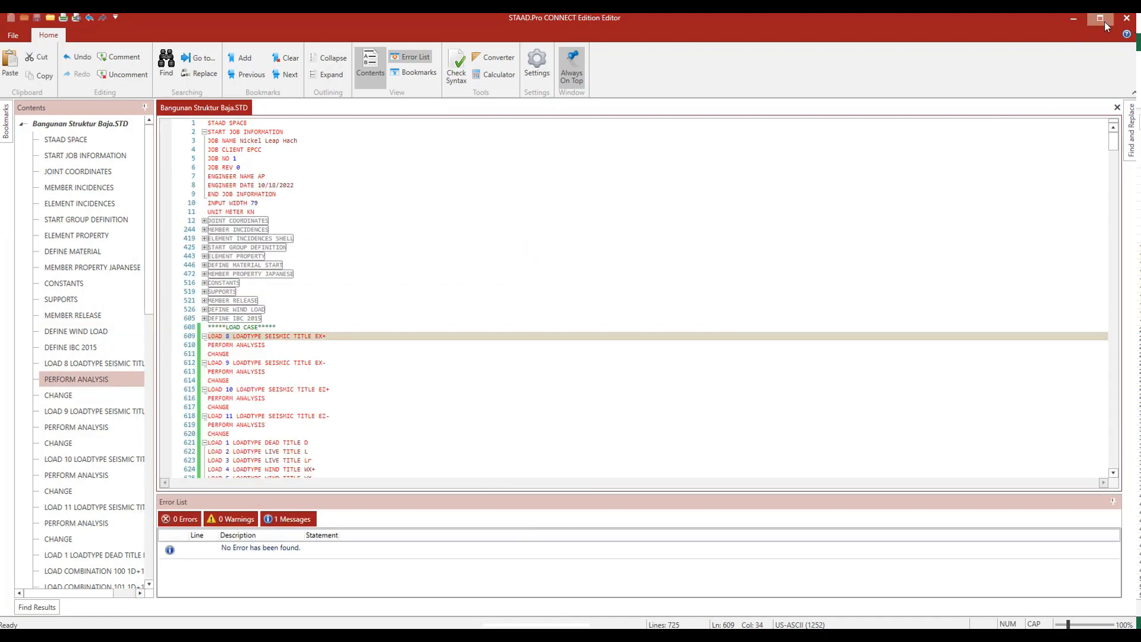
click(1125, 19)
click(486, 194)
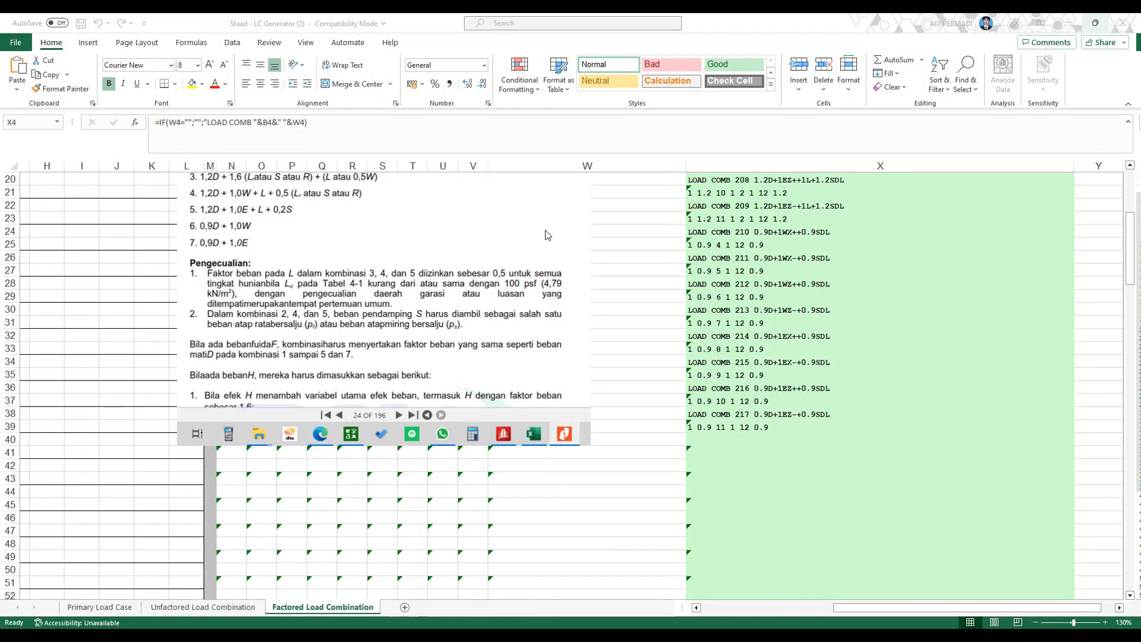
click(1066, 25)
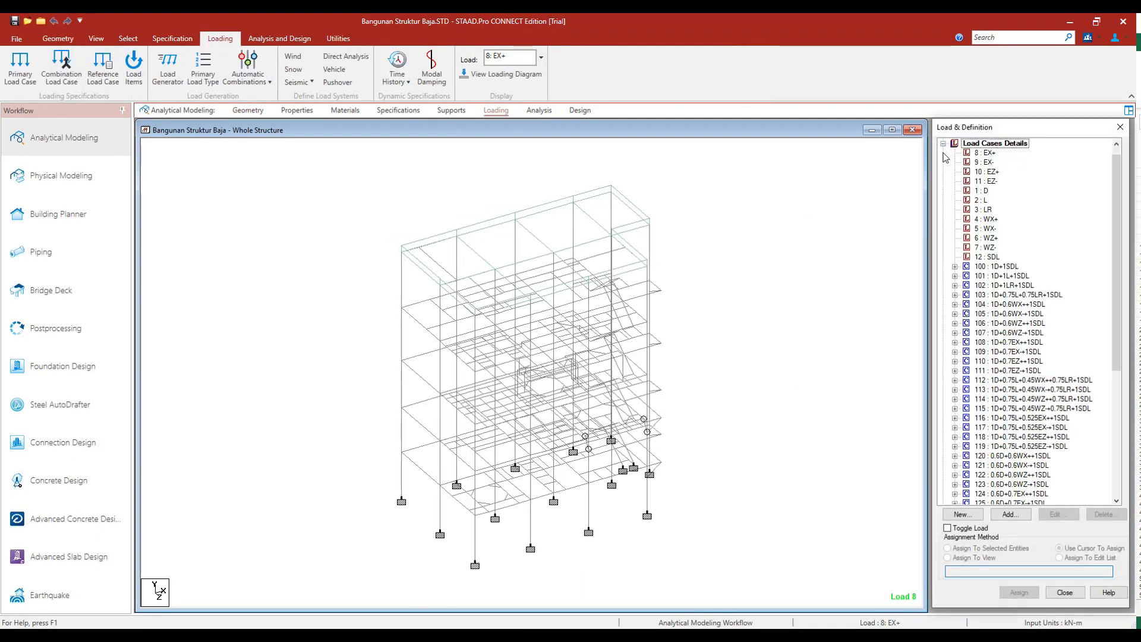
Bring Notepad back beside the load case list and replace its note with "SEMUA BEBANNYA UDAH MASUK YA"
key(alt+Tab)
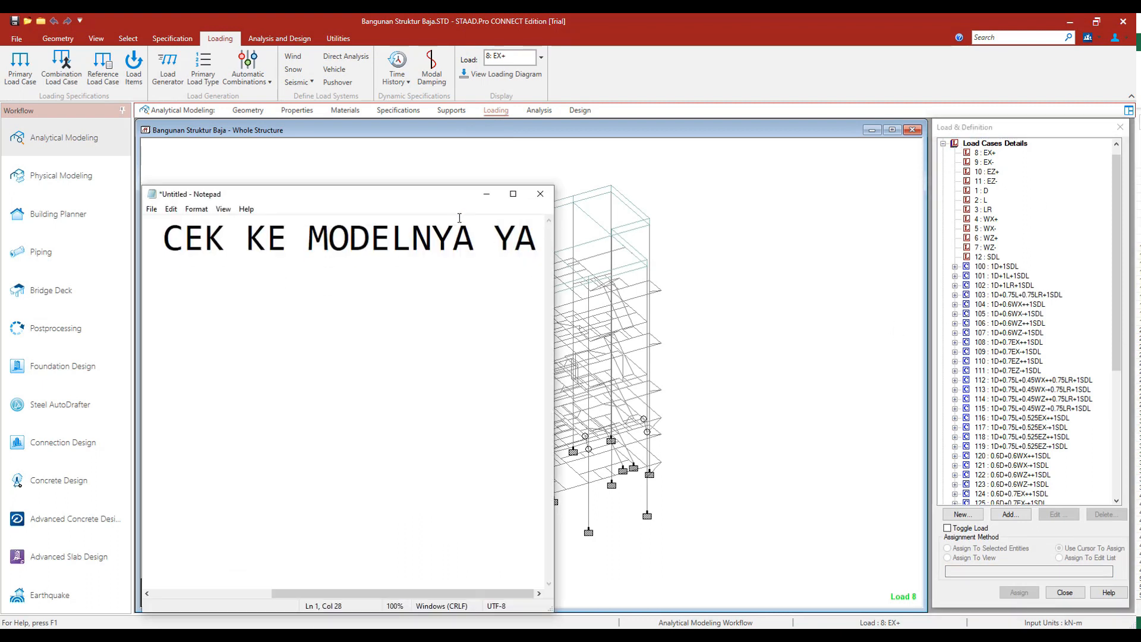
drag(386, 197, 664, 145)
key(ctrl+a)
text(SEMUA )
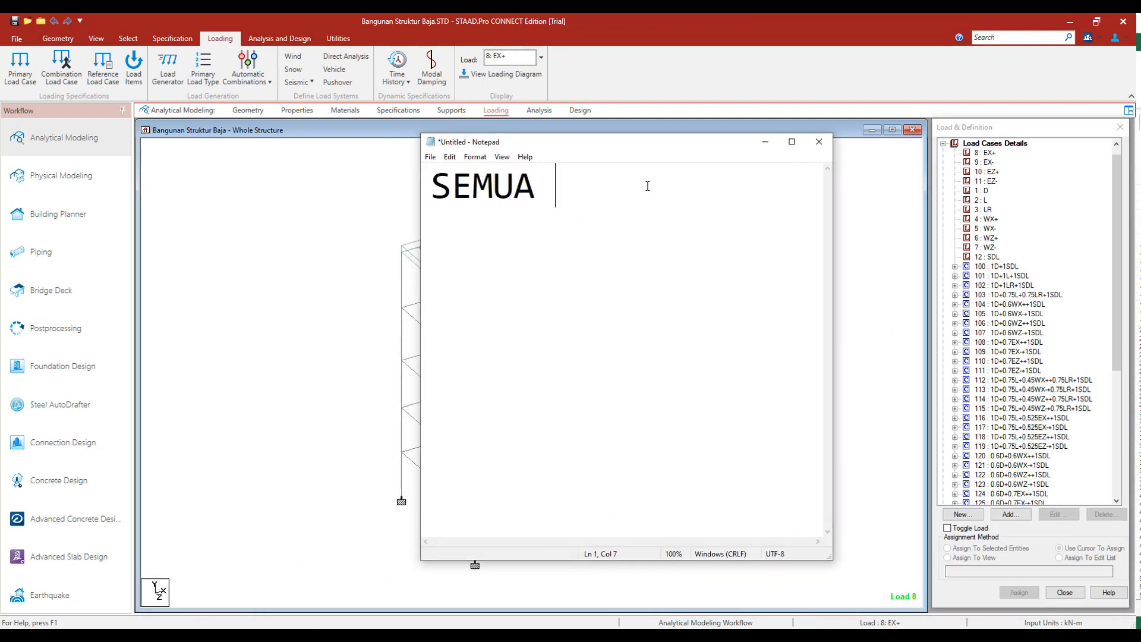
text(BEBANNYA UDAH MASUK YA)
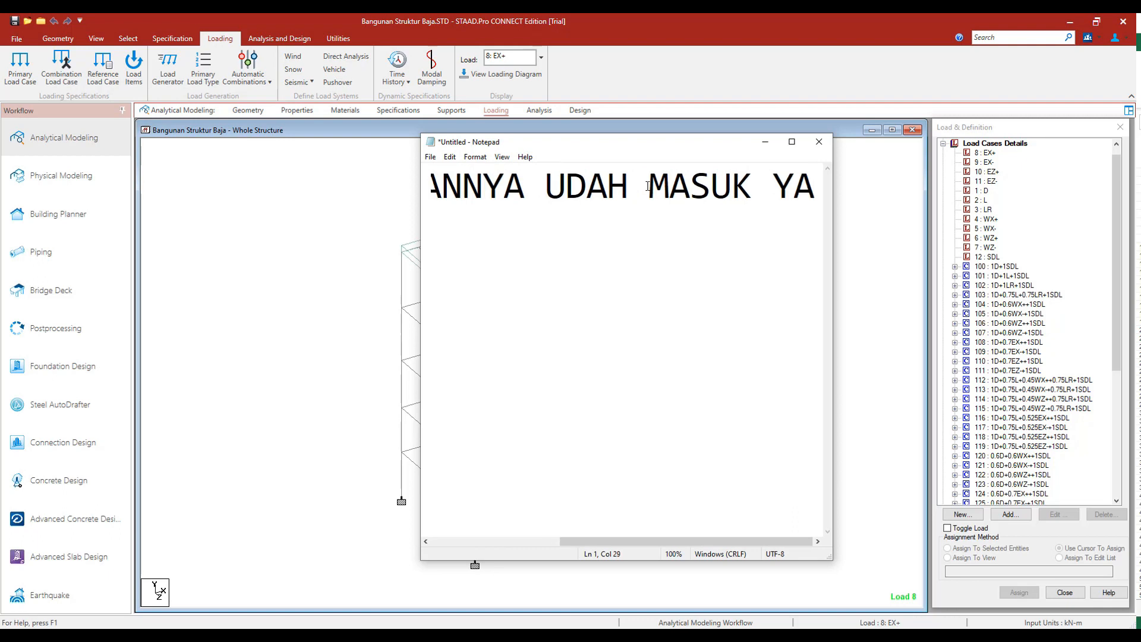
Replace the Notepad note with "NEXT LANJUT KE INPUT BEBAN KE FRAME2 NYA YAAA :)"
key(ctrl+a)
text(NEXT LAN)
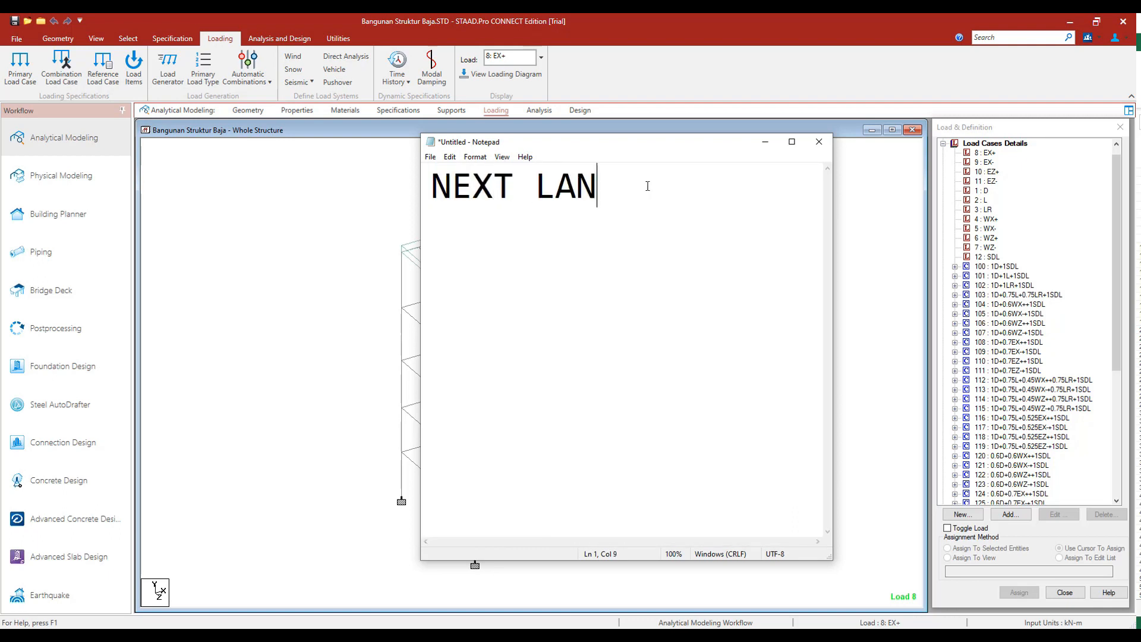
text(JUT KE INPUT BEBAN)
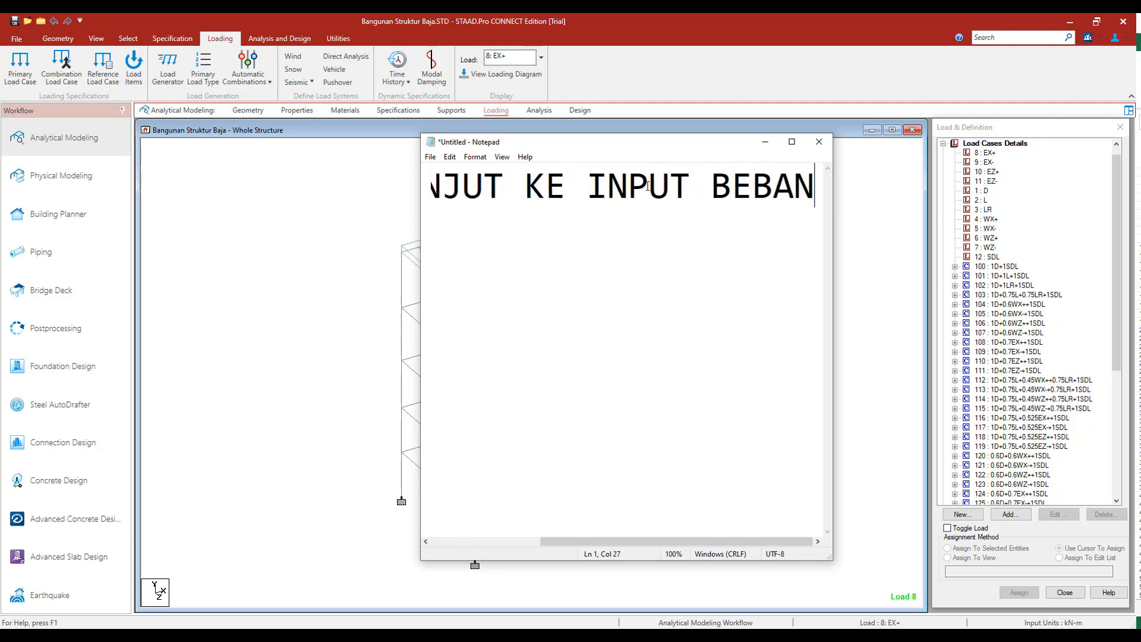
text( GEMFRAME-)
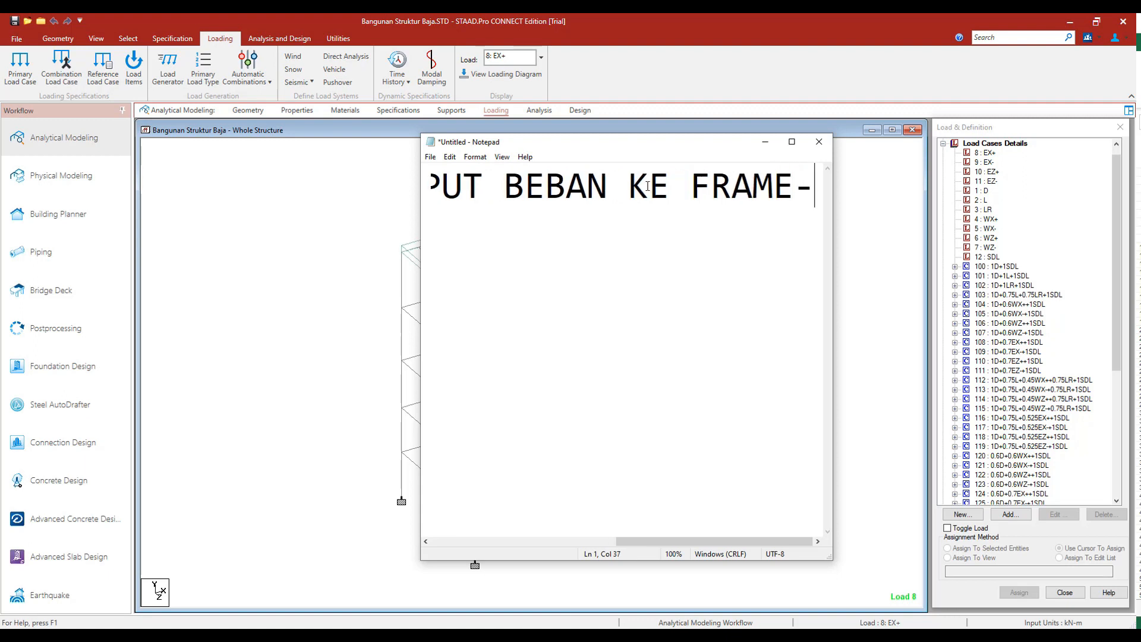
text( NYA YAAA :))
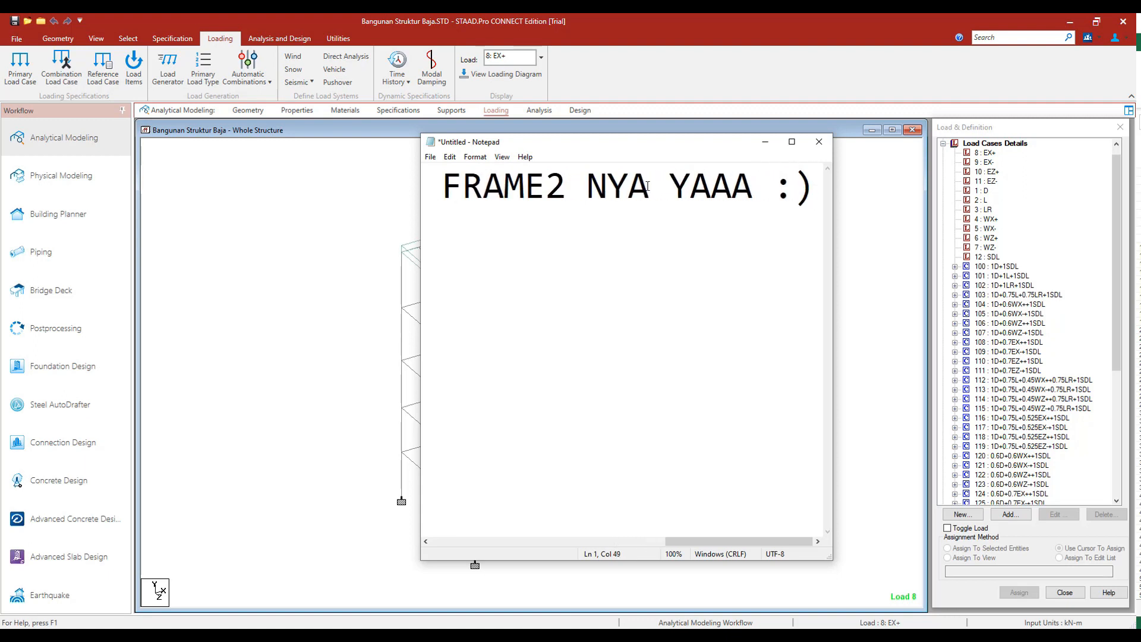
Clear the Notepad note and write "NANTI KITA LANJUT DI VIDEO SELANJUTNYA", leaving the whole text selected
key(ctrl+a)
key(BackSpace)
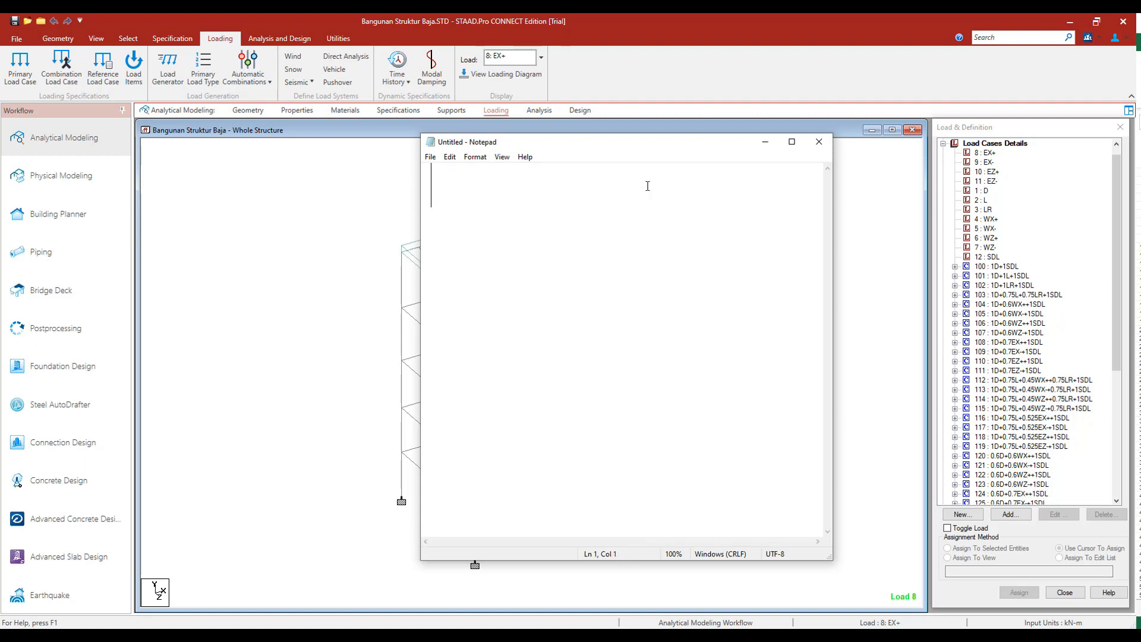
text(NANTI KITA LANJUT)
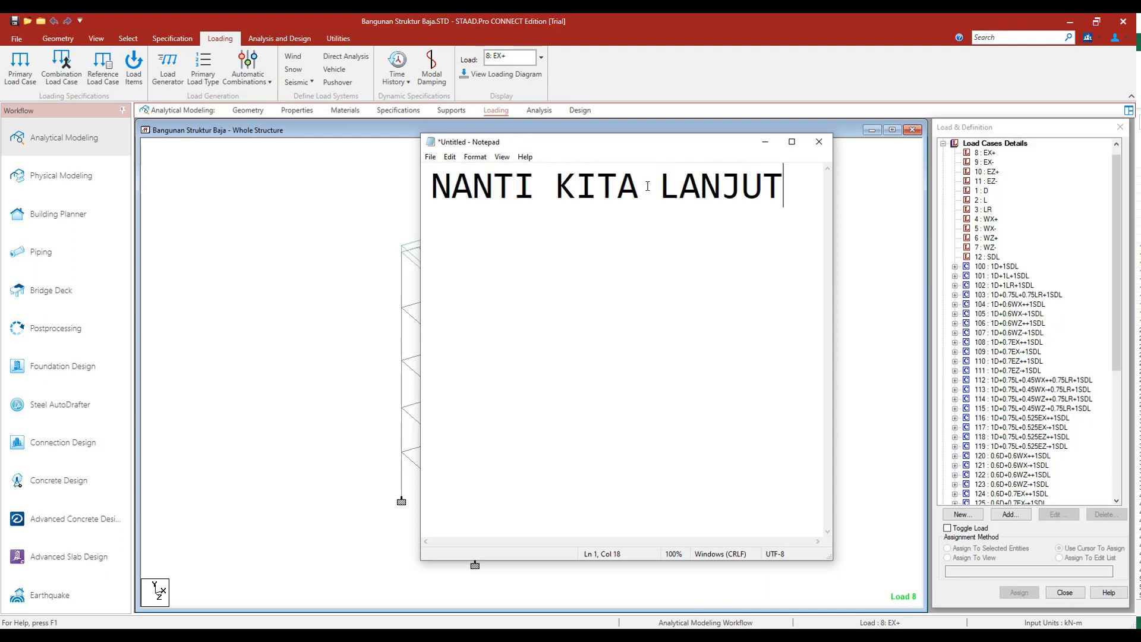
text( DI VIDEO SELANJUTNYA)
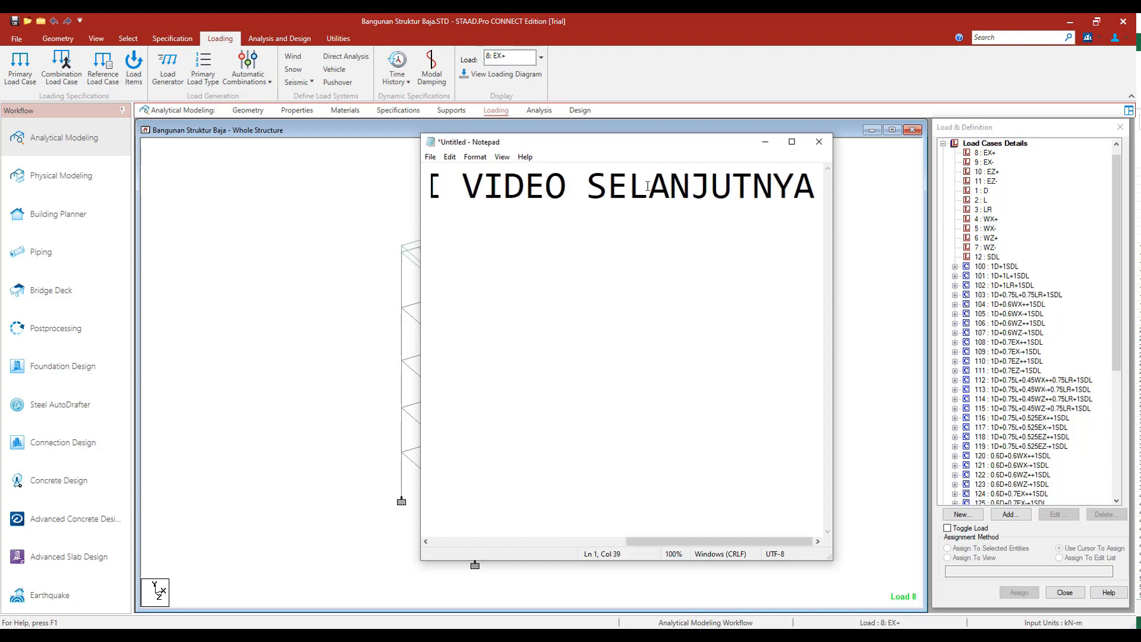
key(ctrl+a)
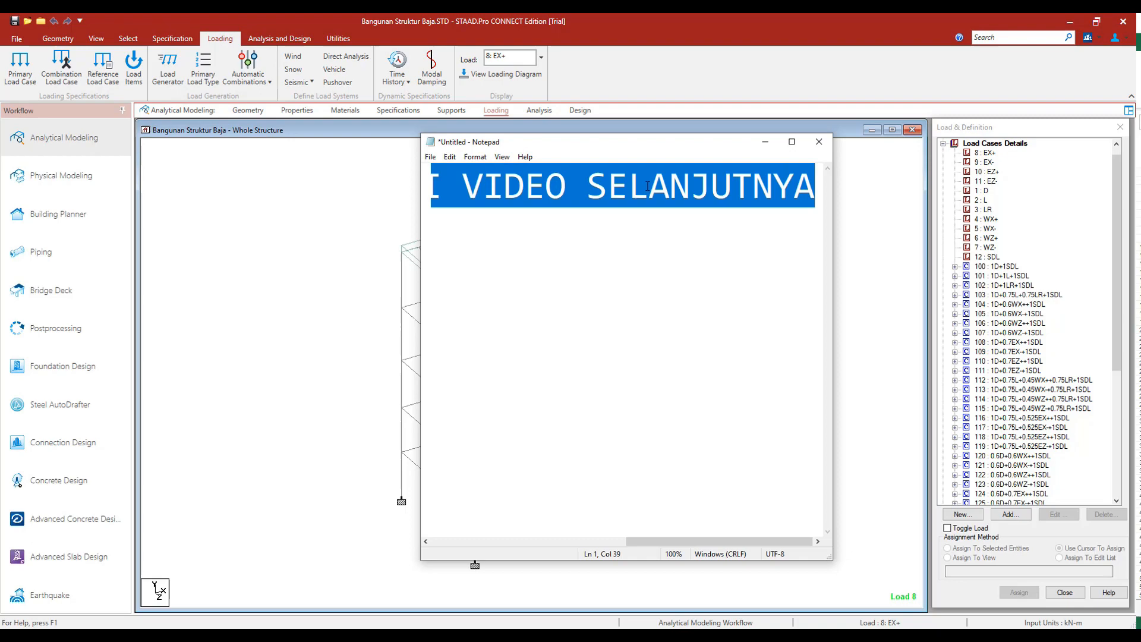
Return to STAAD.Pro and expand load combinations 100, 101, 103 and 104 to examine their component loads and factors
click(885, 265)
click(955, 266)
click(955, 294)
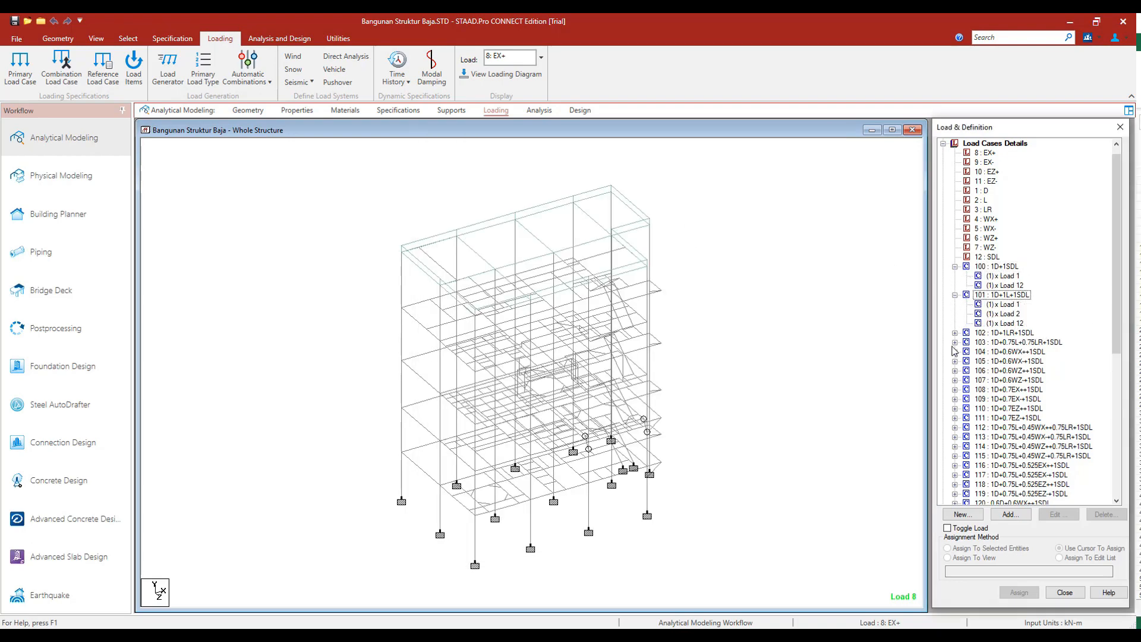
click(955, 343)
click(955, 389)
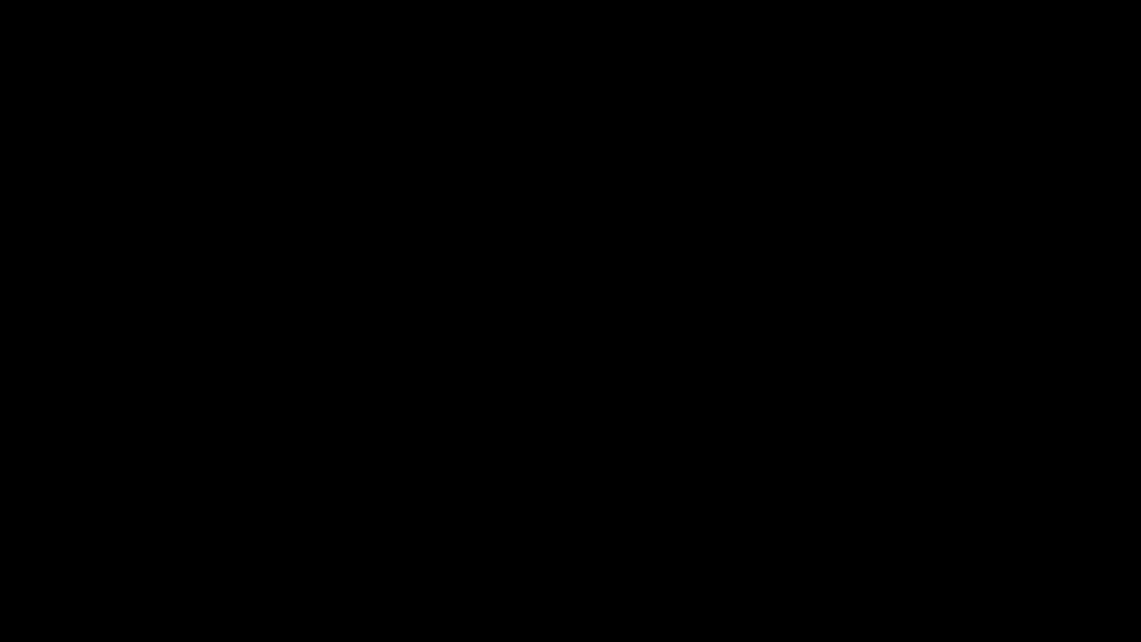